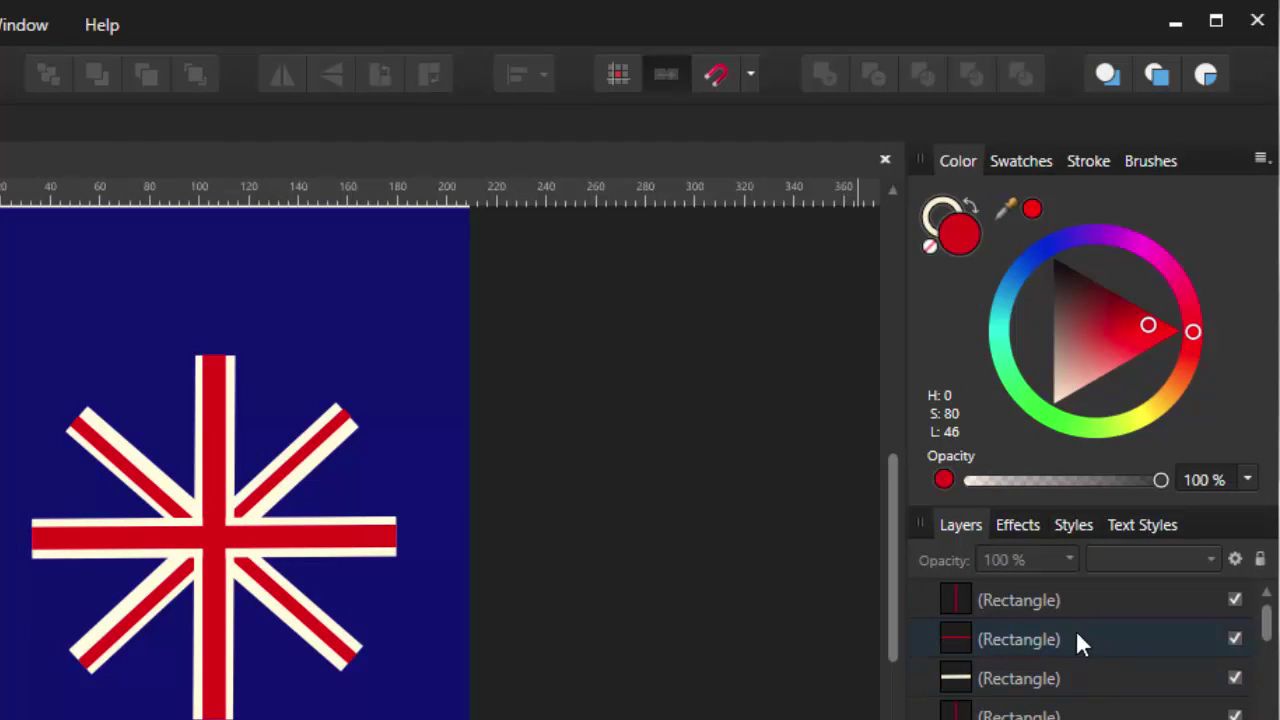
Step: Examine the flag artwork up close at 150% zoom with the Navigator and return to 50%
left_click(1135, 655)
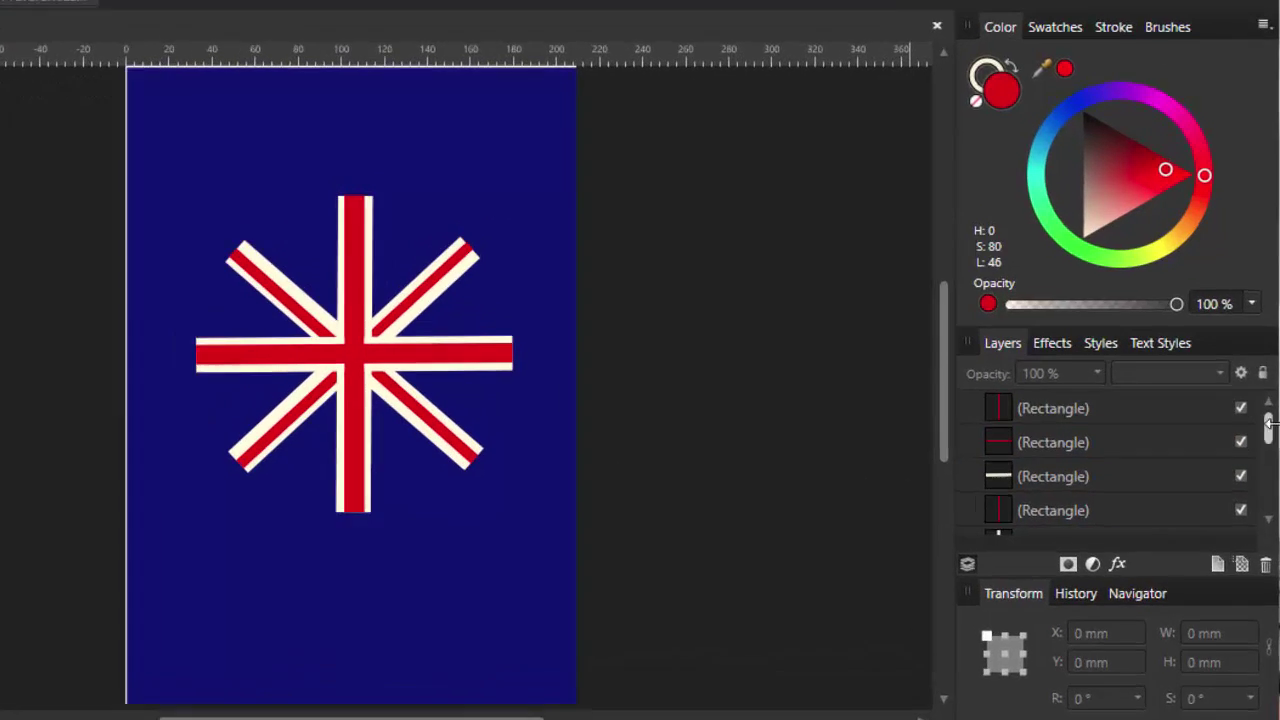
mouse_move(1268, 410)
left_mouse_down()
mouse_move(1262, 488)
mouse_move(1266, 400)
left_mouse_up()
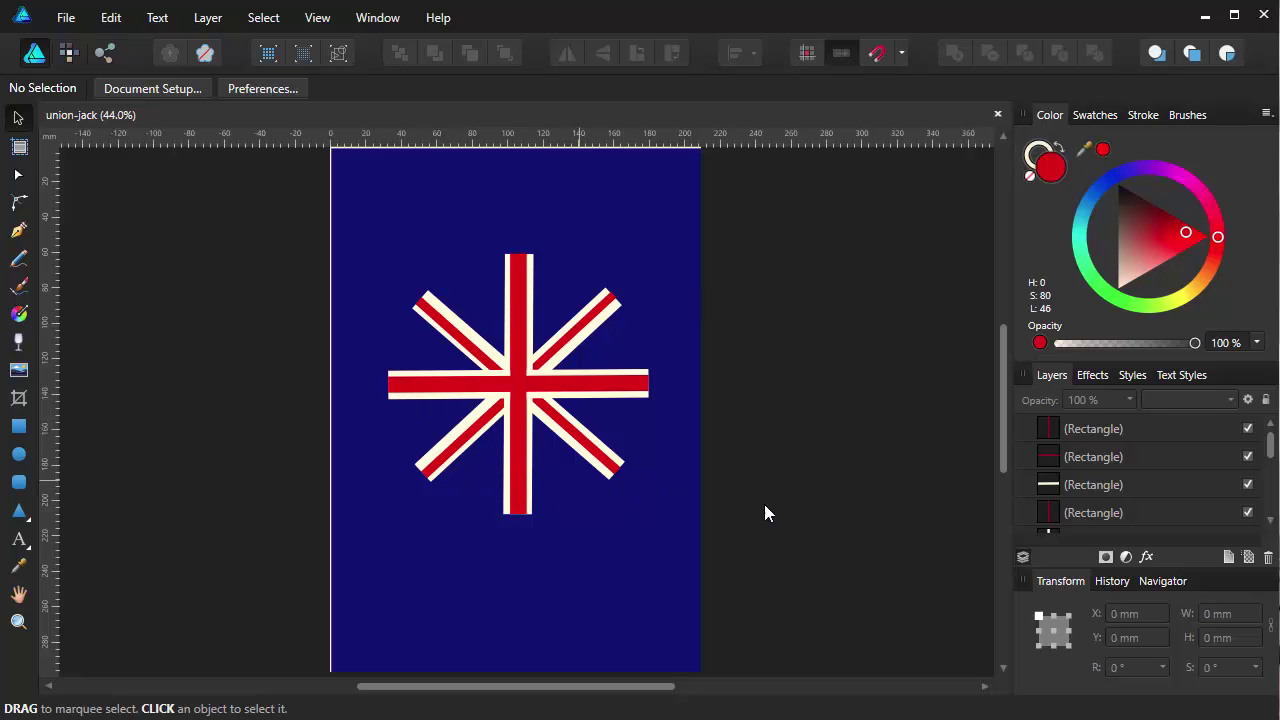
left_click(1161, 582)
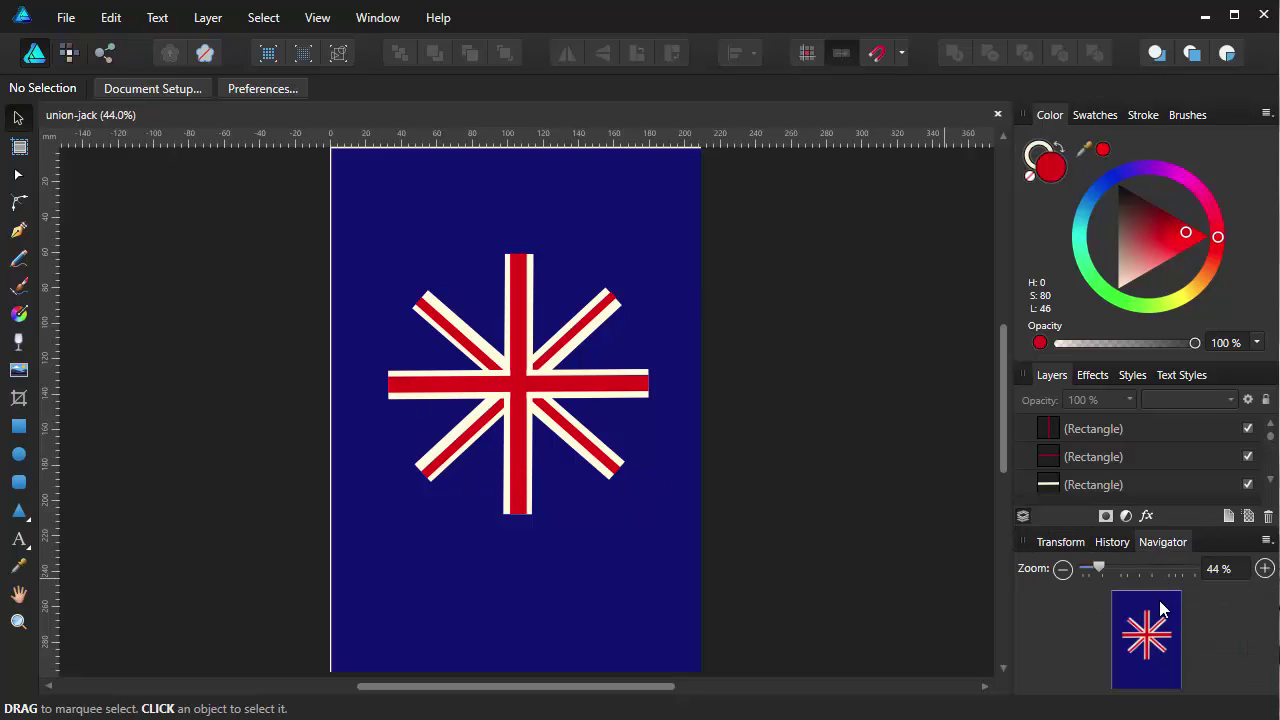
left_click_drag(1096, 566, 1169, 558)
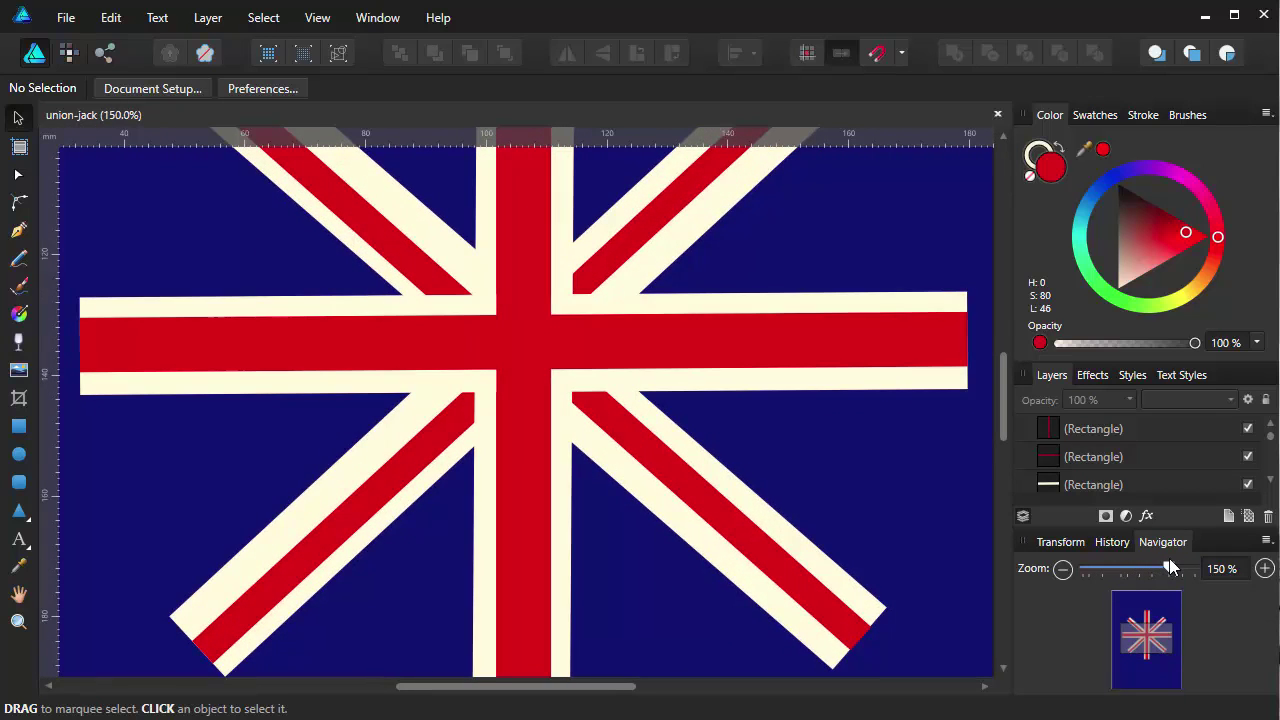
left_click_drag(1004, 390, 1002, 377)
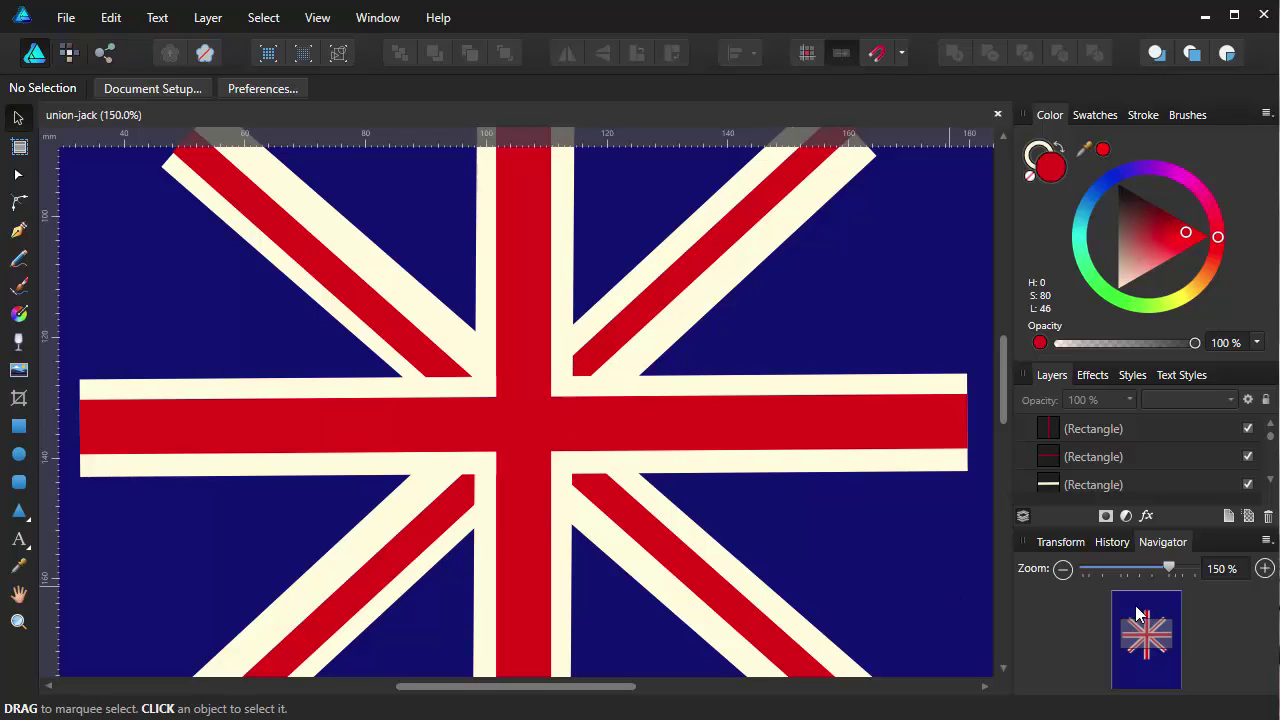
left_click_drag(1168, 568, 1104, 570)
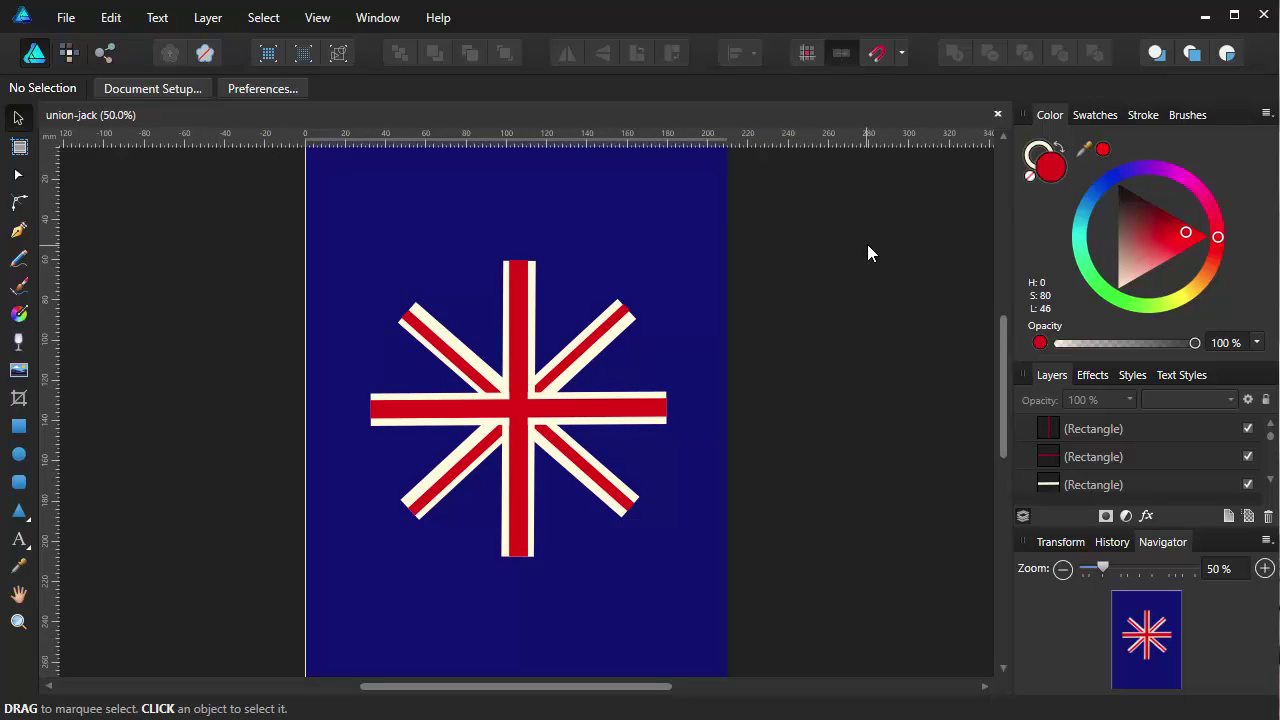
Step: Close the flag document and create a new Photo document with the 8R (10 x 8 in) preset at 300 DPI
left_click(997, 117)
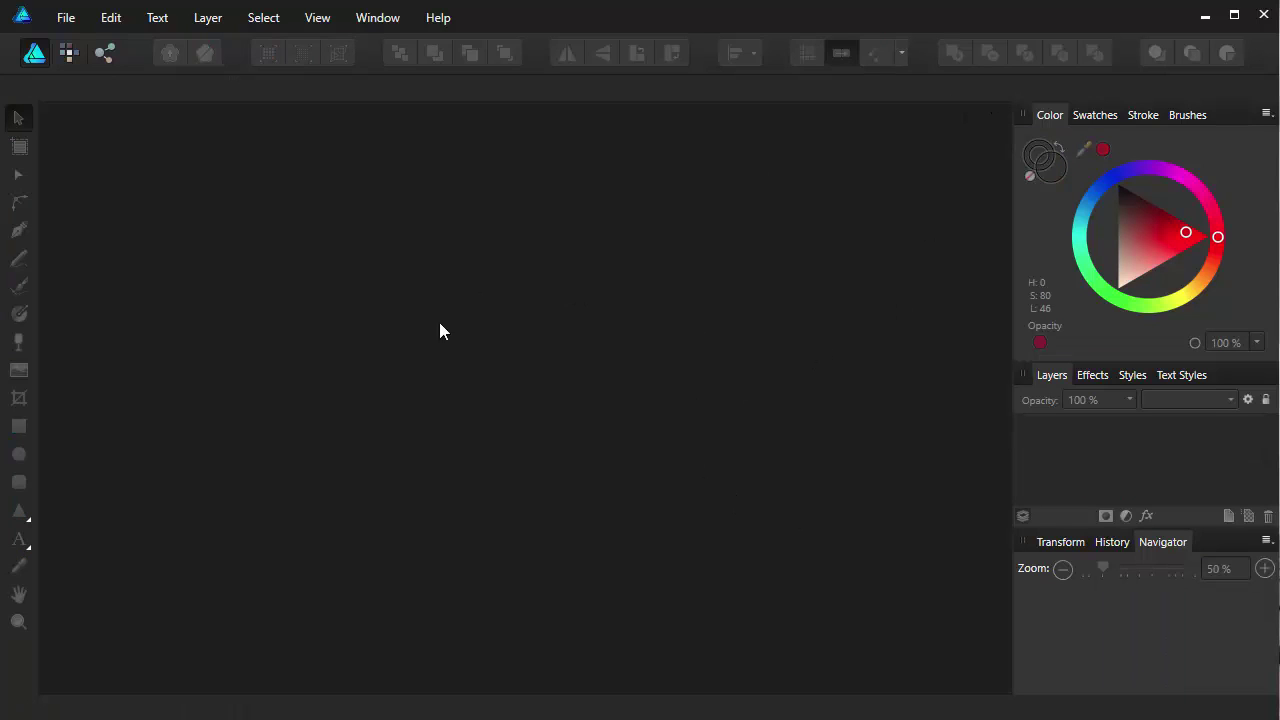
left_click(67, 22)
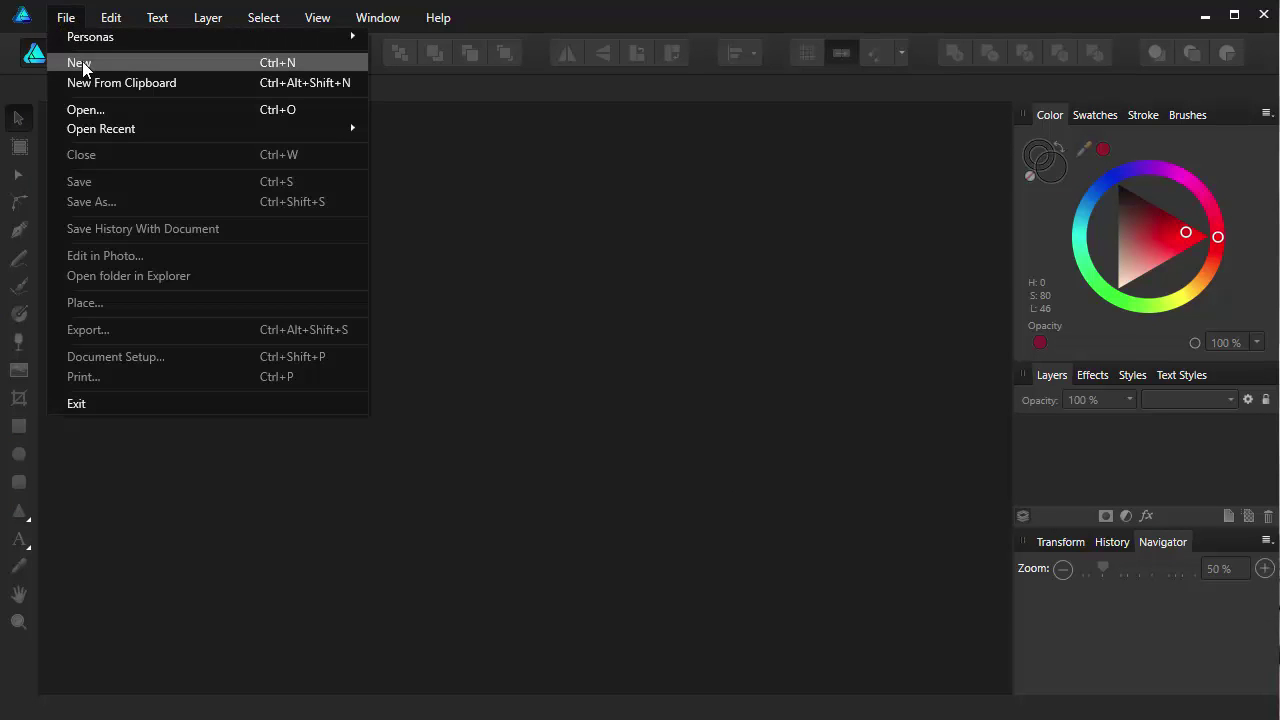
left_click(83, 64)
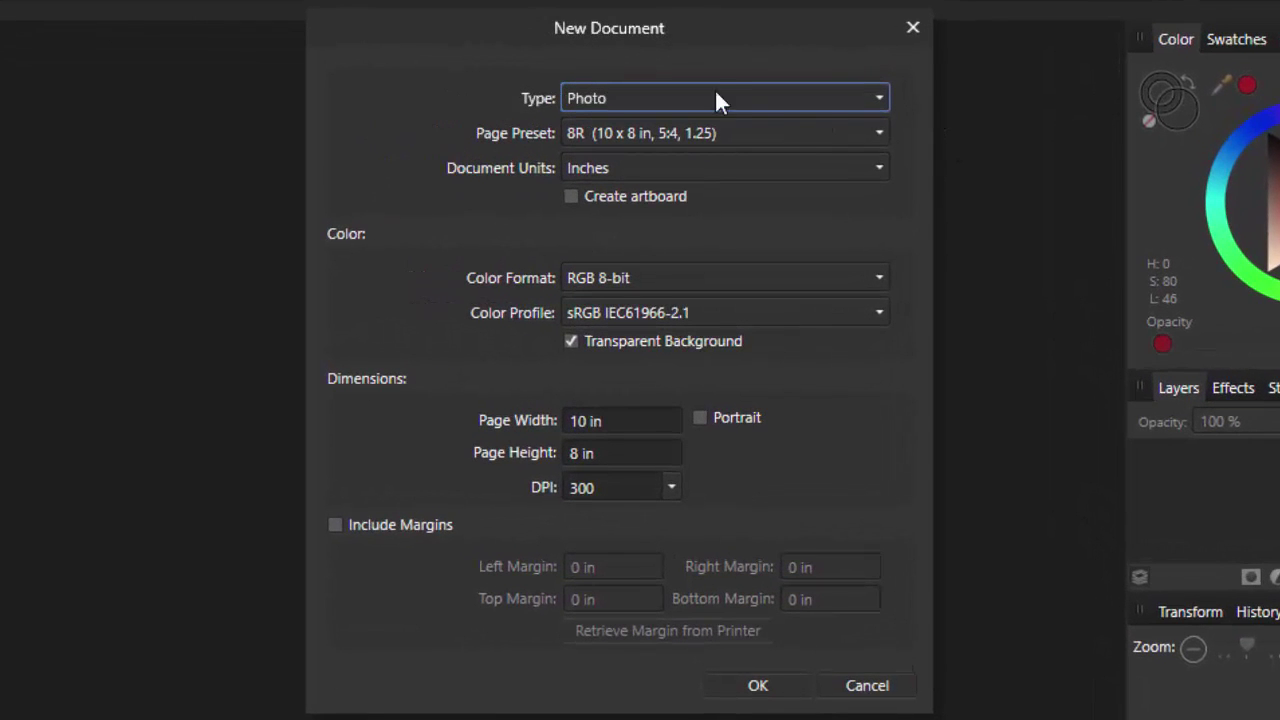
left_click(880, 100)
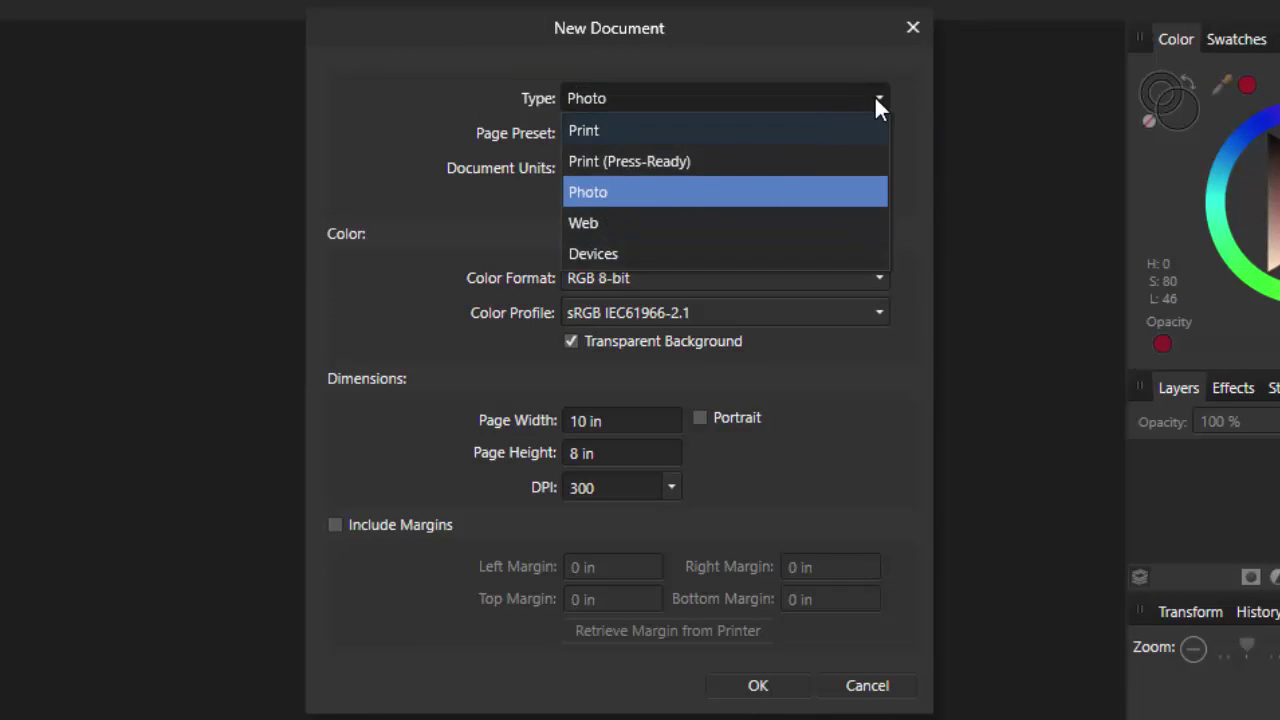
left_click(878, 98)
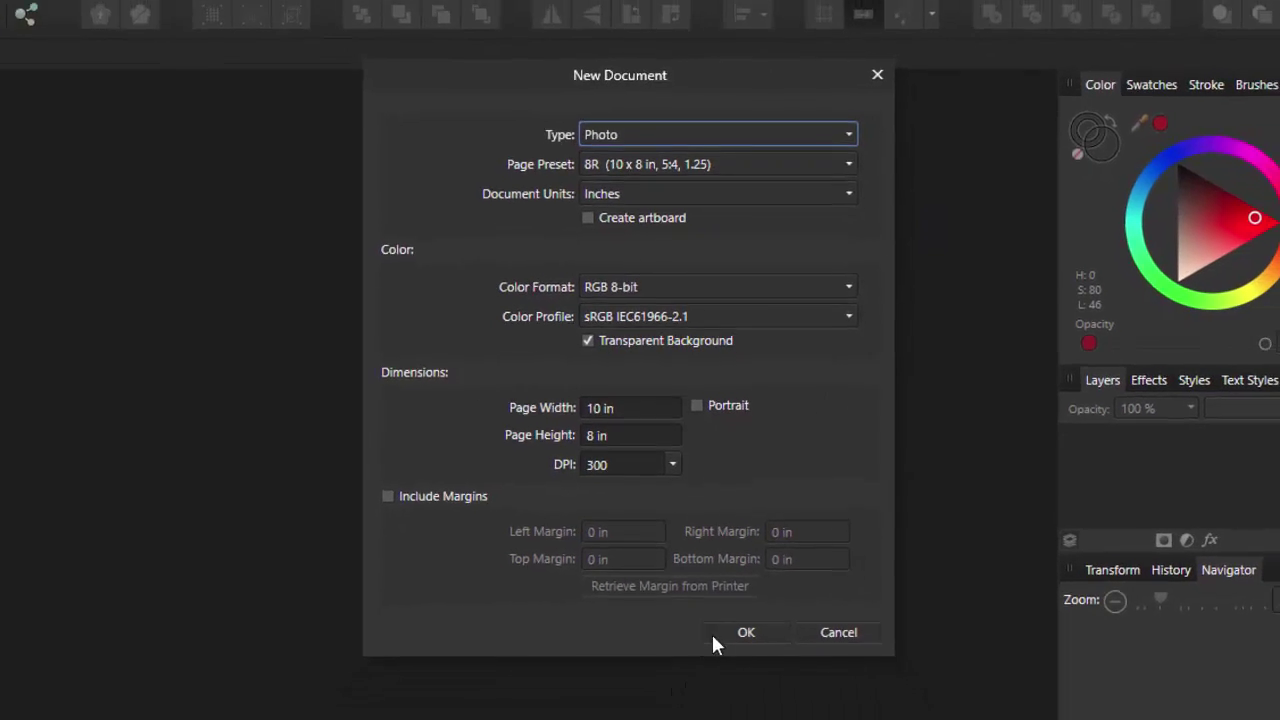
left_click(740, 632)
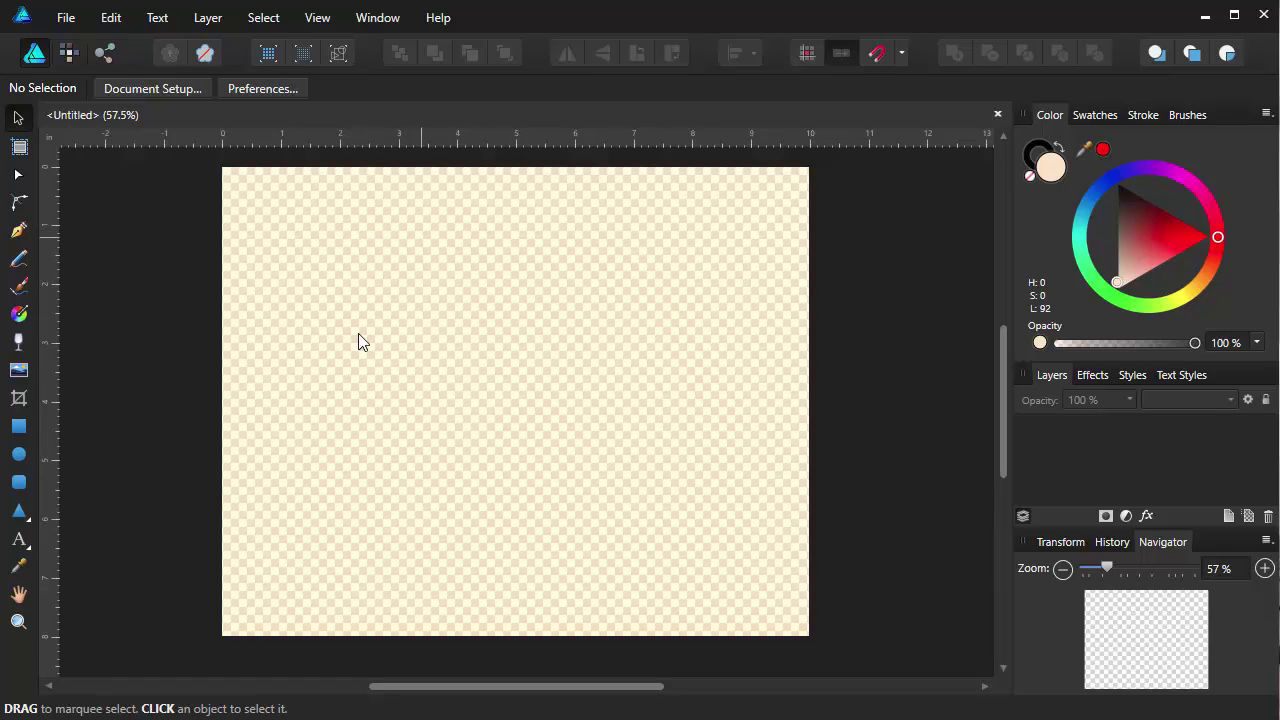
Step: Draw a circle about 6.2 in across with the Ellipse tool and move it near the middle of the page
left_click(19, 455)
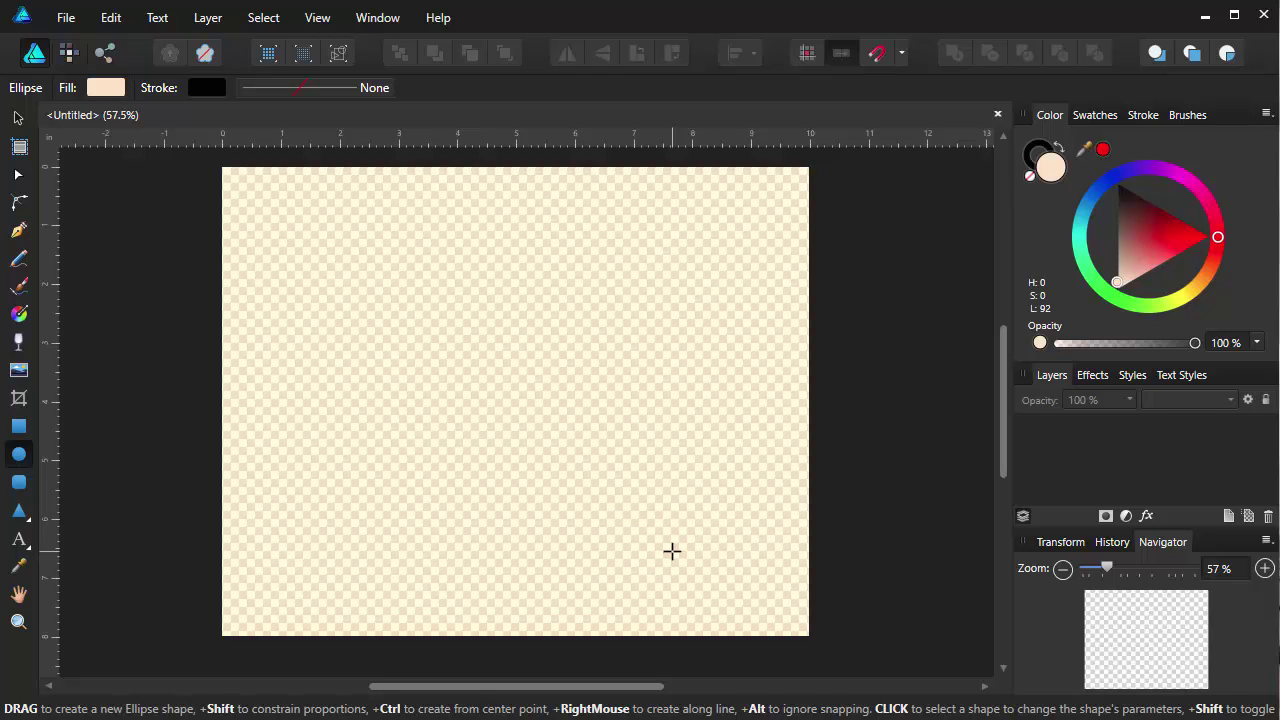
left_click_drag(672, 552, 175, 185)
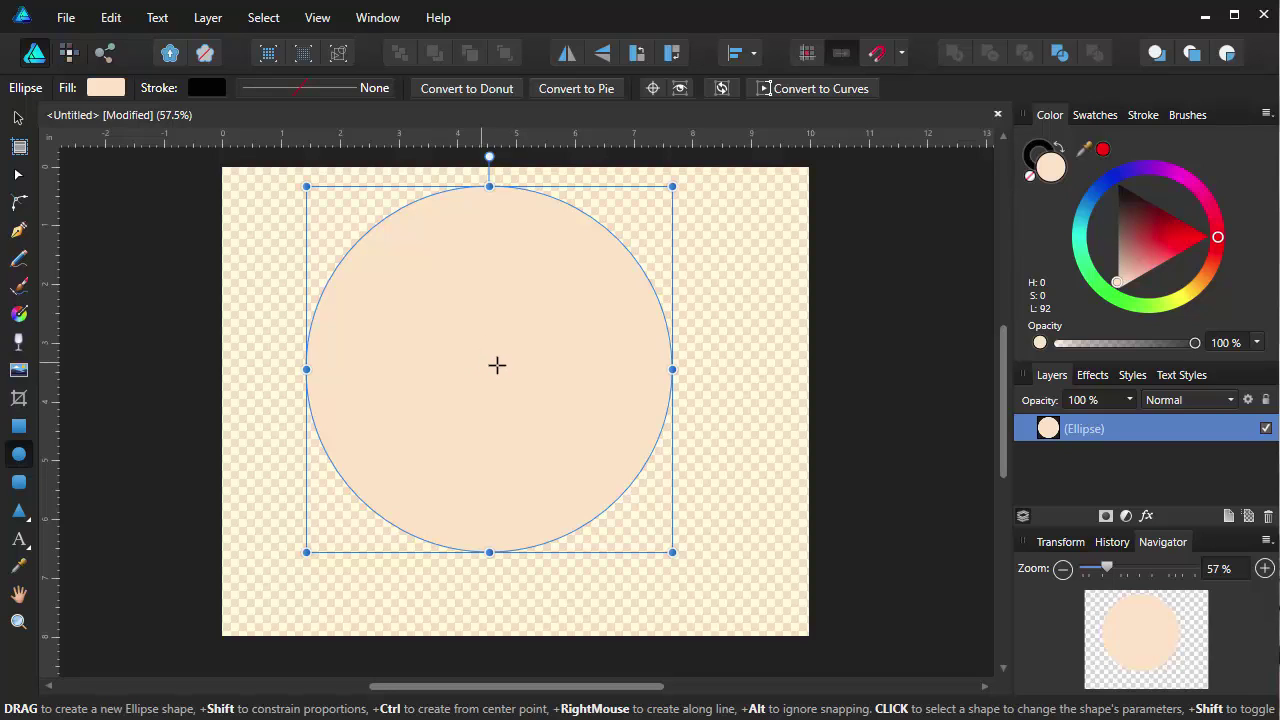
left_click_drag(497, 364, 500, 388)
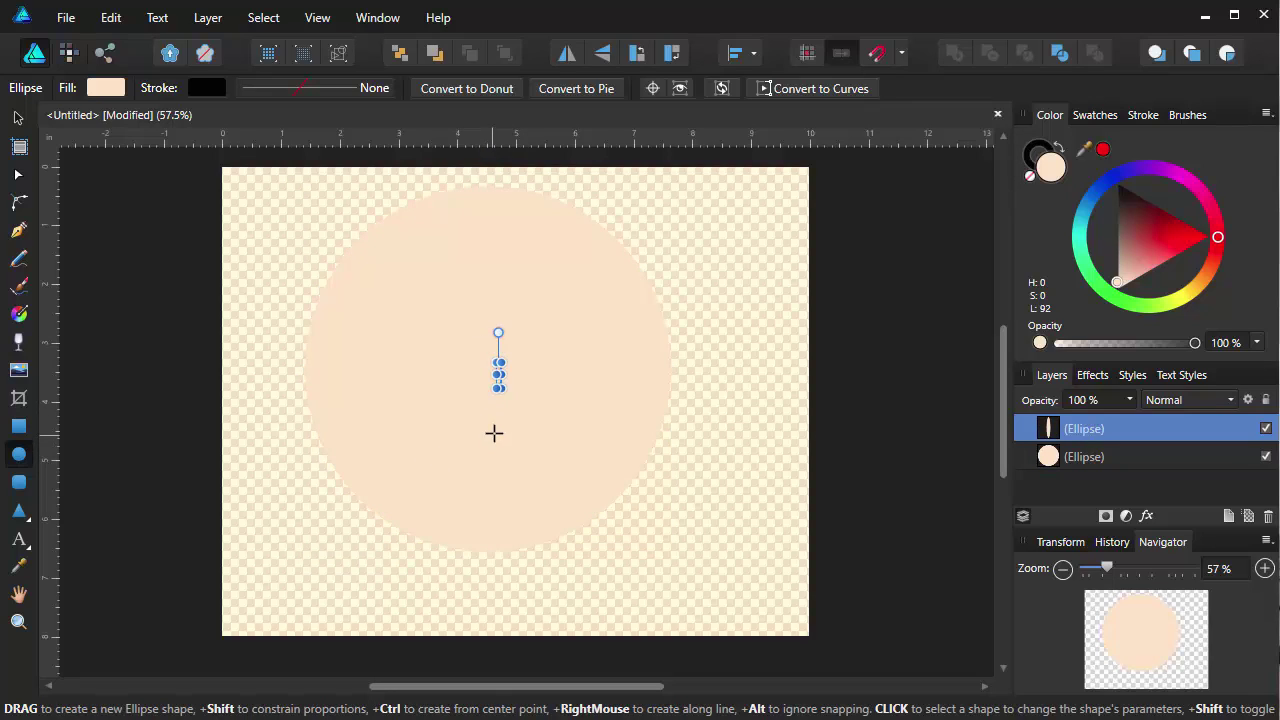
key("ctrl+z")
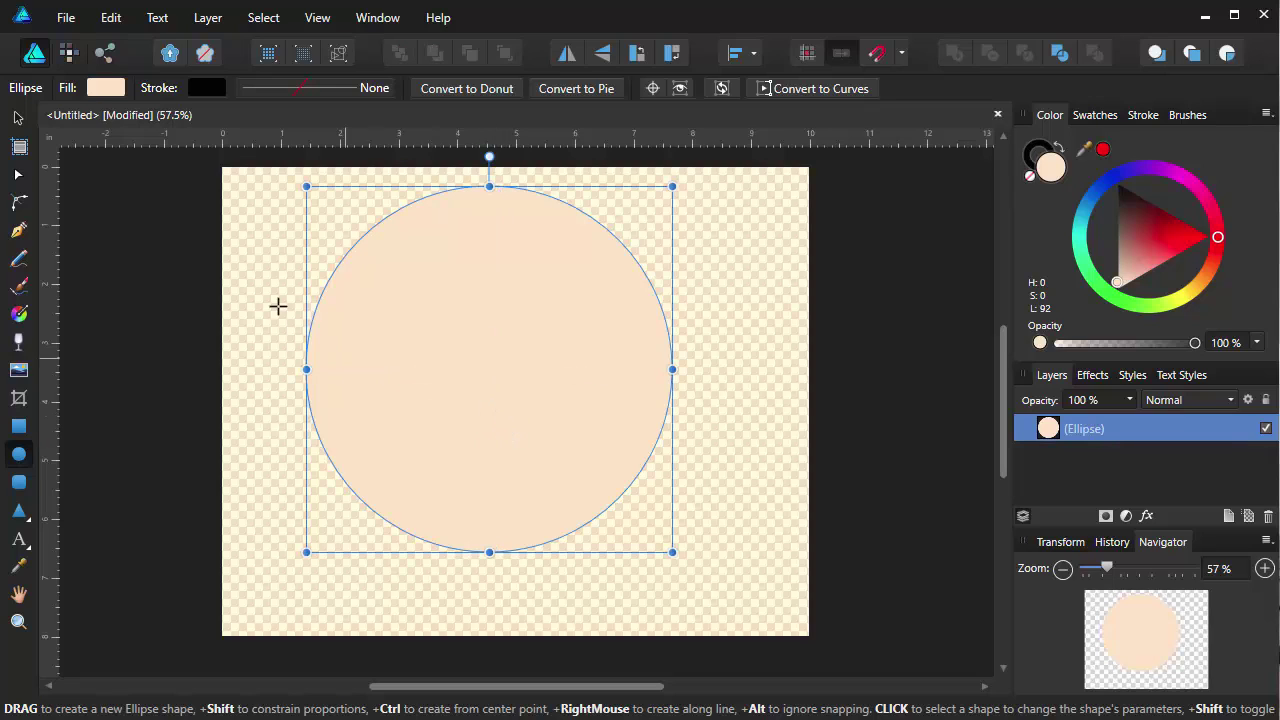
left_click(17, 118)
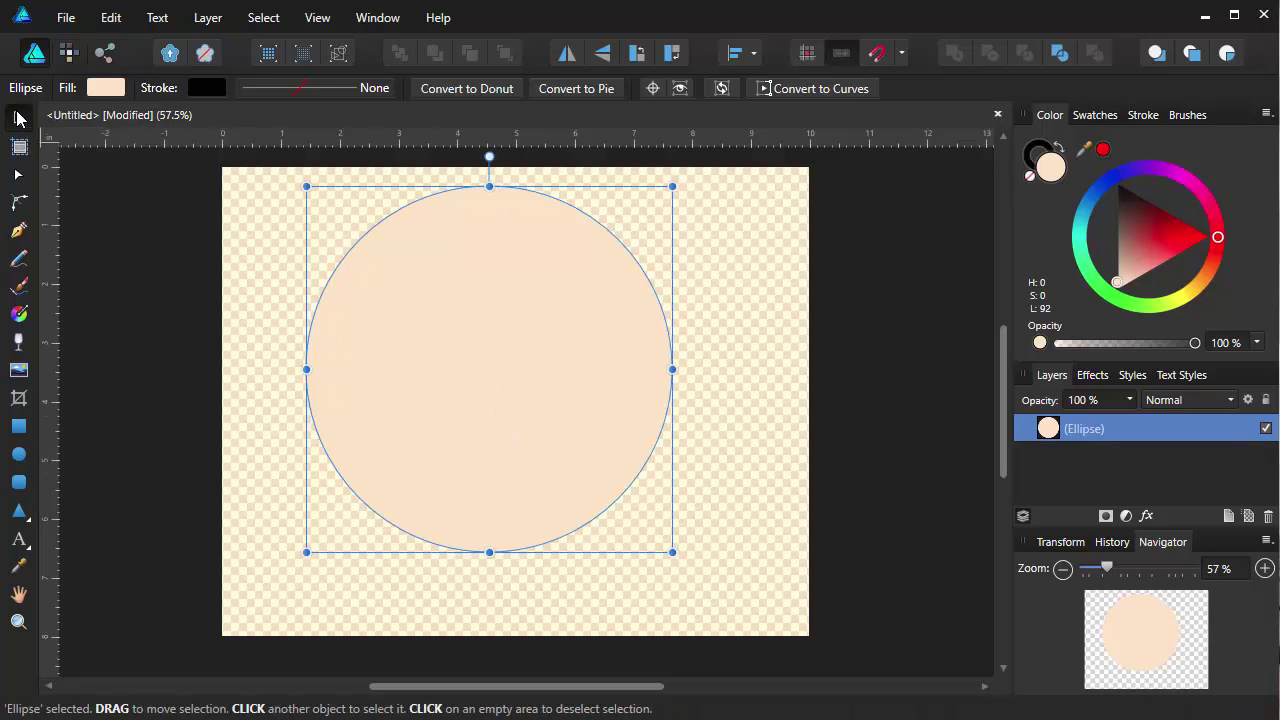
left_click_drag(486, 349, 518, 390)
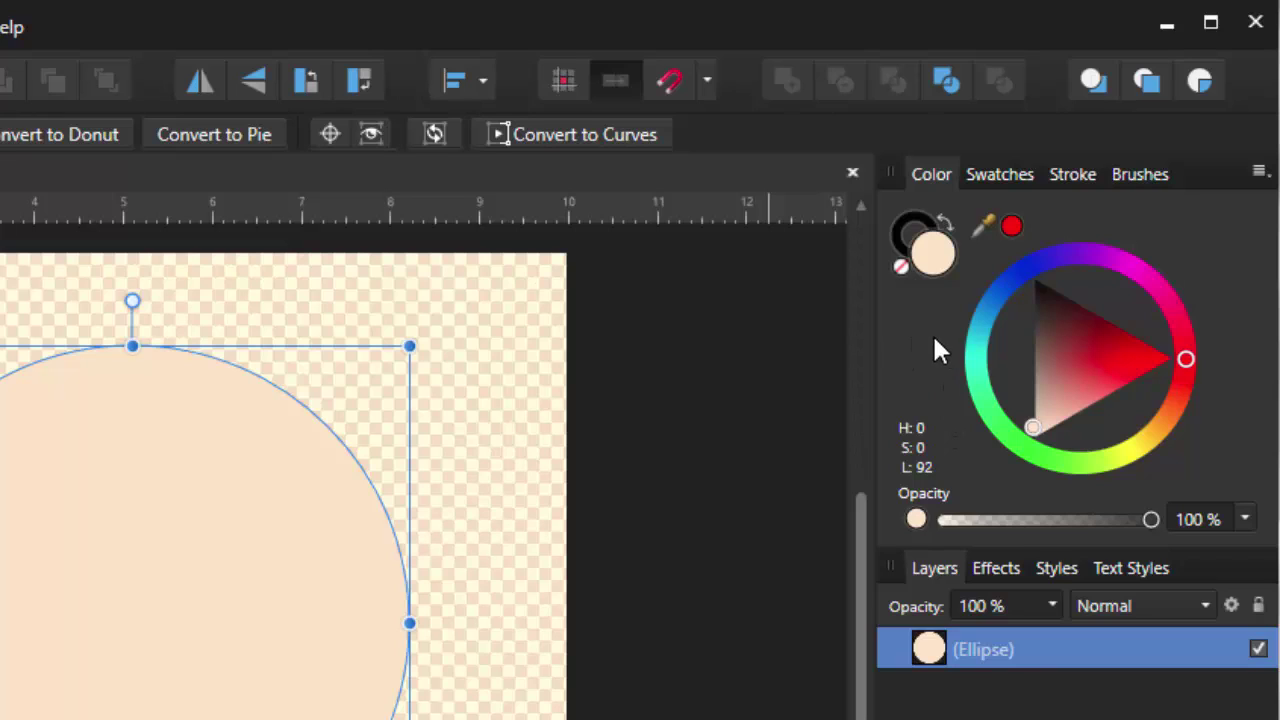
Step: Recolour the circle's fill to dark blue with the colour wheel, at H 239, S 69, L 33
left_click(1025, 264)
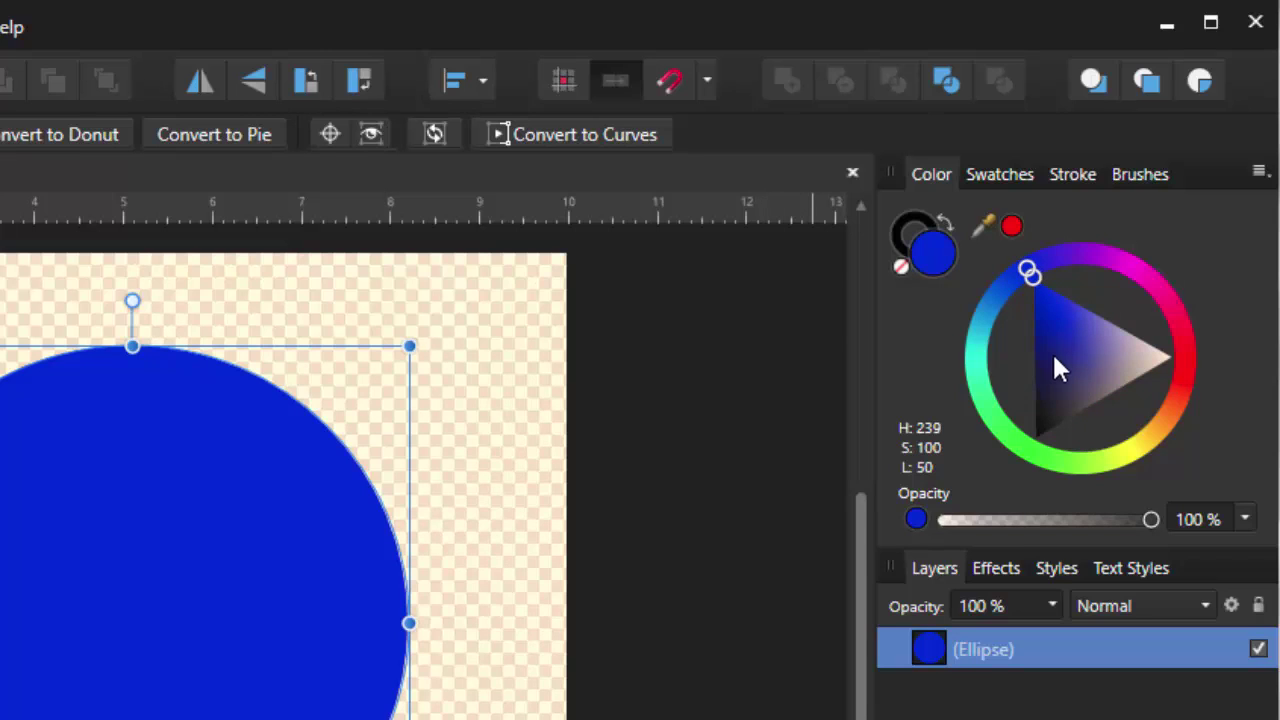
left_click(1060, 326)
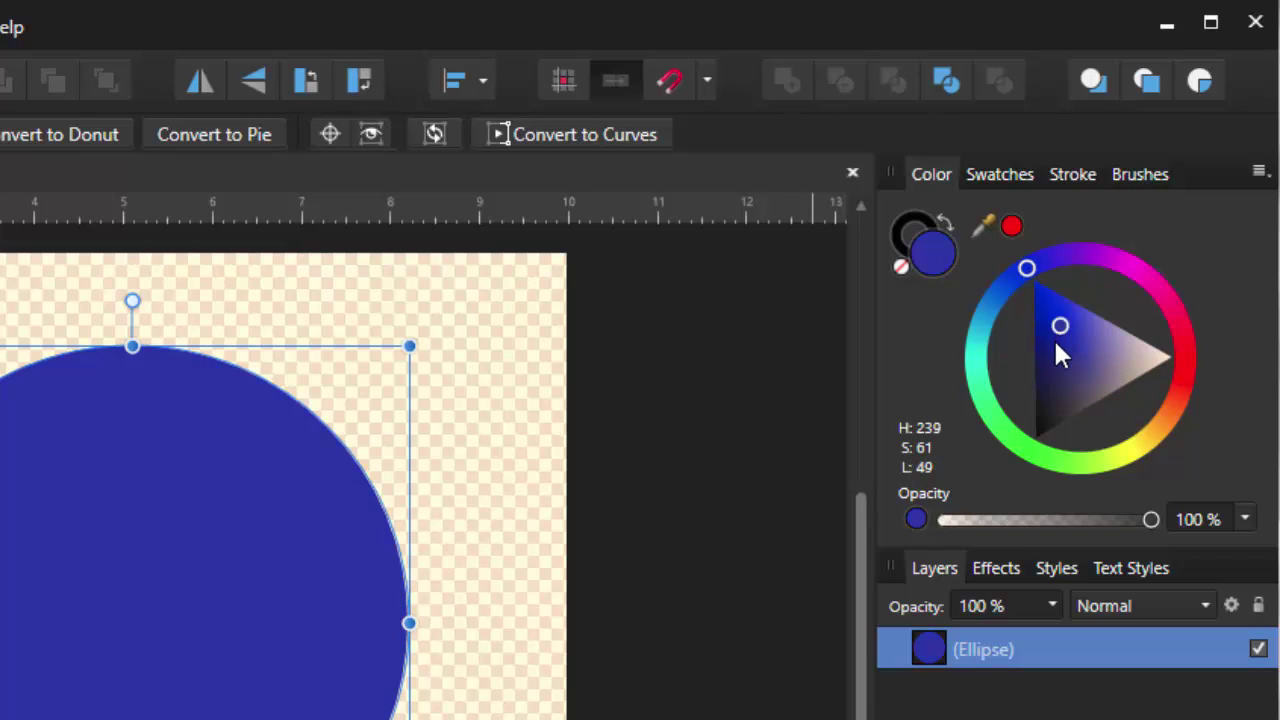
left_click(1052, 343)
left_click(1048, 358)
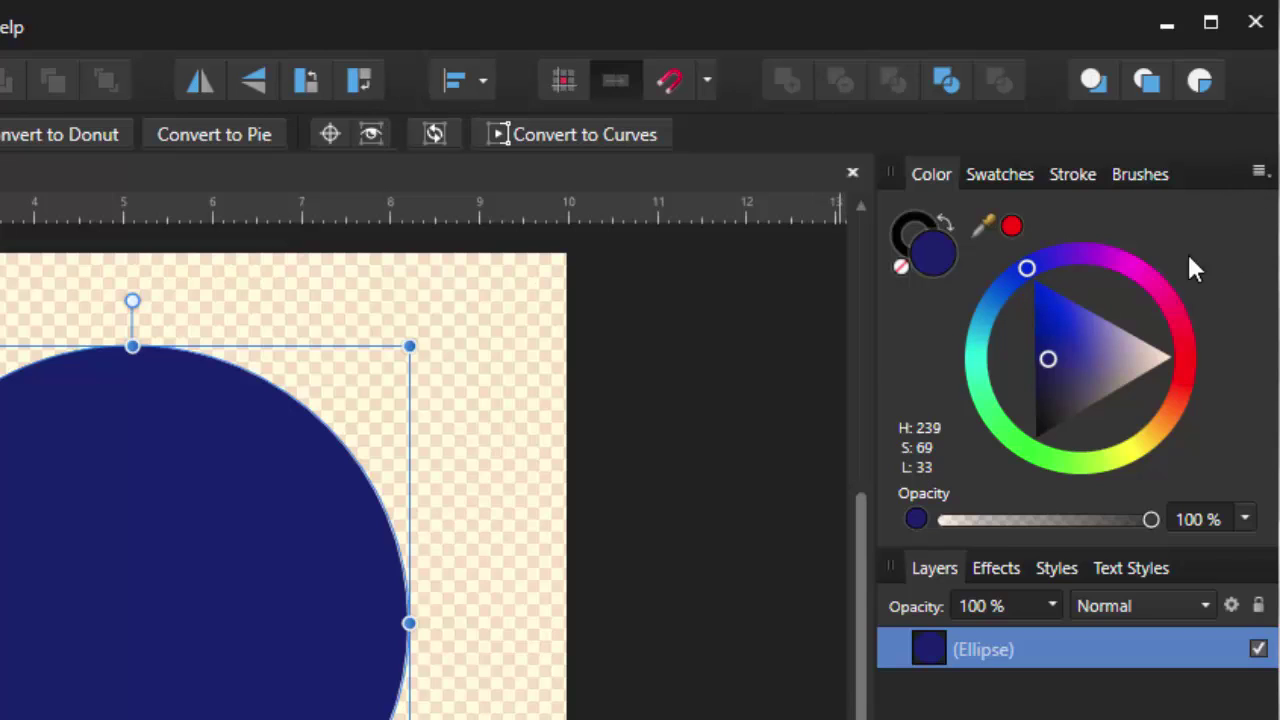
Step: Switch the colour controls to RGB sliders, set the circle's fill to R 0, G 8, B 125, and deselect it
left_click(1259, 175)
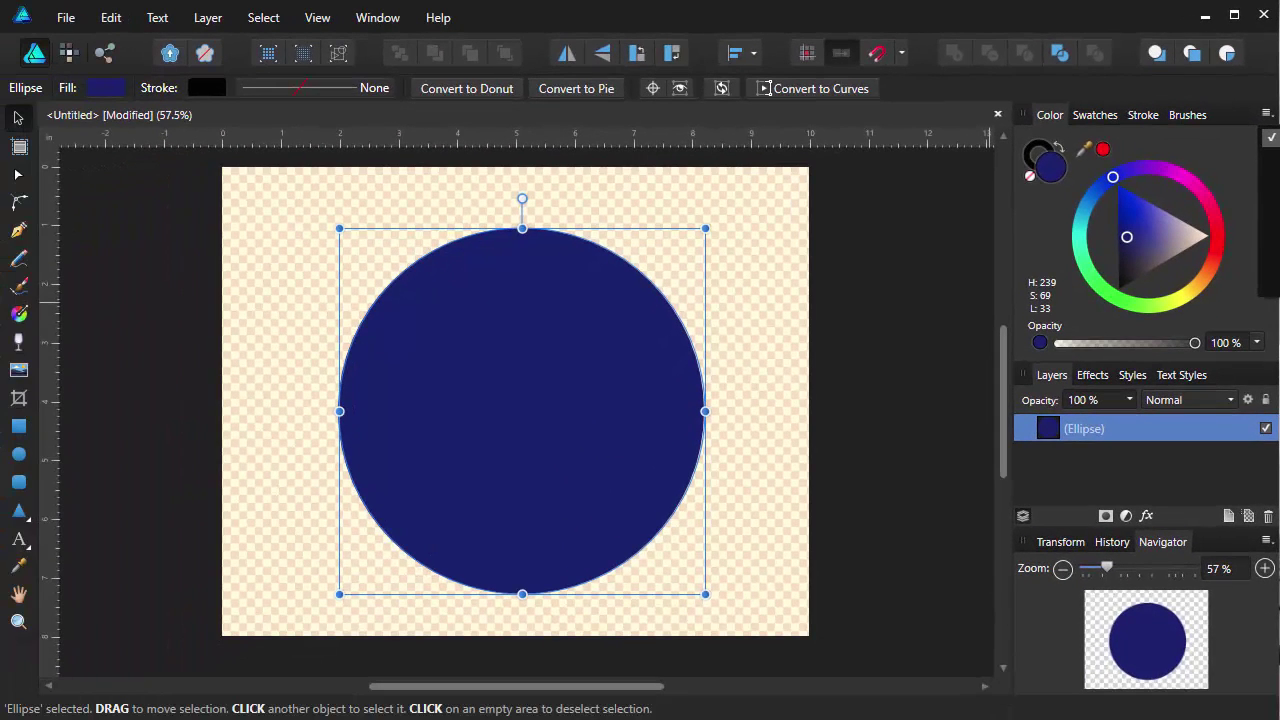
left_click(1270, 160)
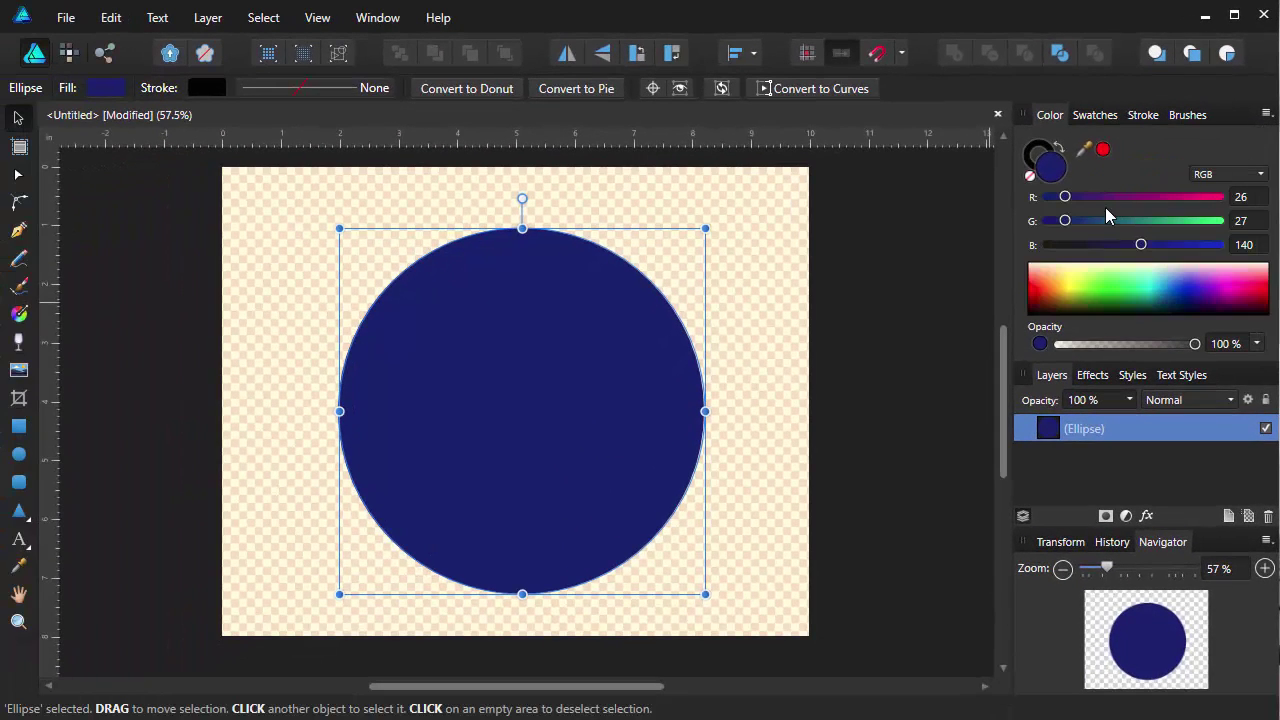
left_click_drag(1141, 245, 1183, 248)
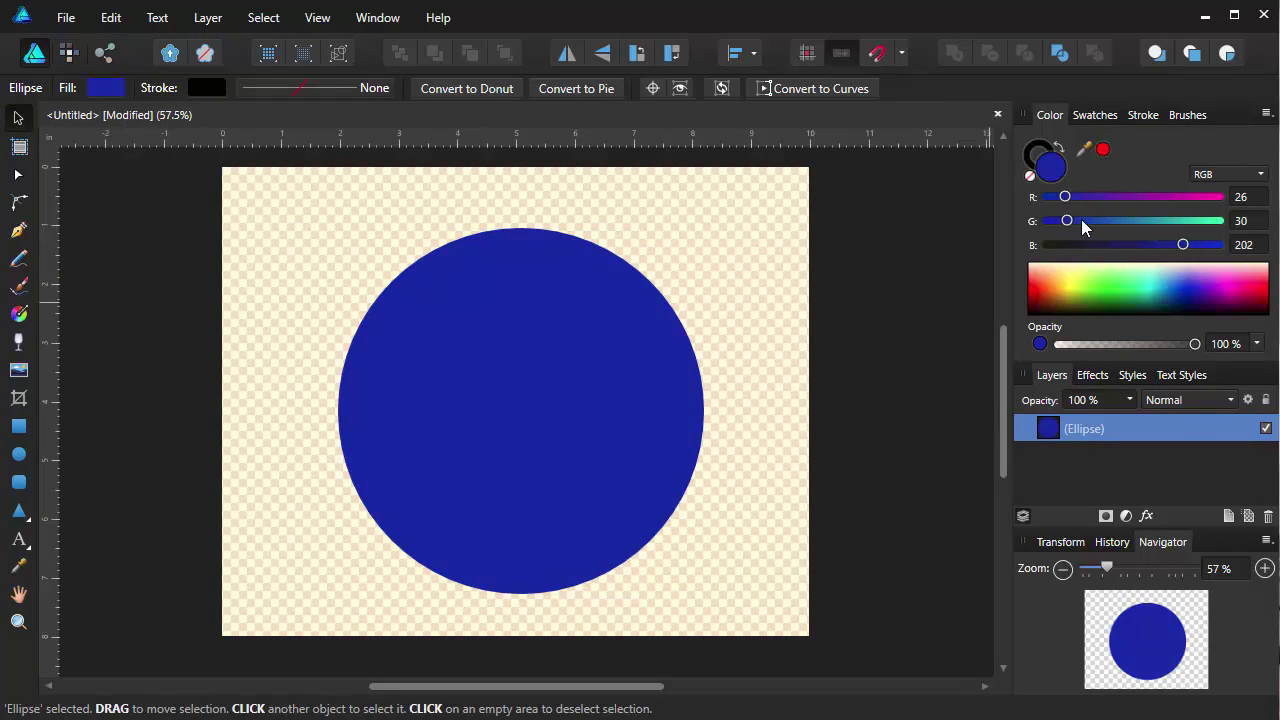
left_click_drag(1065, 220, 1117, 200)
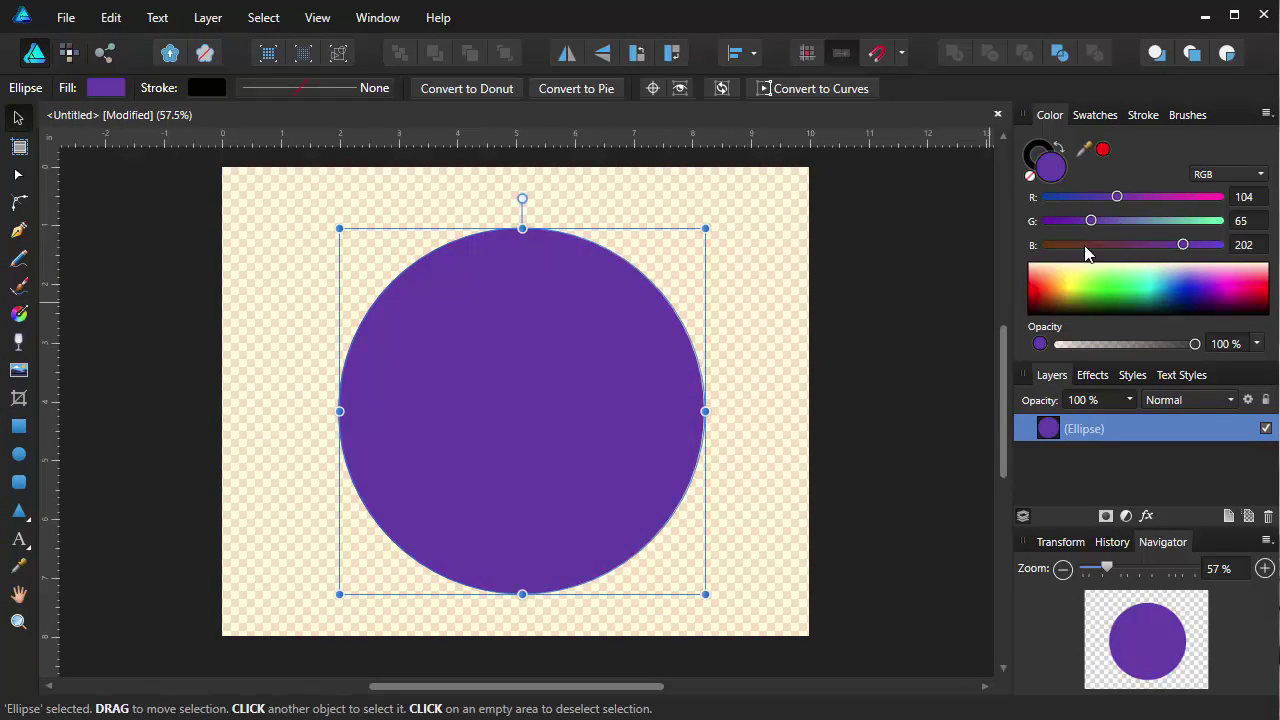
left_click(1192, 298)
left_click(1189, 297)
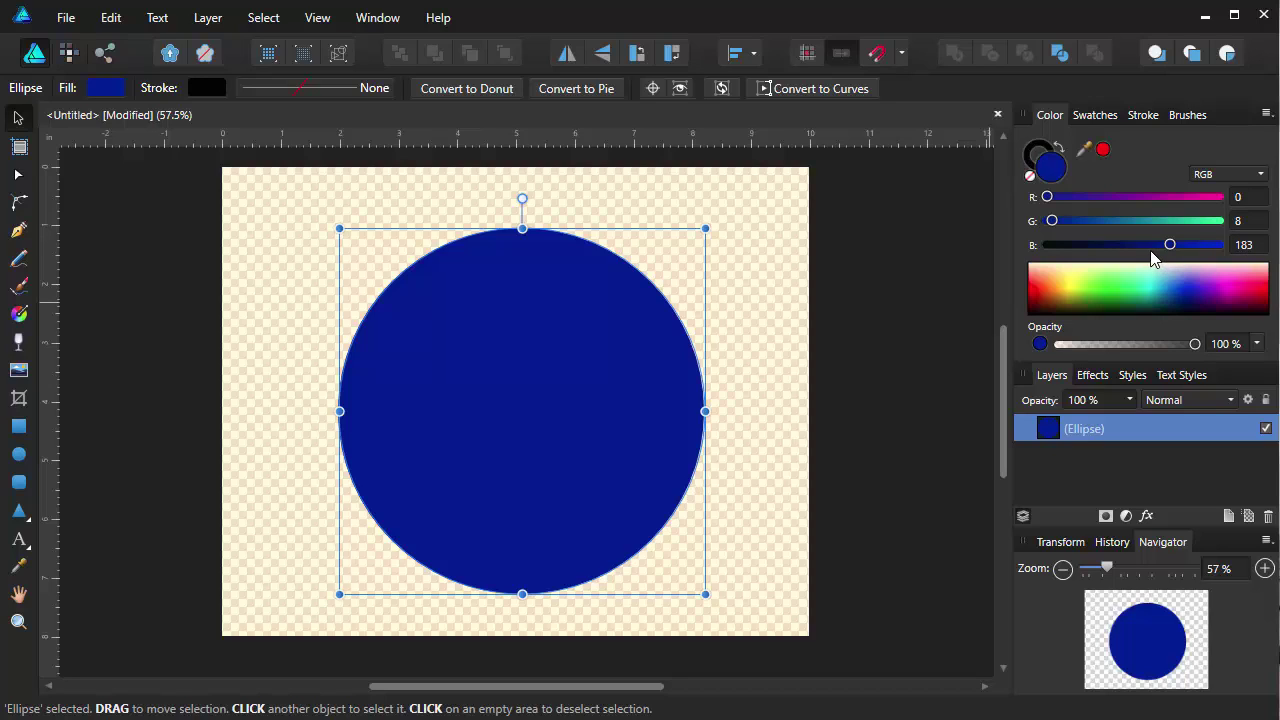
left_click_drag(1171, 246, 1133, 258)
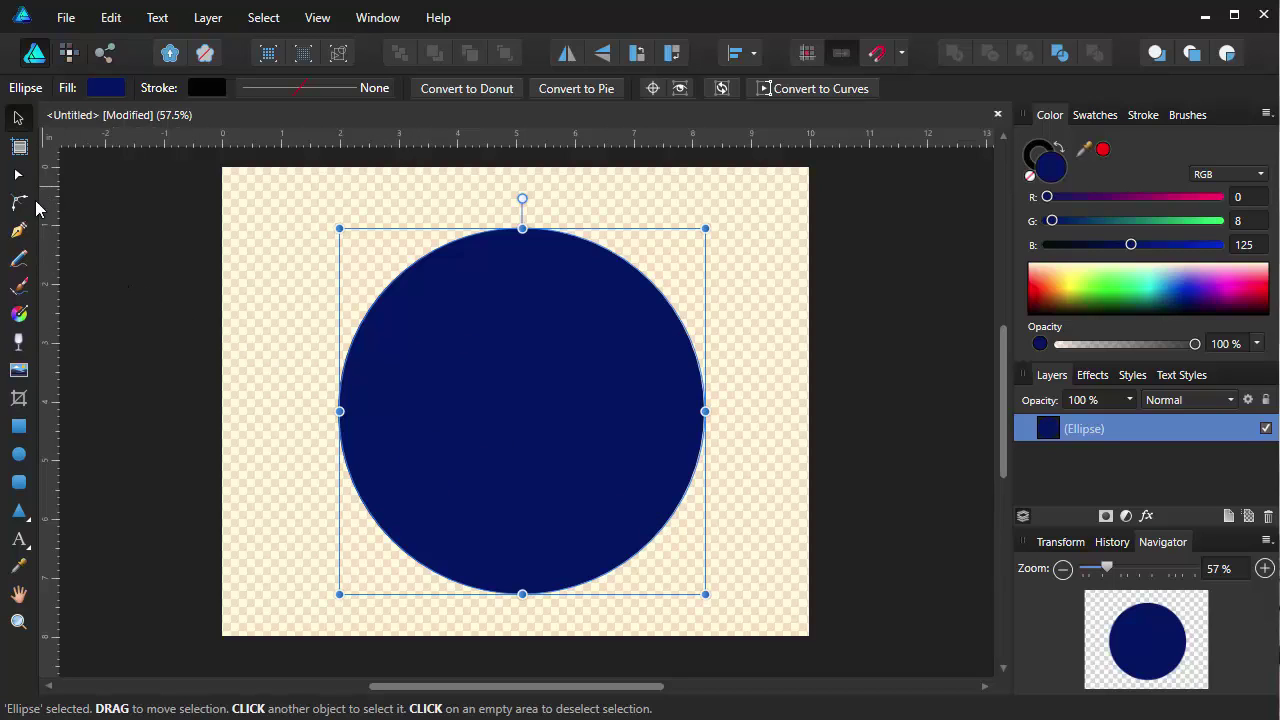
left_click(90, 204)
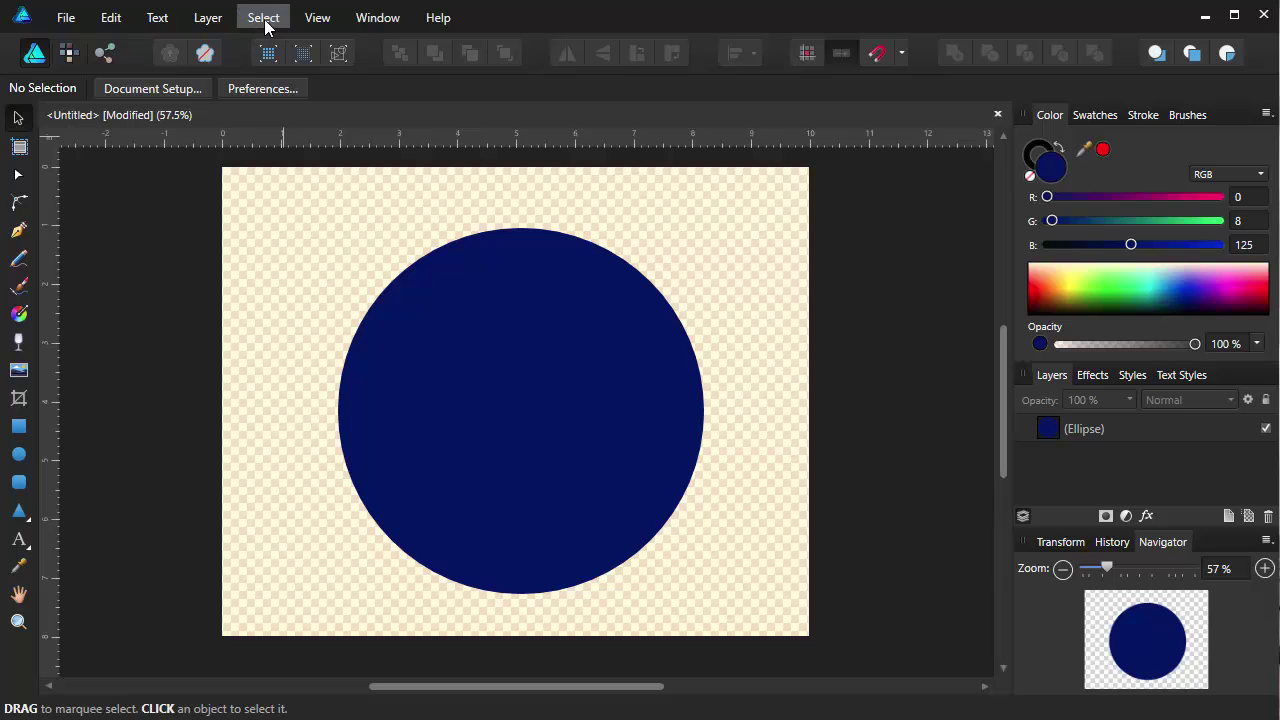
Step: Show the grid from the Grid and Axis Manager and make its grid and subdivision lines more opaque
left_click(310, 20)
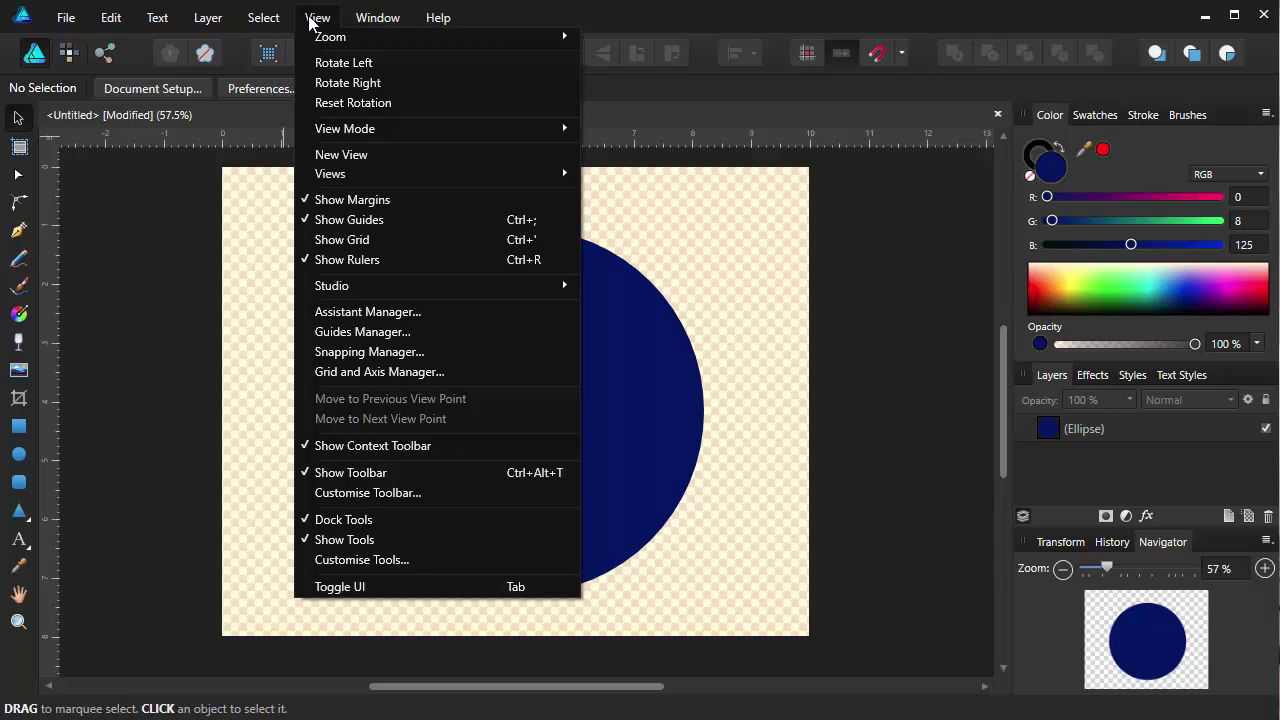
left_click(369, 371)
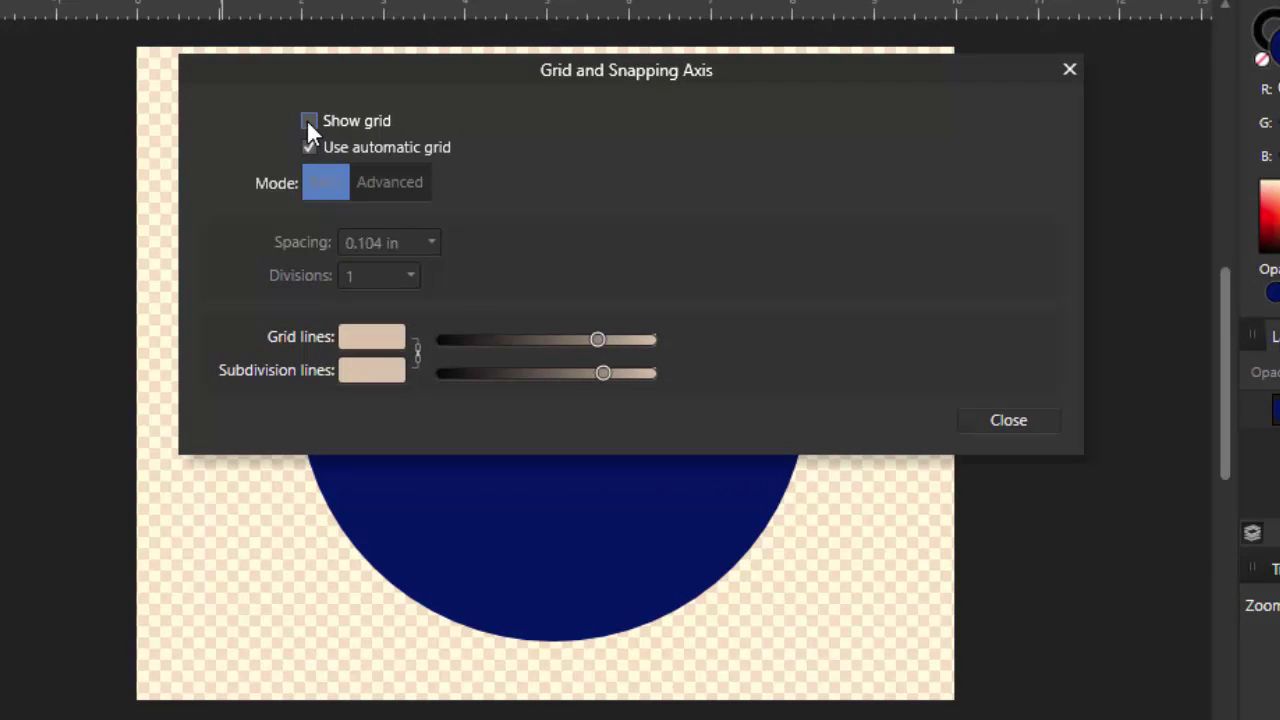
left_click(308, 120)
left_click_drag(398, 64, 749, 78)
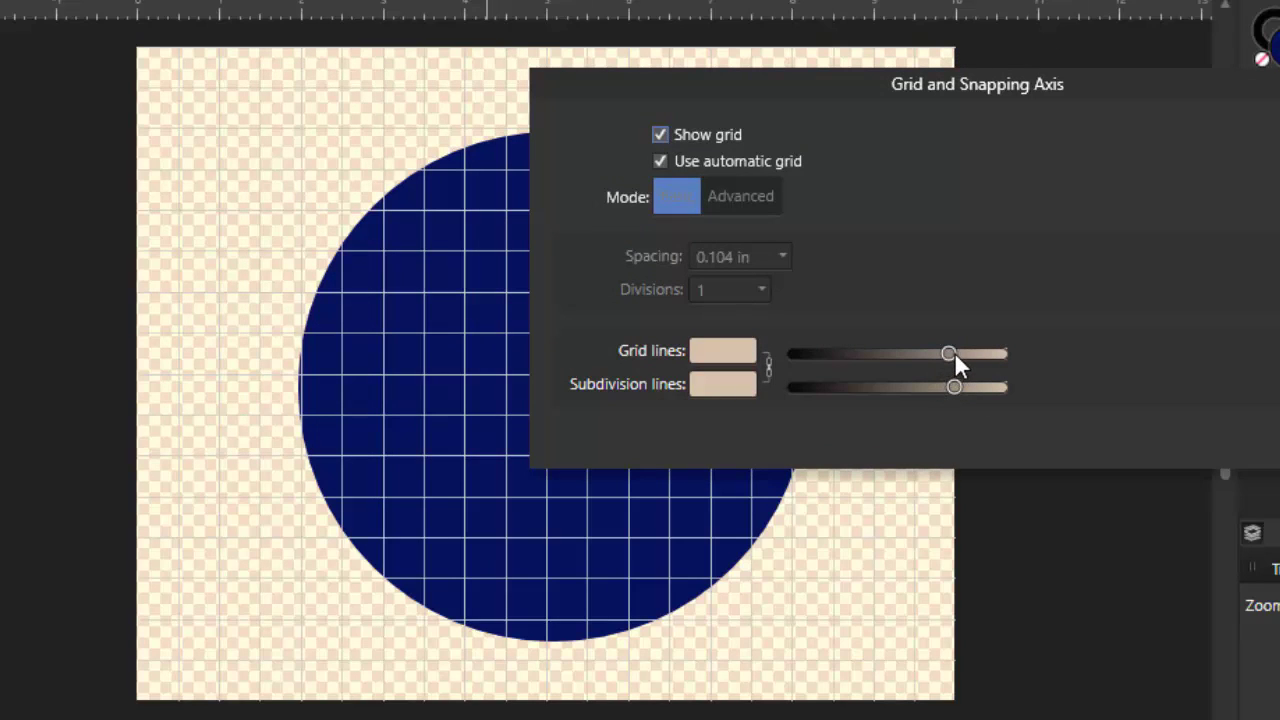
left_click_drag(952, 353, 931, 351)
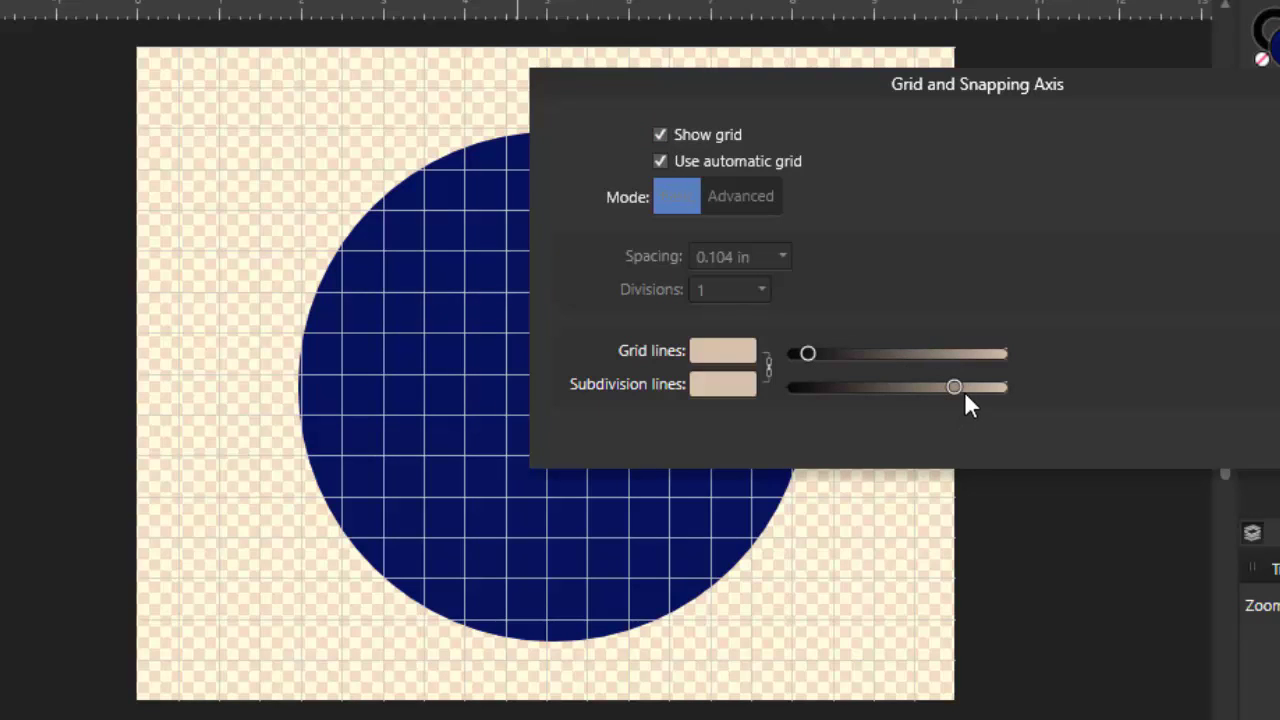
left_click_drag(955, 388, 993, 400)
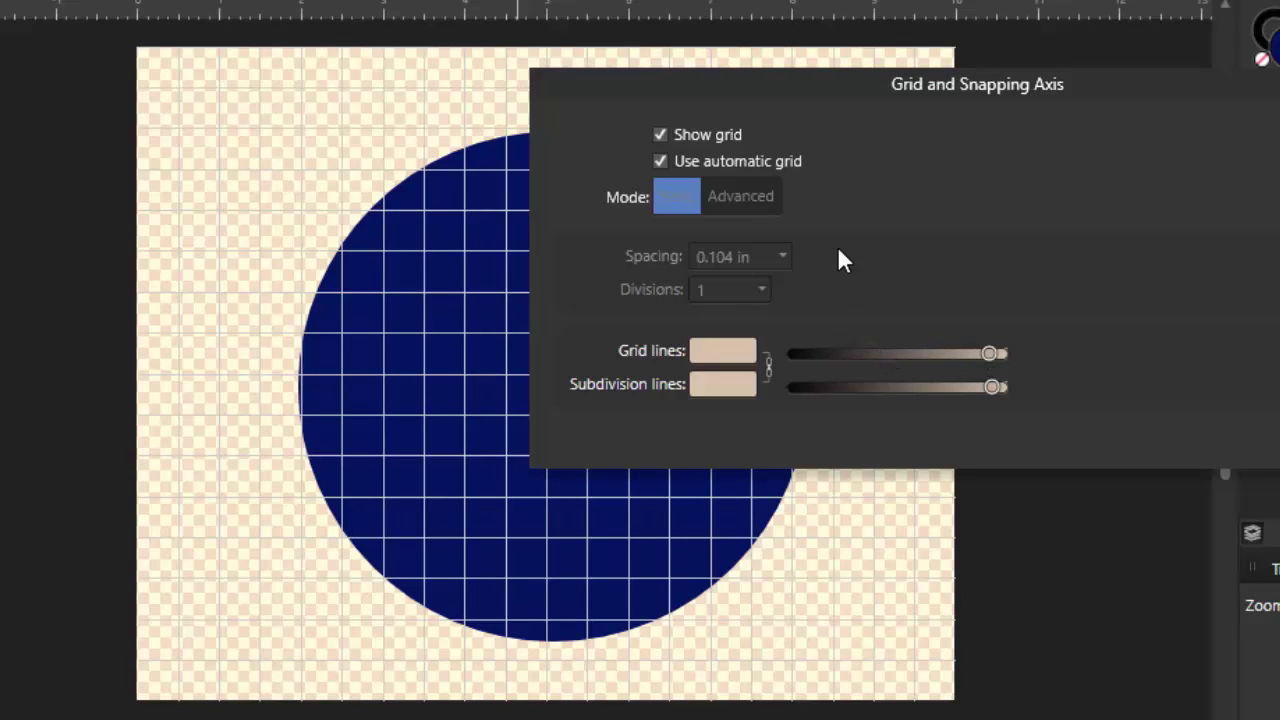
Step: Turn off the automatic grid, keep the 1 in spacing, set the grid divisions to 10, and close the grid settings
left_click(662, 162)
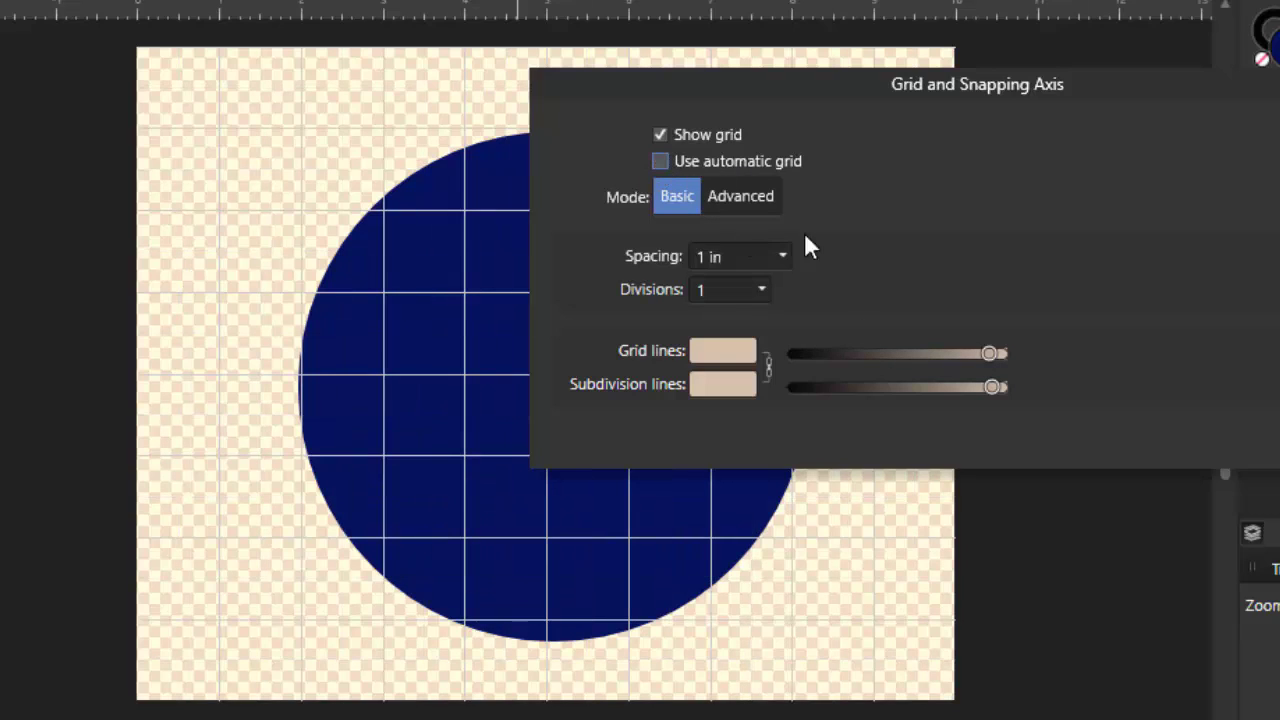
left_click(762, 290)
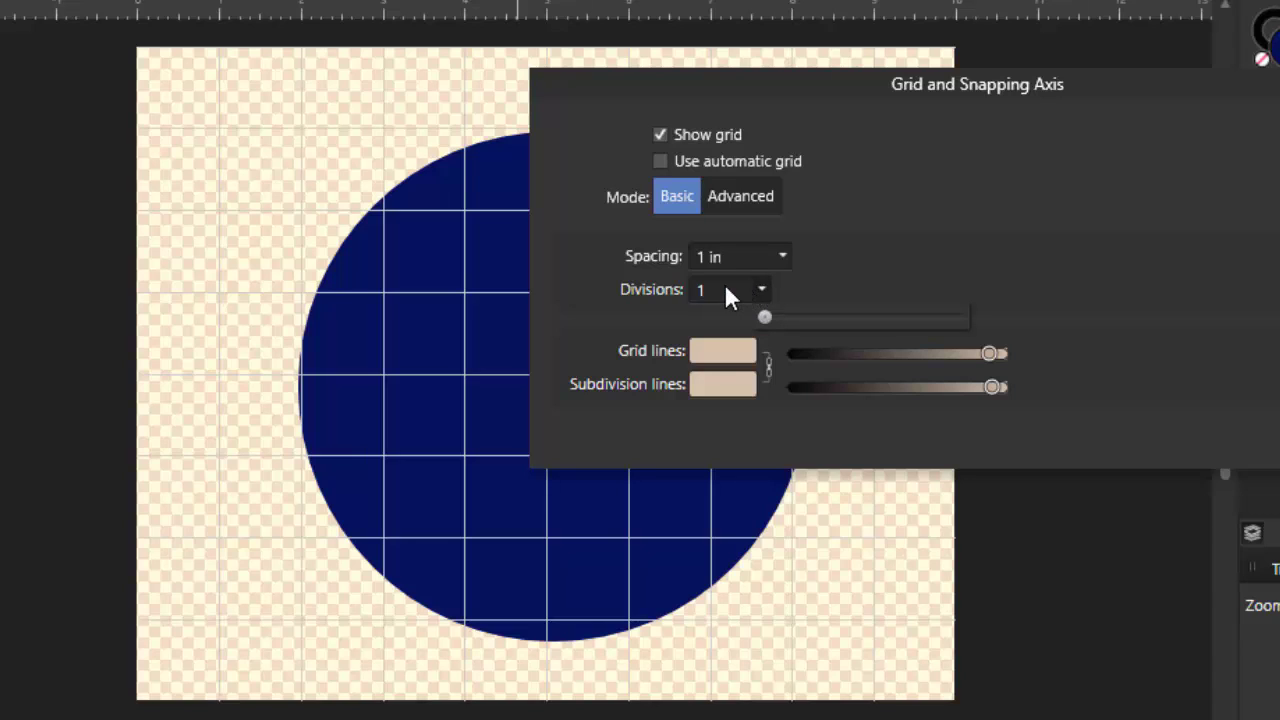
left_click(720, 287)
left_click(719, 287)
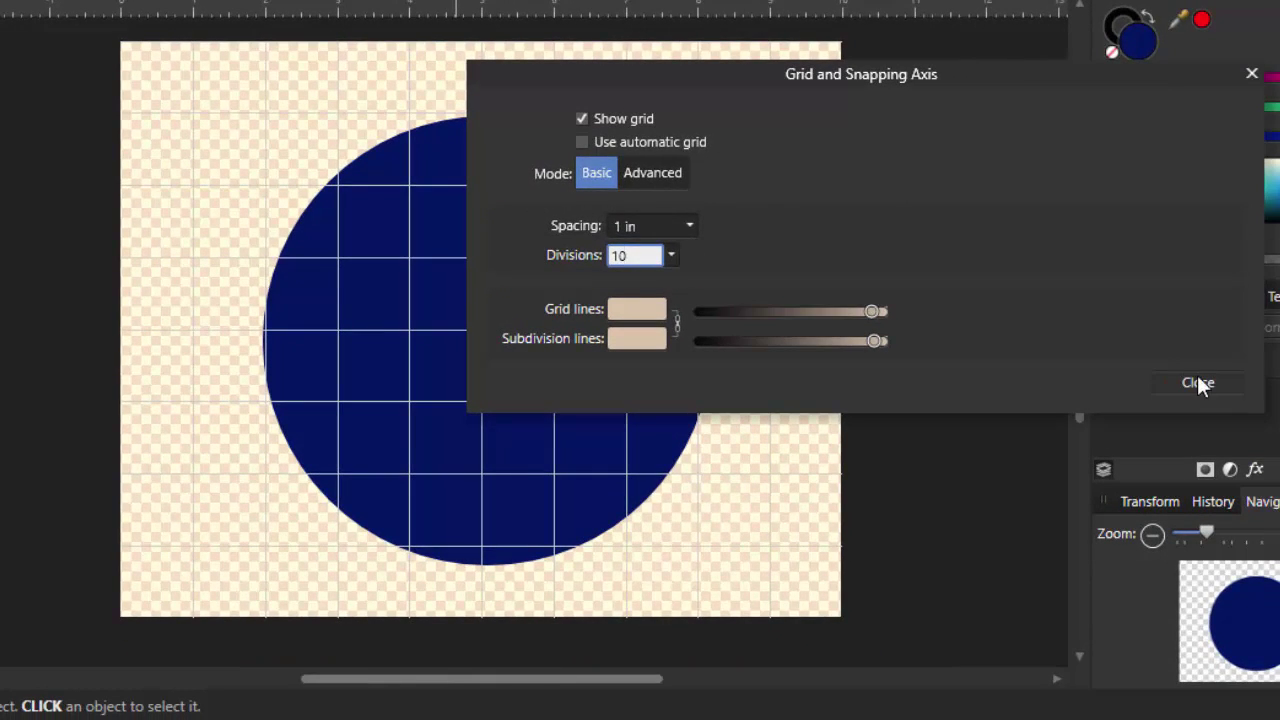
key("Return")
left_click(1197, 382)
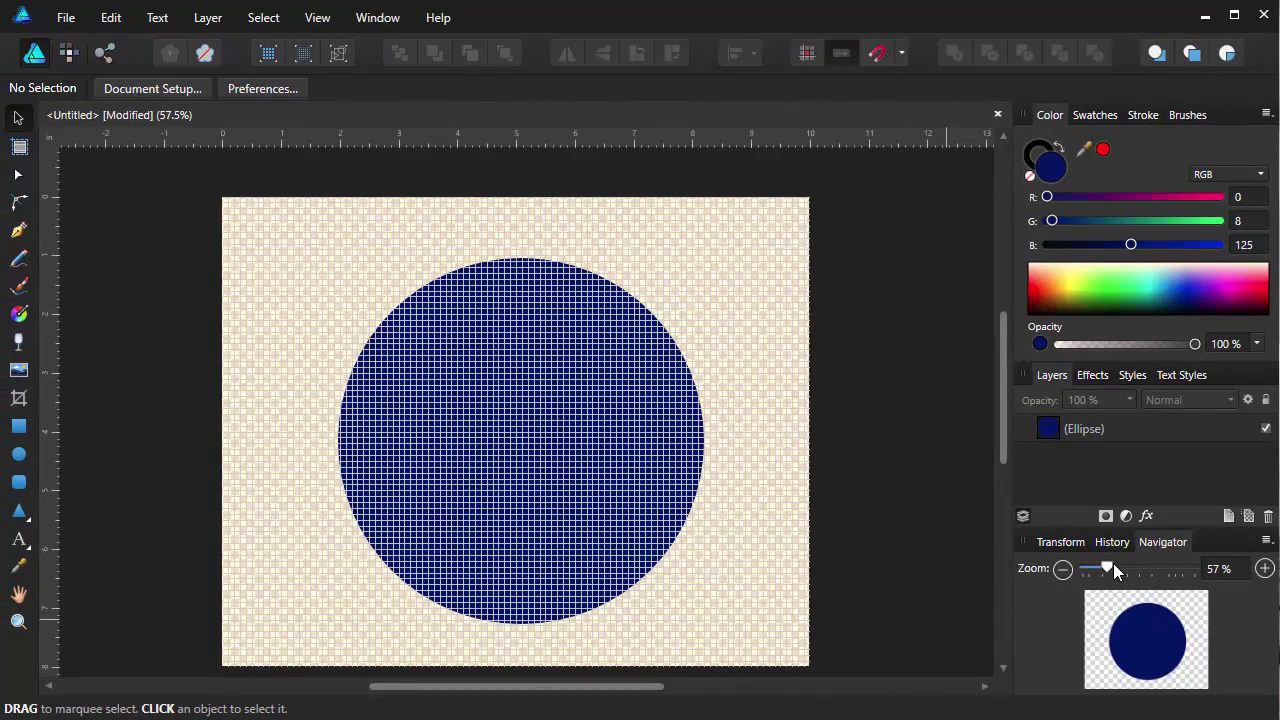
Step: Examine the subdivided grid over the circle at about 100% zoom, and check the grid's visibility option
left_click_drag(1113, 565, 1156, 568)
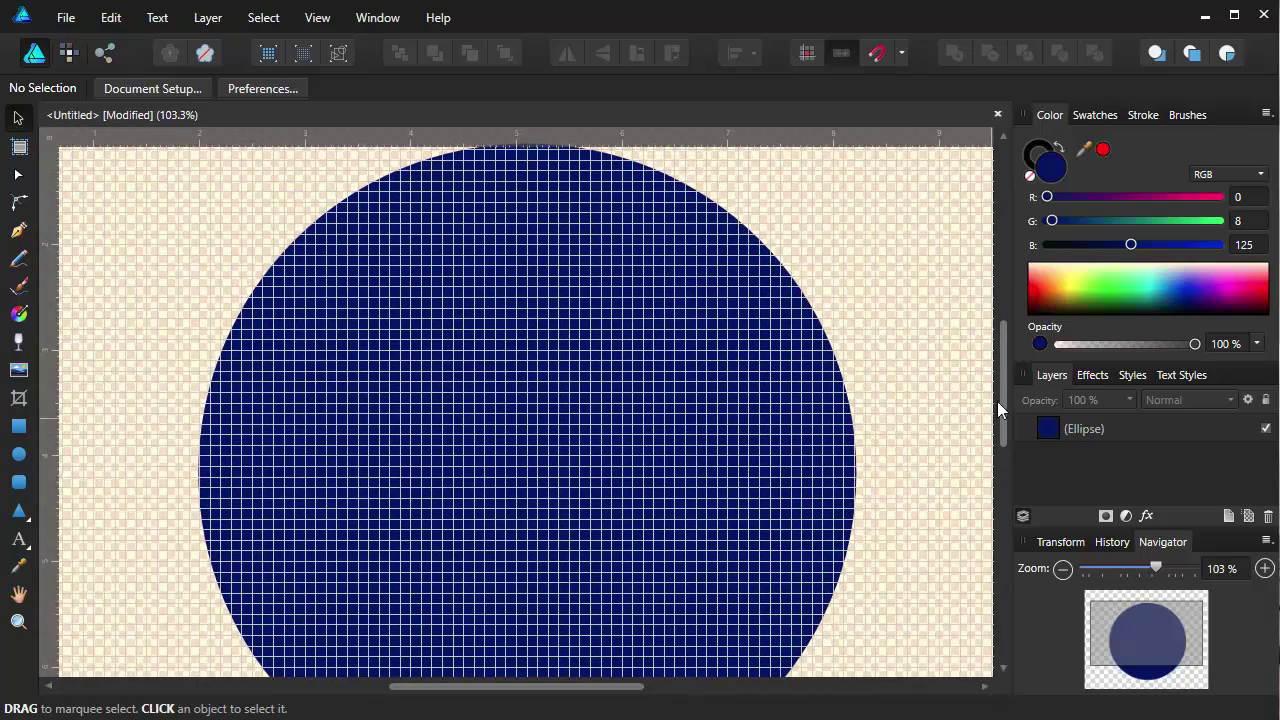
left_click_drag(1002, 401, 1006, 415)
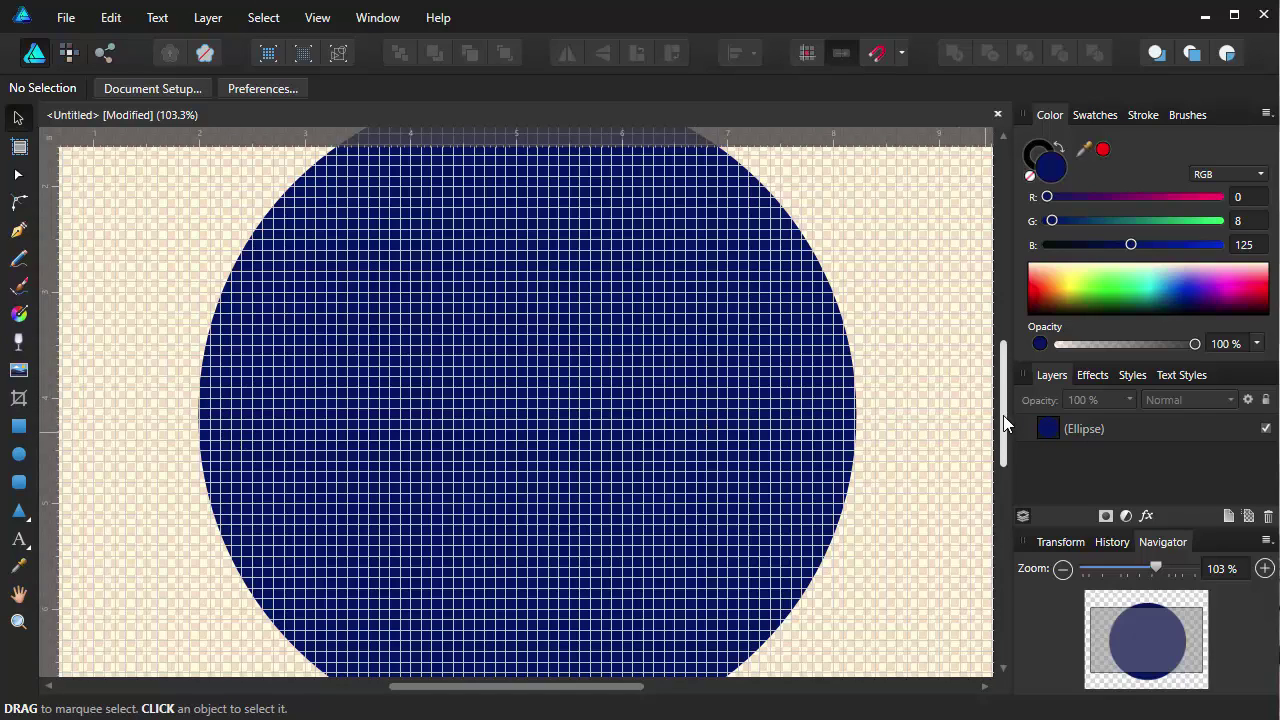
mouse_move(1005, 428)
left_mouse_down()
mouse_move(1008, 395)
mouse_move(1012, 406)
left_mouse_up()
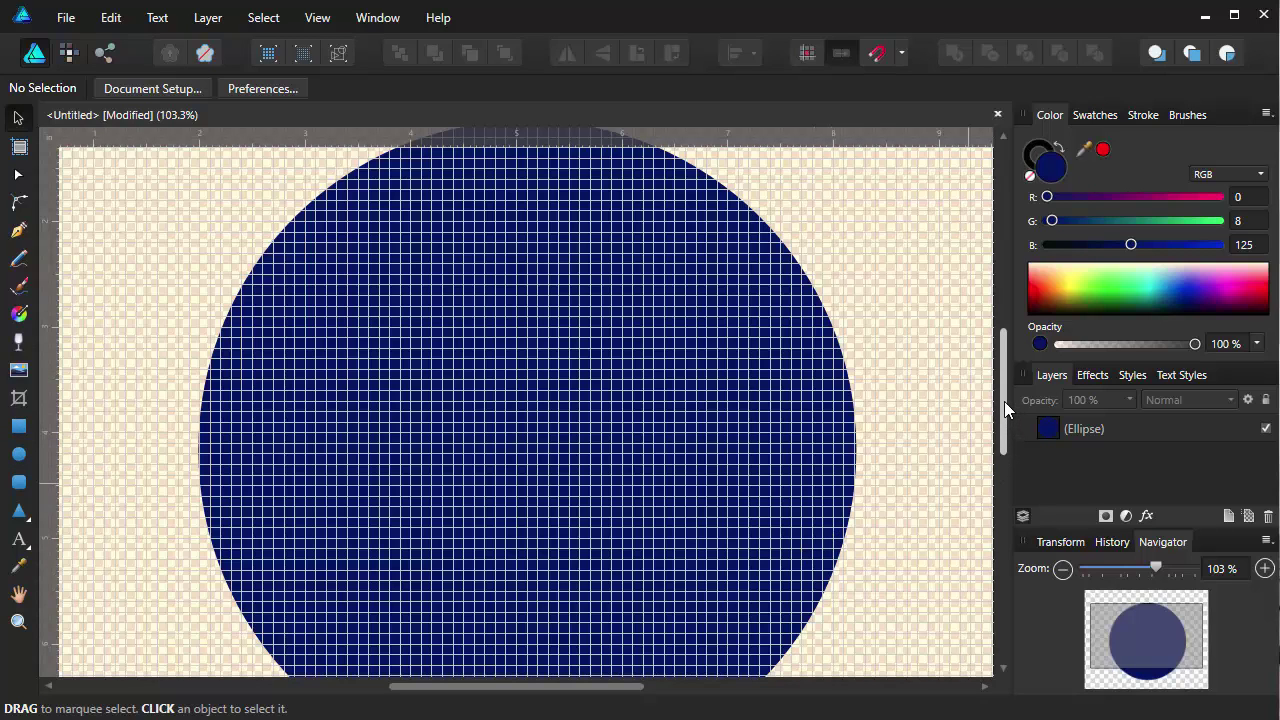
left_click_drag(1004, 401, 1009, 424)
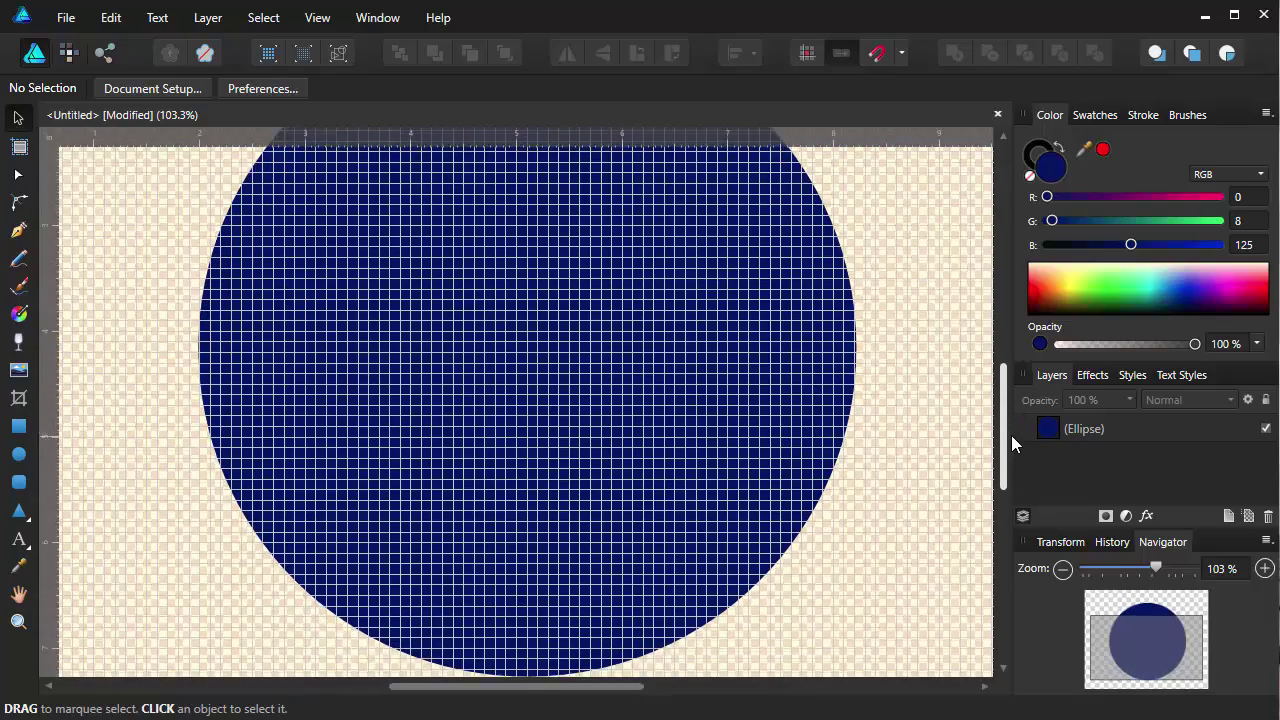
left_click_drag(1155, 563, 1147, 566)
left_click_drag(1002, 420, 1003, 415)
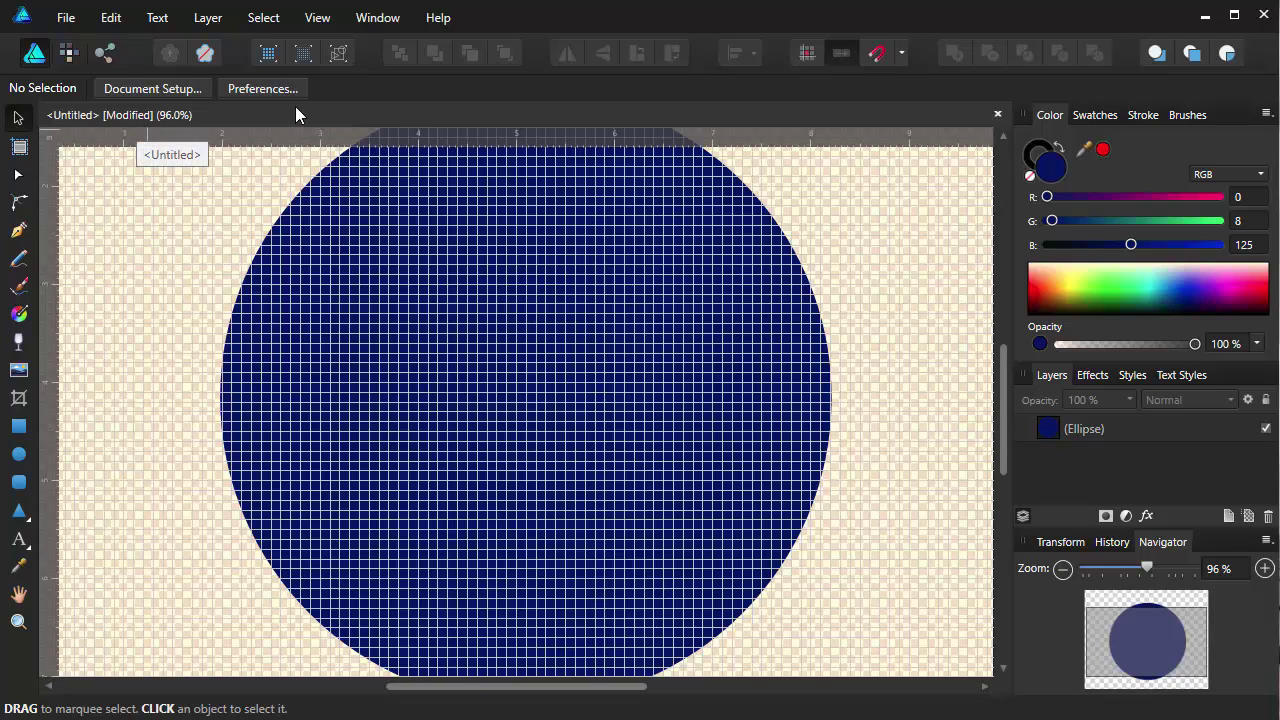
left_click(318, 18)
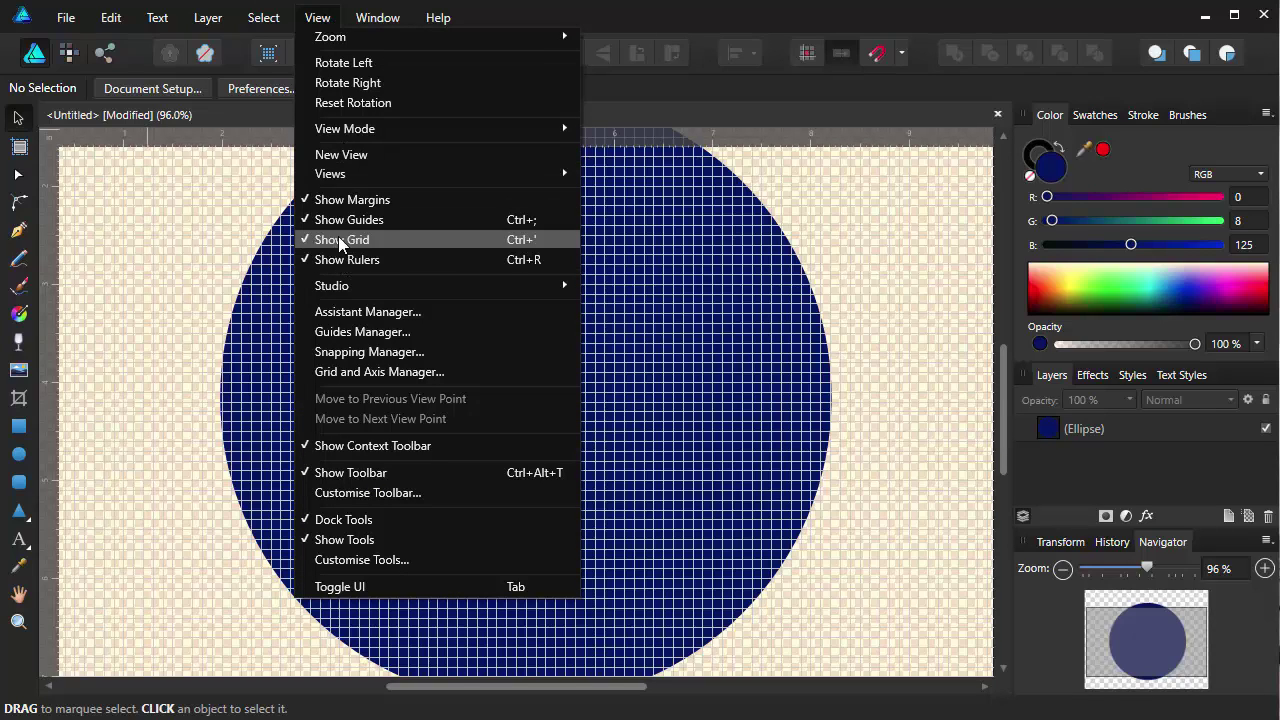
left_click(643, 8)
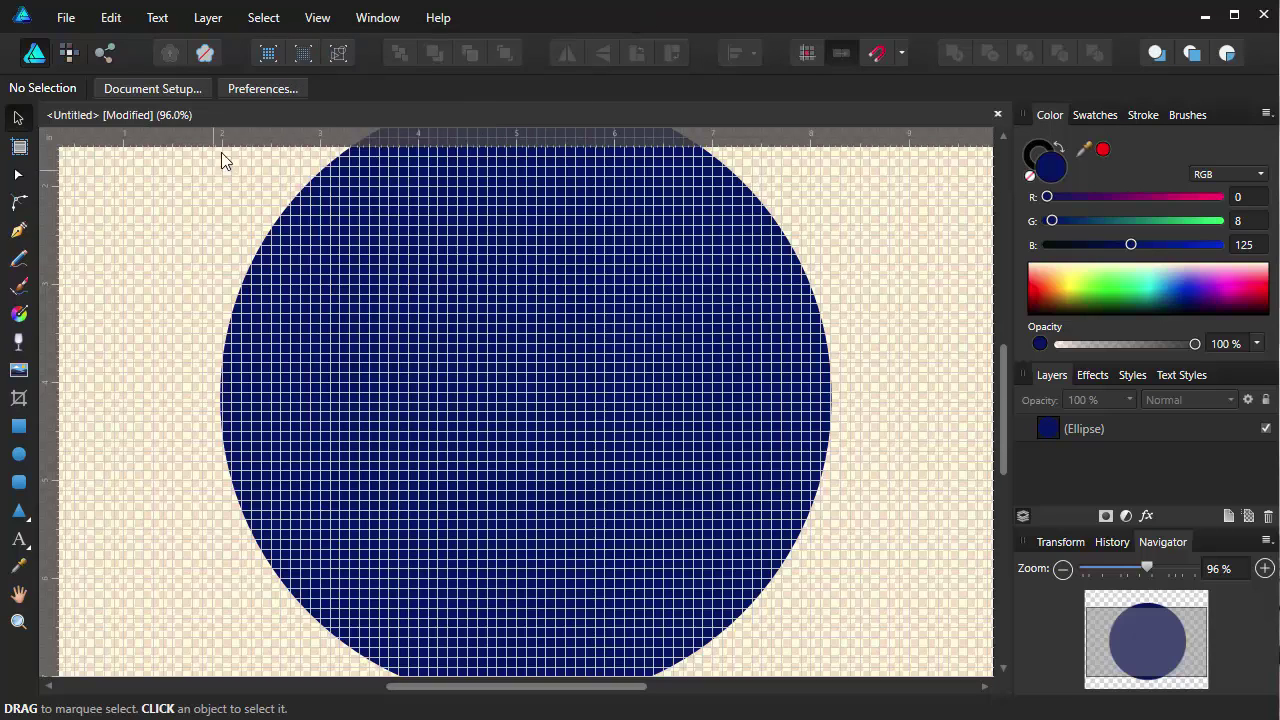
Step: Add a horizontal guide through the middle of the circle and adjust it to about 4.2 in on the vertical ruler
left_click_drag(250, 135, 188, 410)
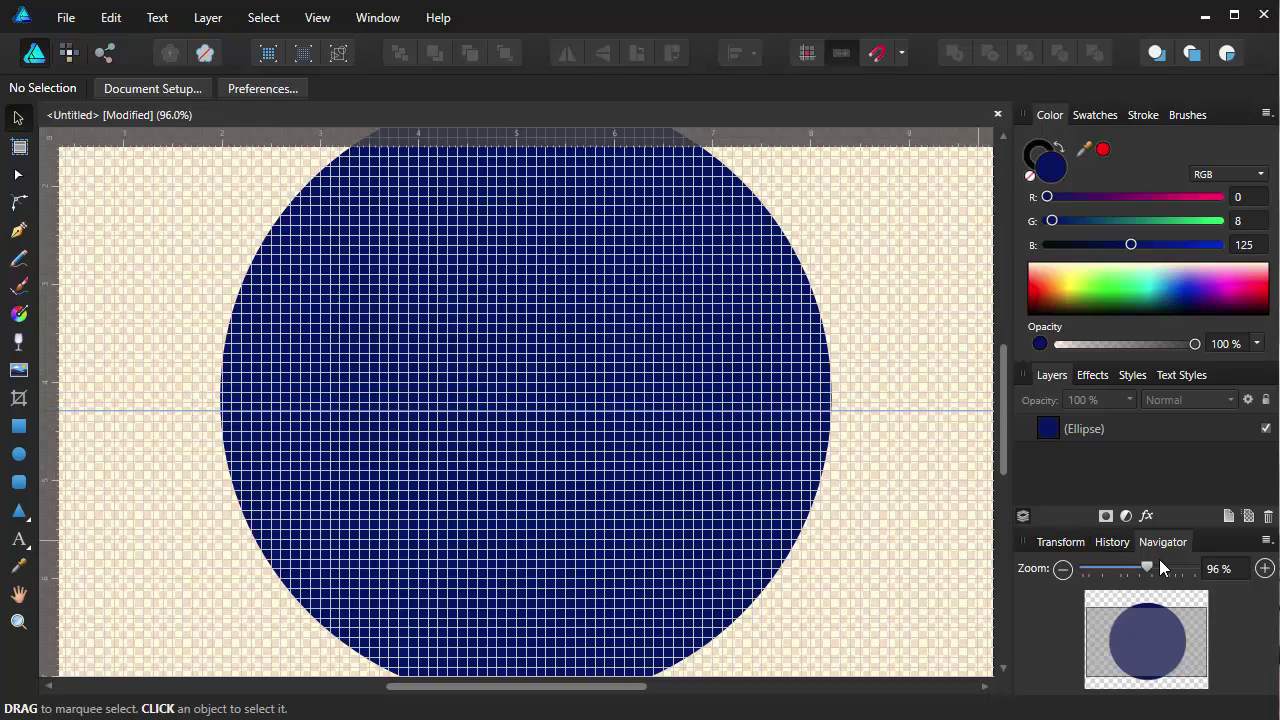
left_click_drag(1151, 563, 1171, 560)
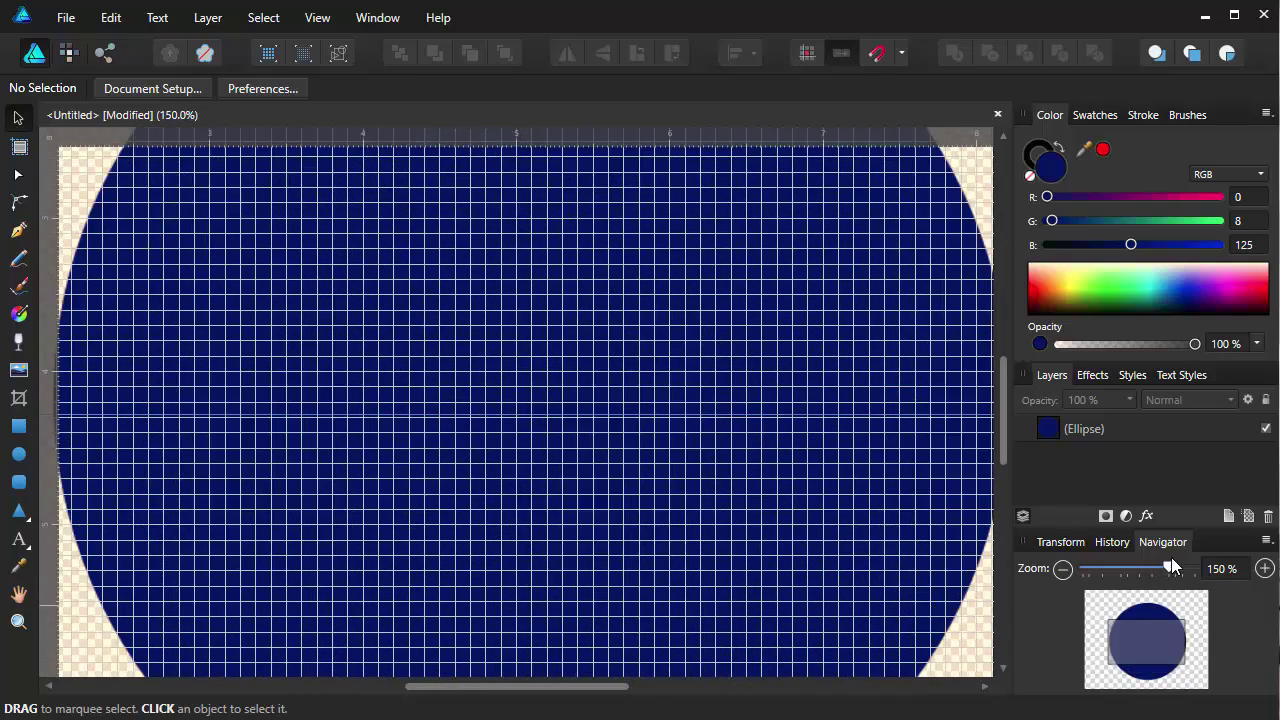
left_click_drag(474, 688, 414, 690)
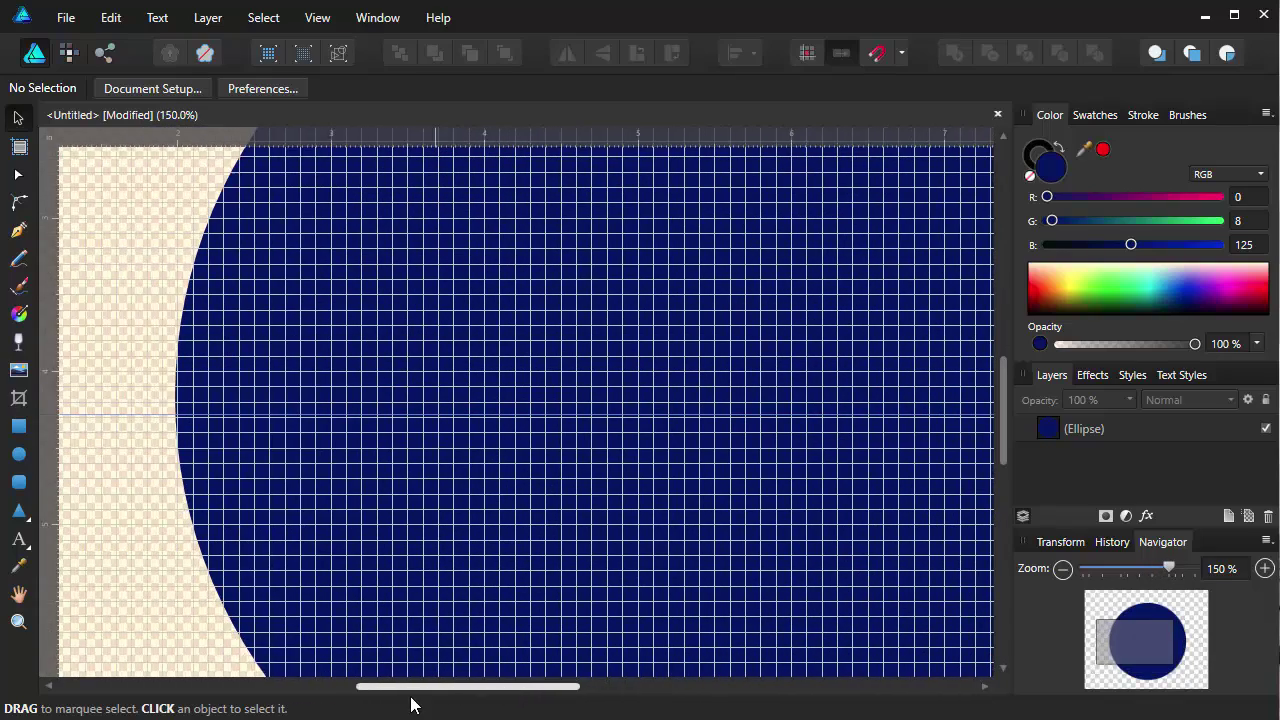
left_click_drag(169, 415, 169, 420)
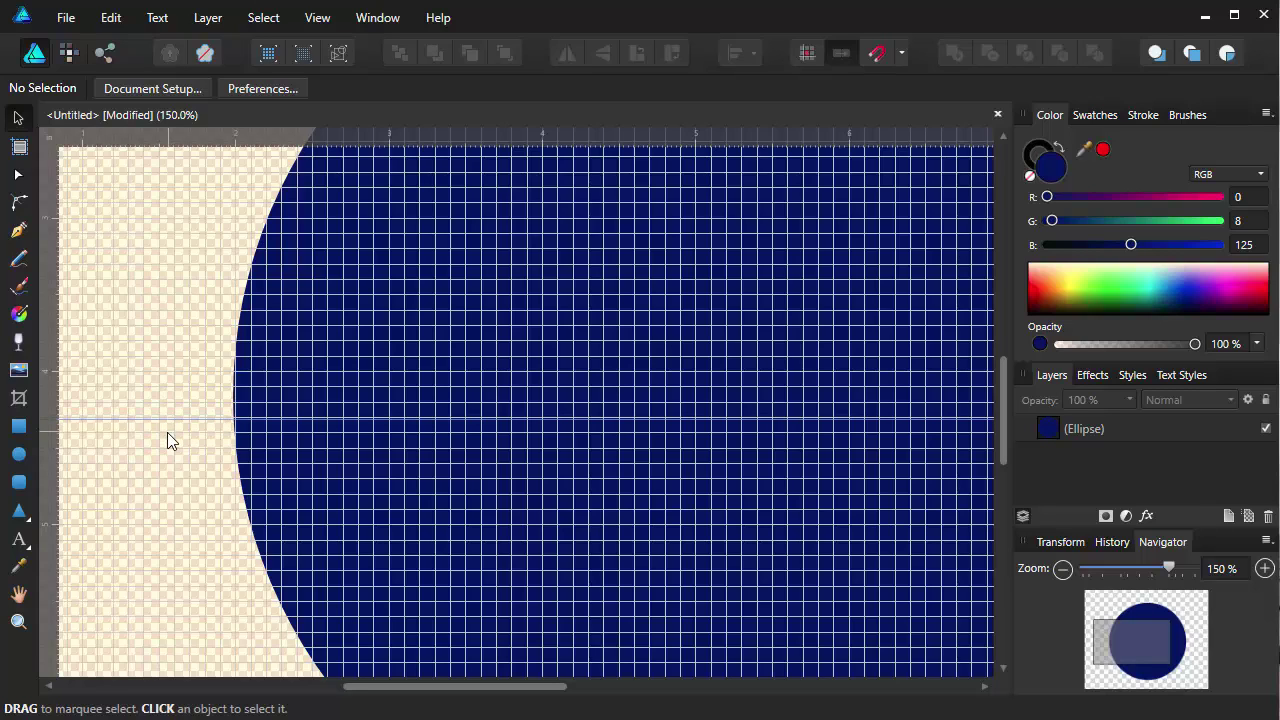
left_click_drag(195, 419, 194, 416)
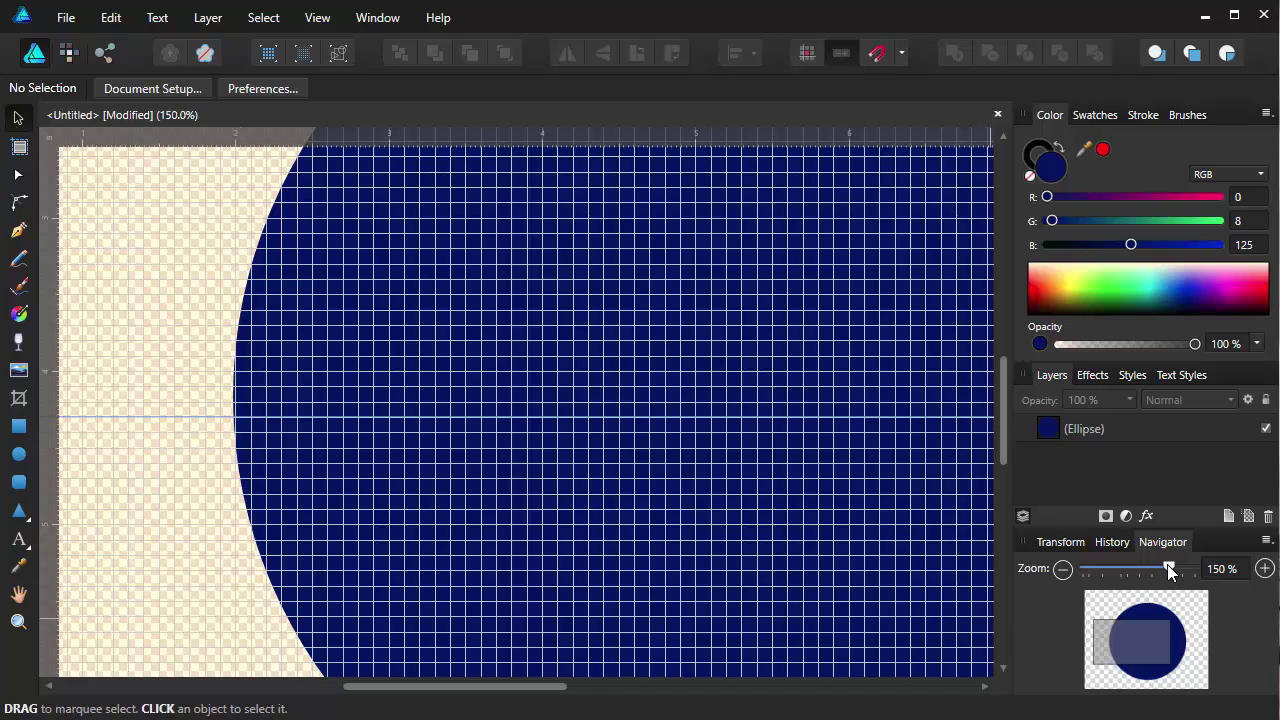
left_click_drag(1169, 569, 1154, 568)
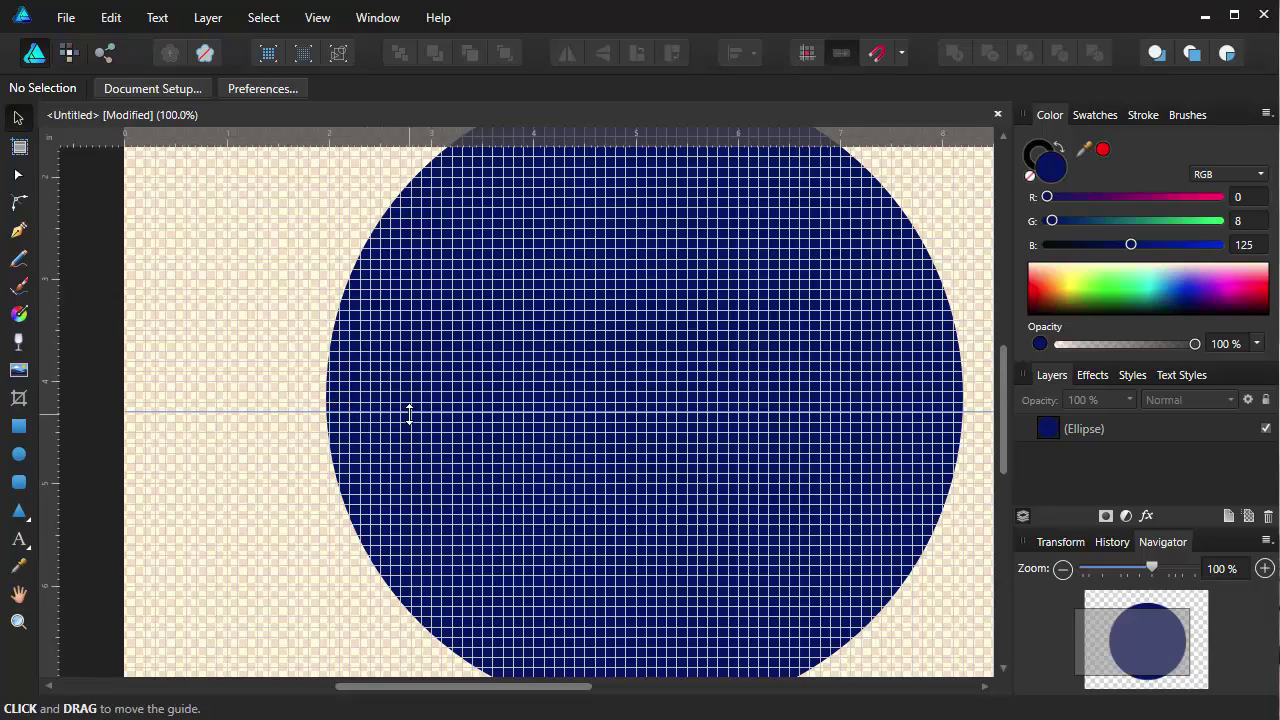
left_click_drag(308, 412, 308, 403)
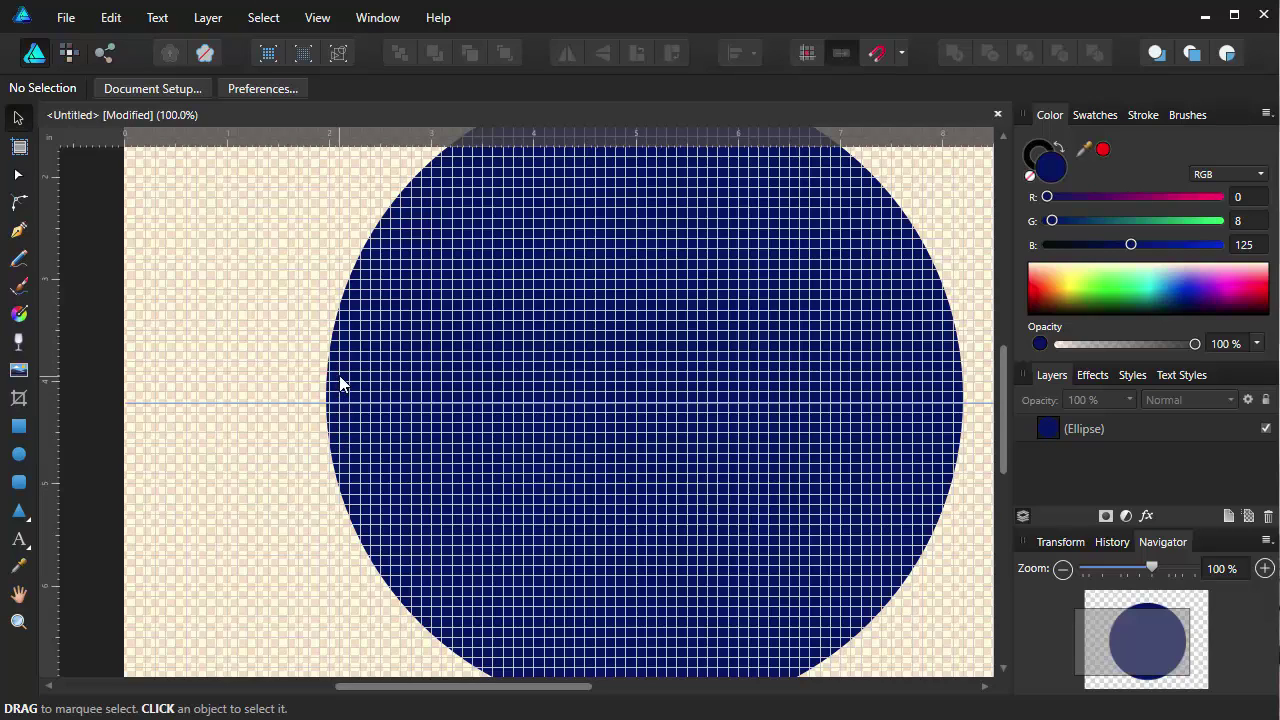
Step: Draw a rectangle about 6.1 in wide and 0.6 in high across the circle's middle and fill it with RGB 255, 255, 255
left_click(18, 426)
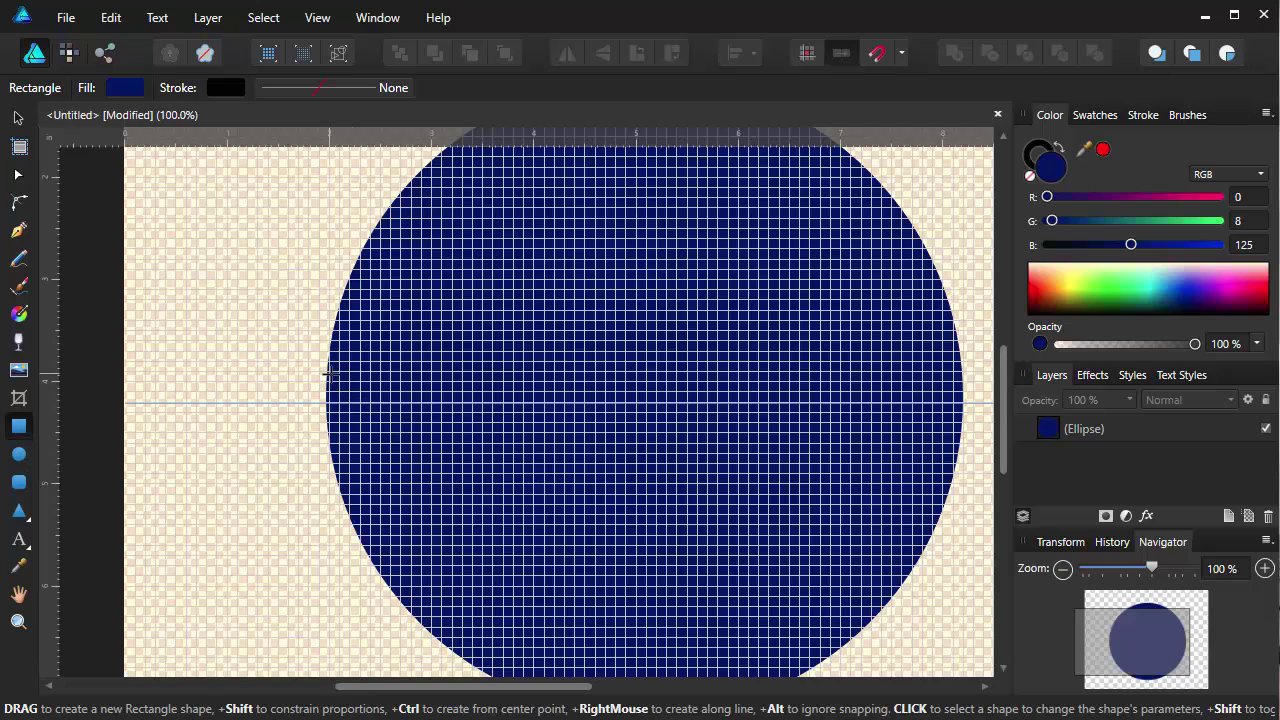
left_click_drag(328, 373, 943, 437)
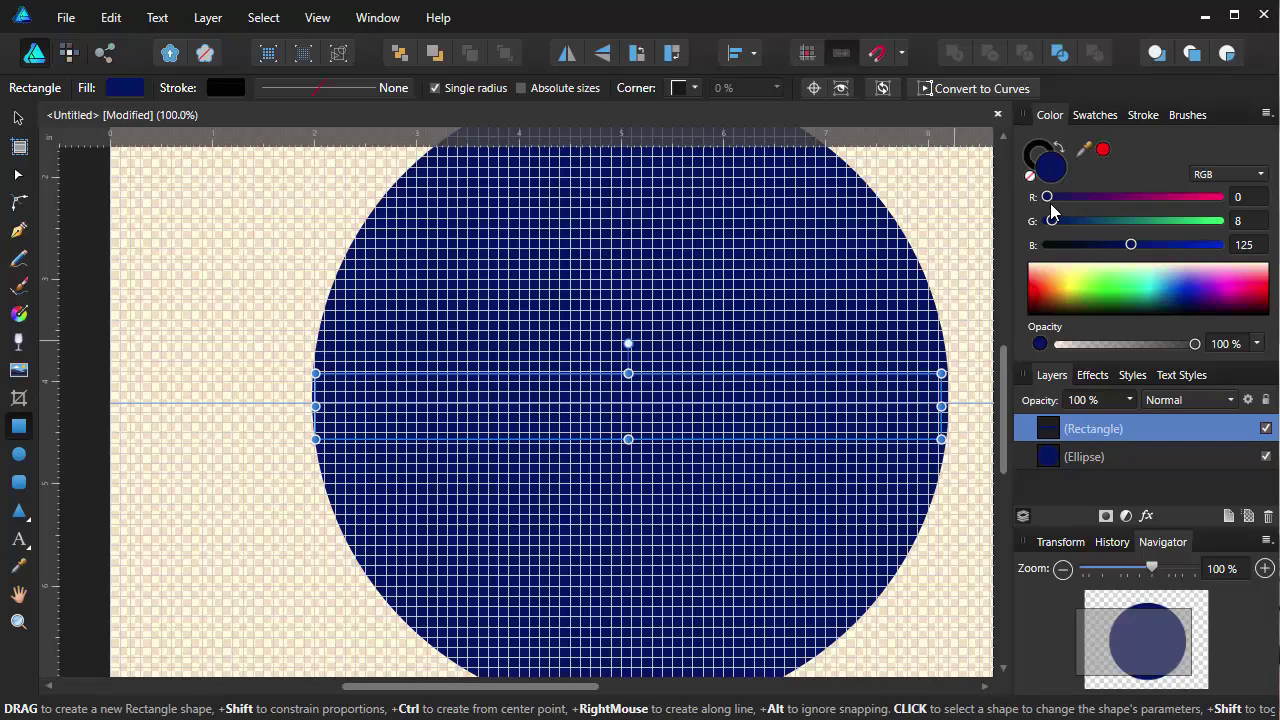
left_click_drag(1049, 199, 1248, 208)
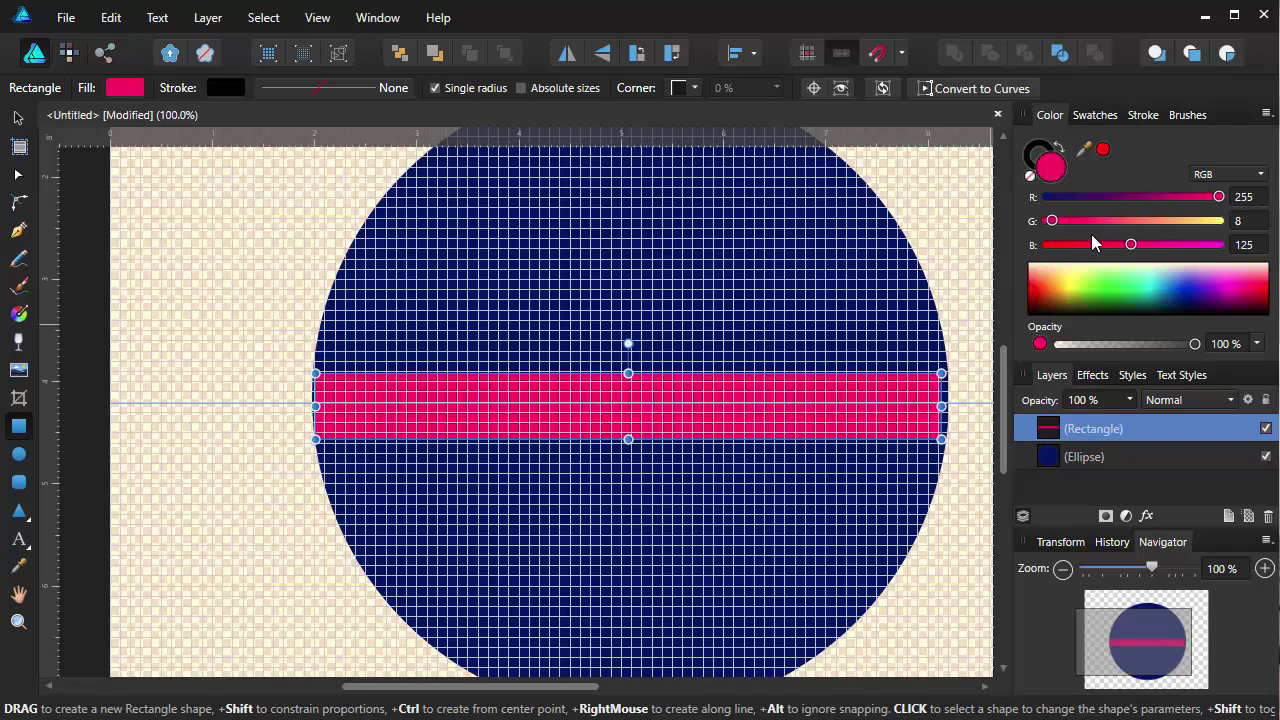
left_click_drag(1050, 221, 1220, 222)
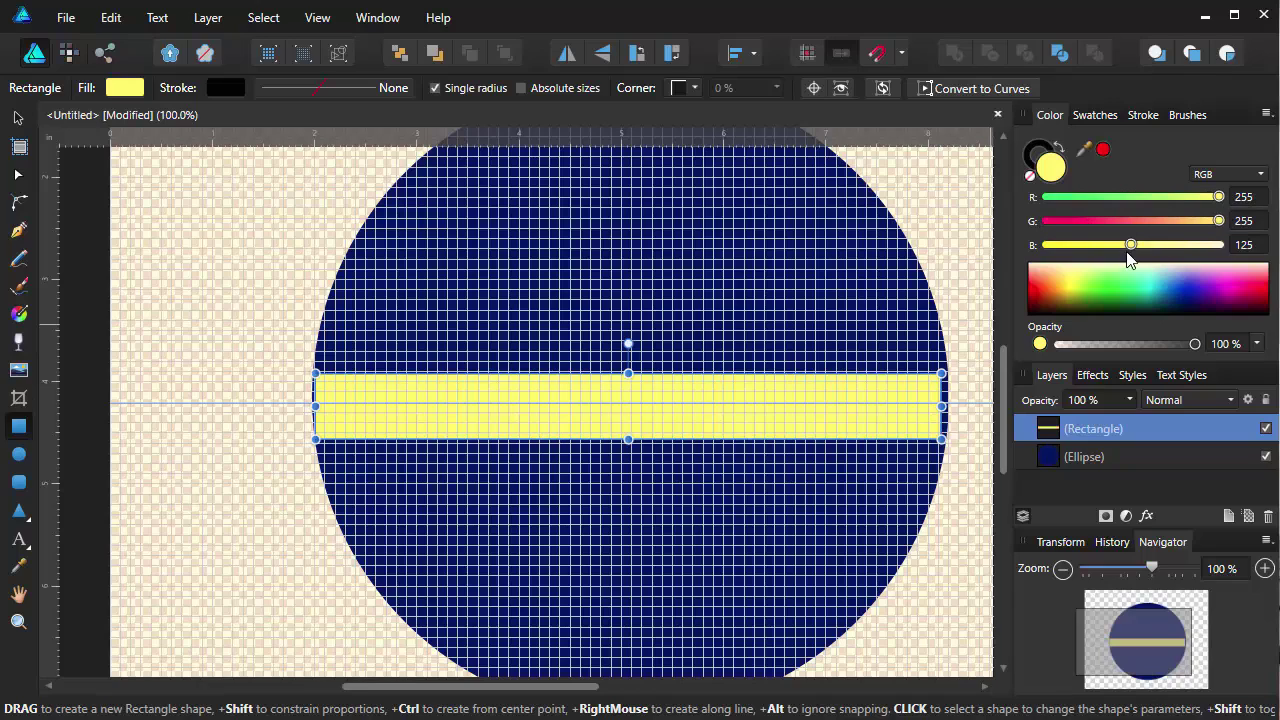
left_click_drag(1130, 246, 1222, 246)
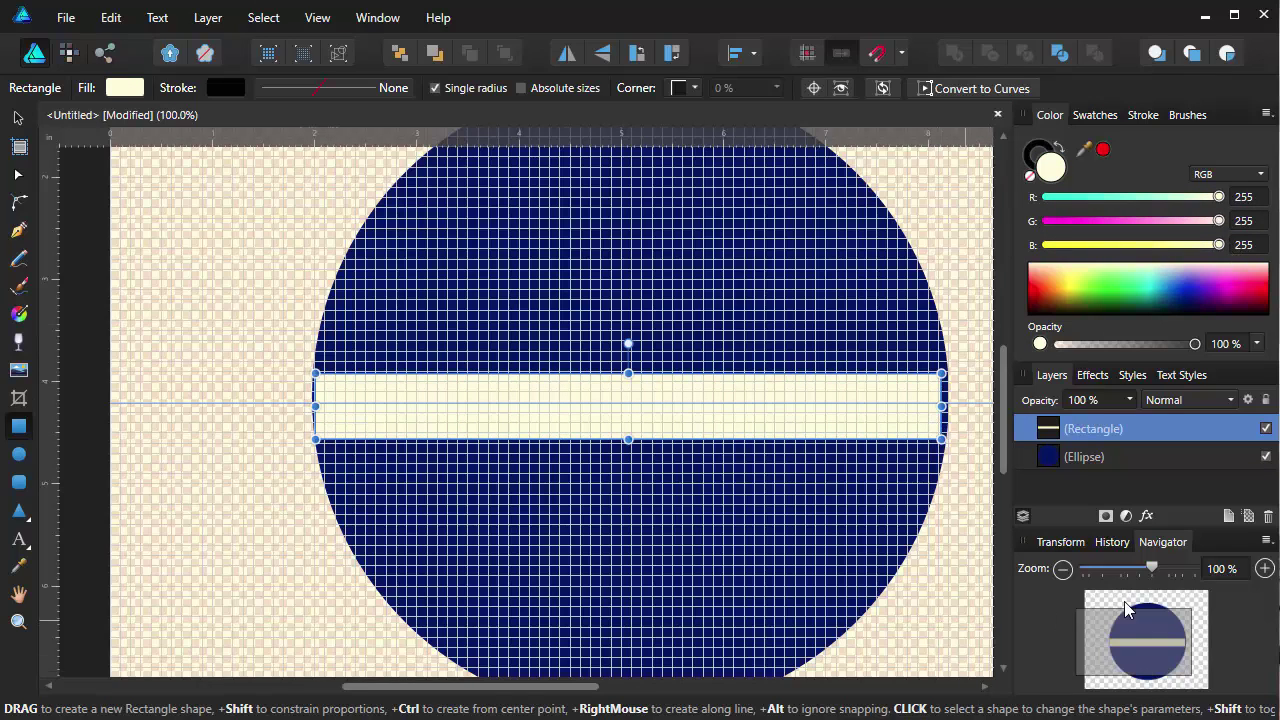
Step: Stretch the rectangle's upper and lower edges to a height of about 0.8 in, centred on the horizontal guide
mouse_move(1158, 570)
left_mouse_down()
mouse_move(1148, 574)
mouse_move(1178, 576)
left_mouse_up()
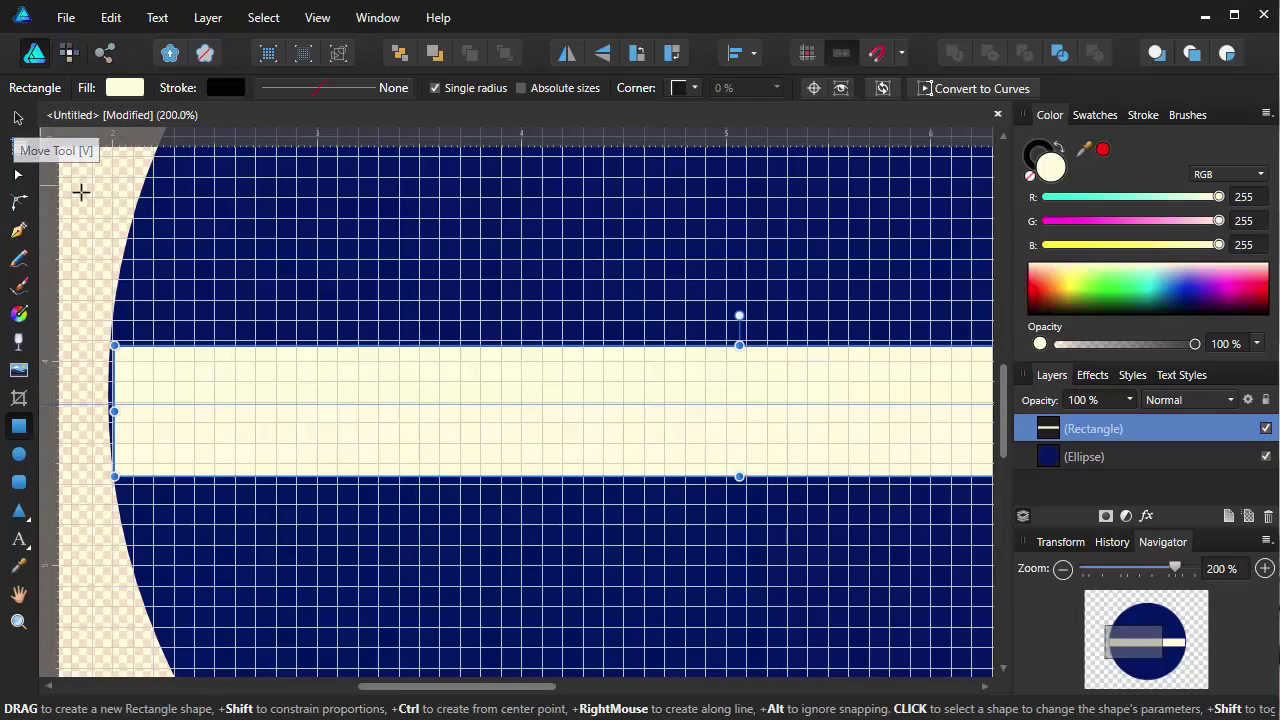
left_click(14, 121)
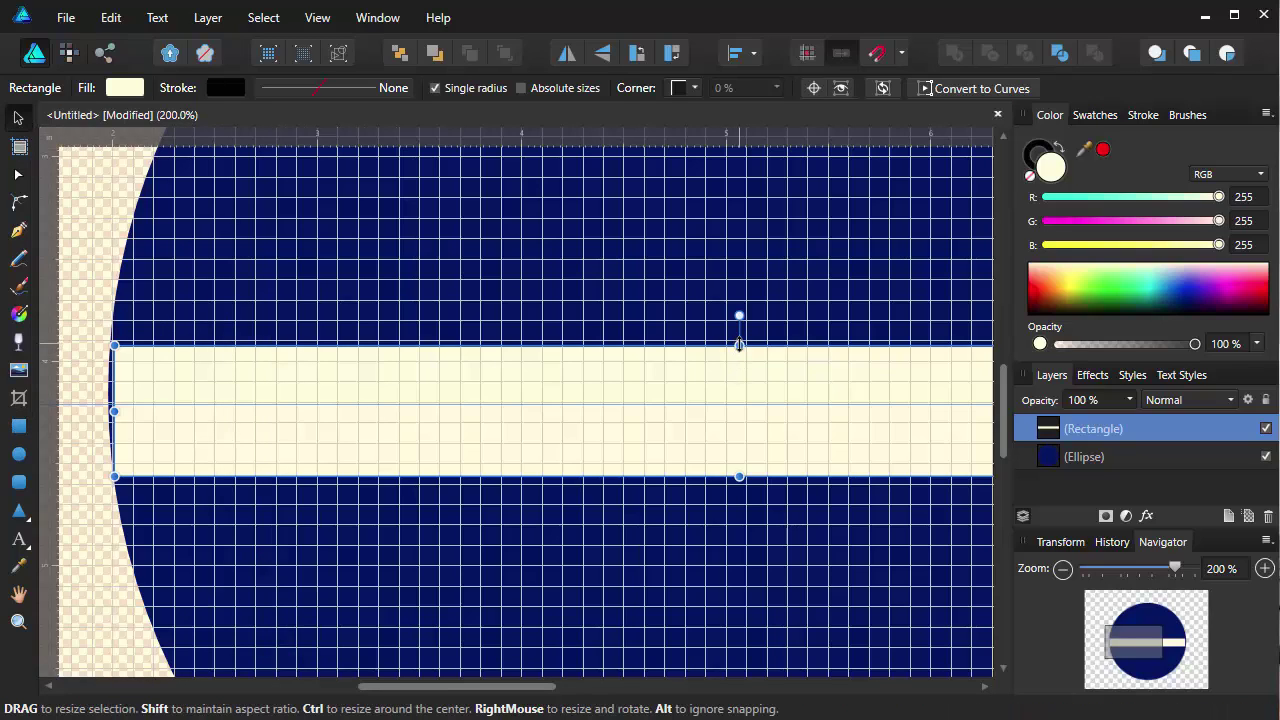
left_click_drag(739, 345, 739, 339)
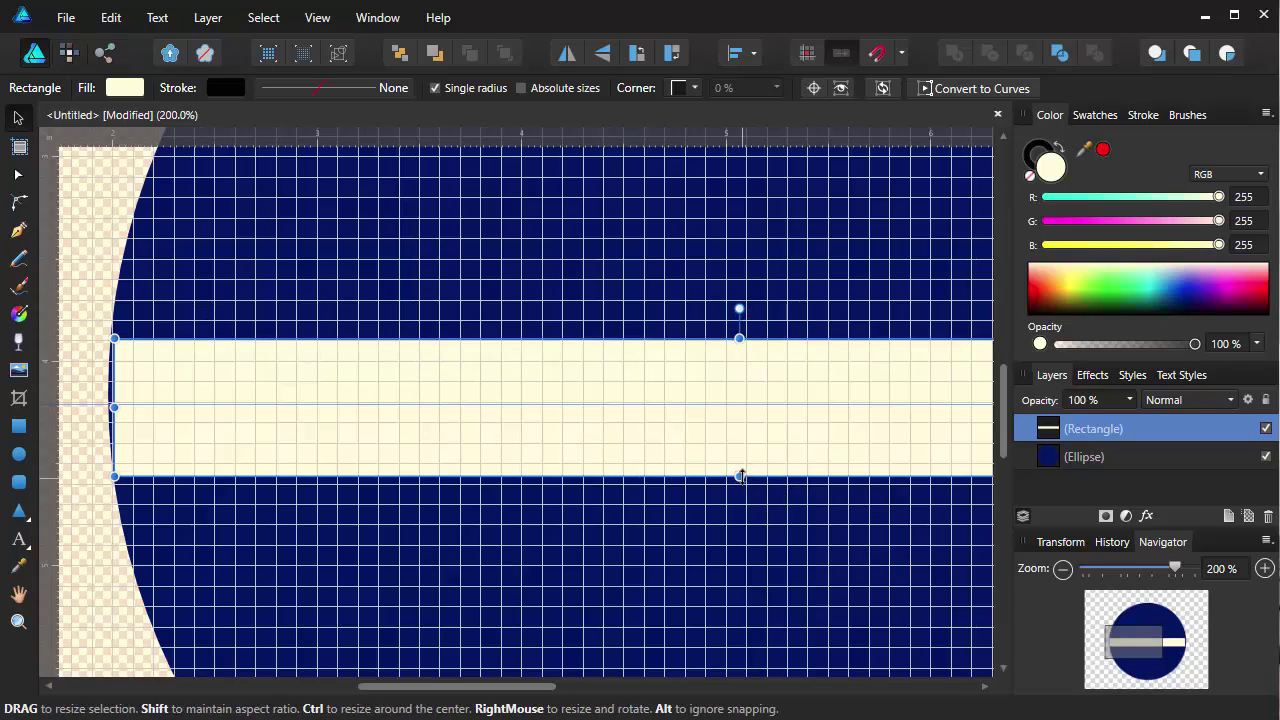
left_click_drag(738, 476, 739, 484)
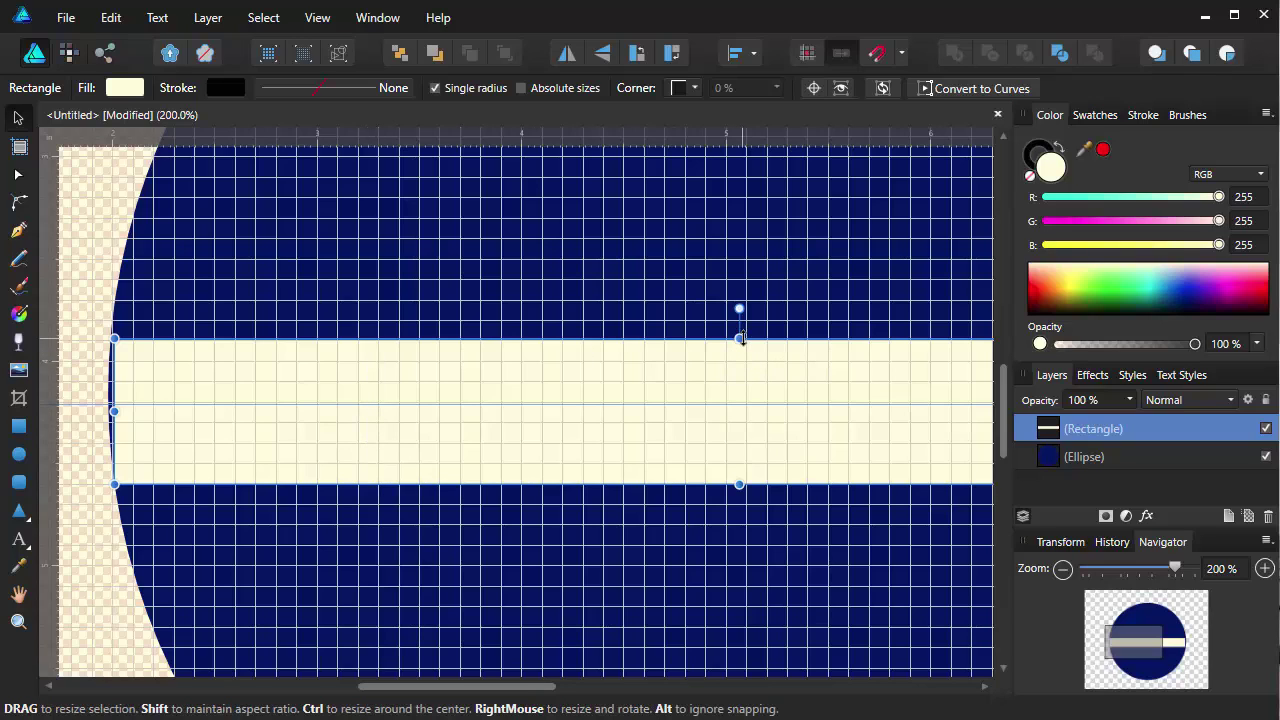
left_click_drag(740, 336, 740, 320)
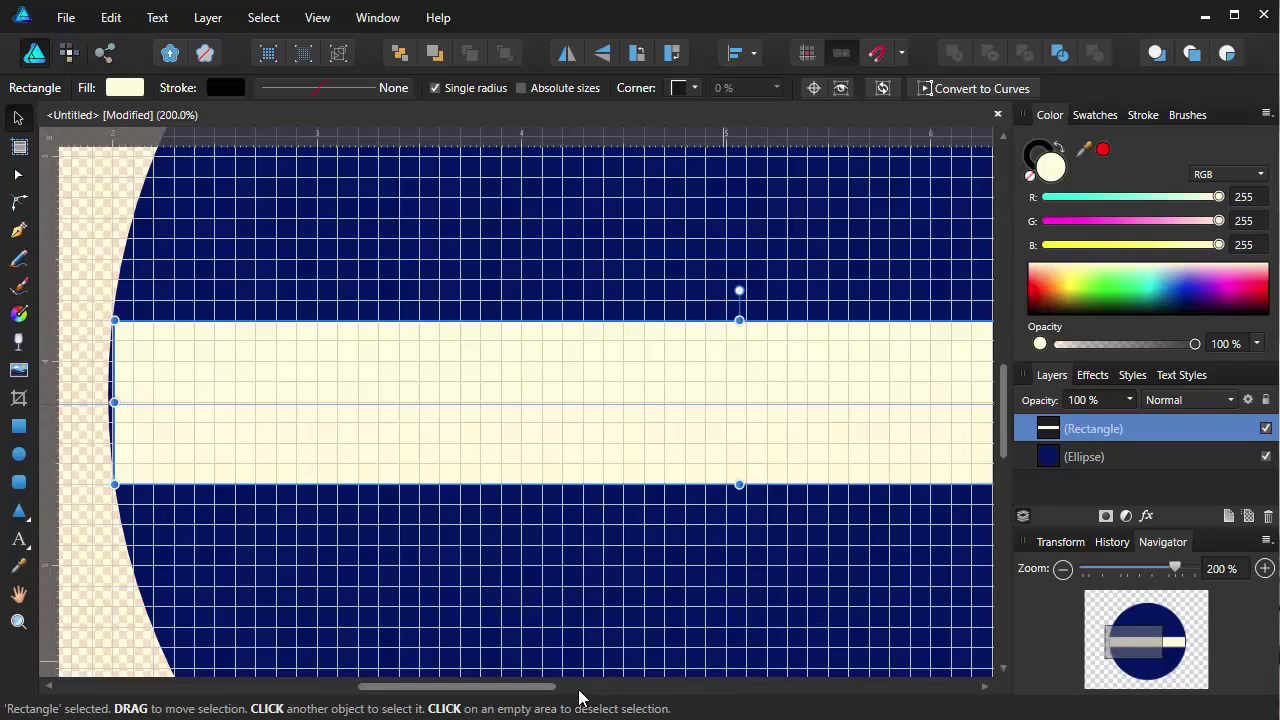
Step: Extend the rectangle's right end almost to the circle's edge, for a width of about 6.2 in
left_click_drag(543, 688, 708, 690)
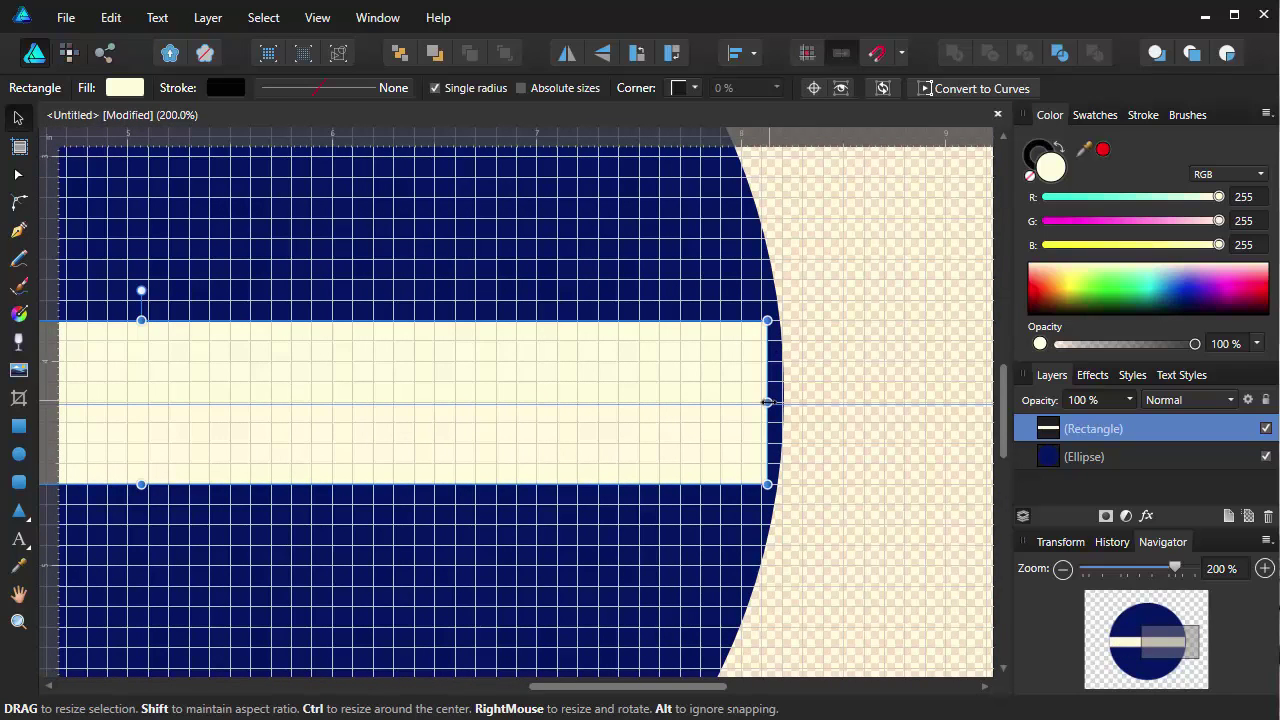
left_click_drag(766, 403, 778, 403)
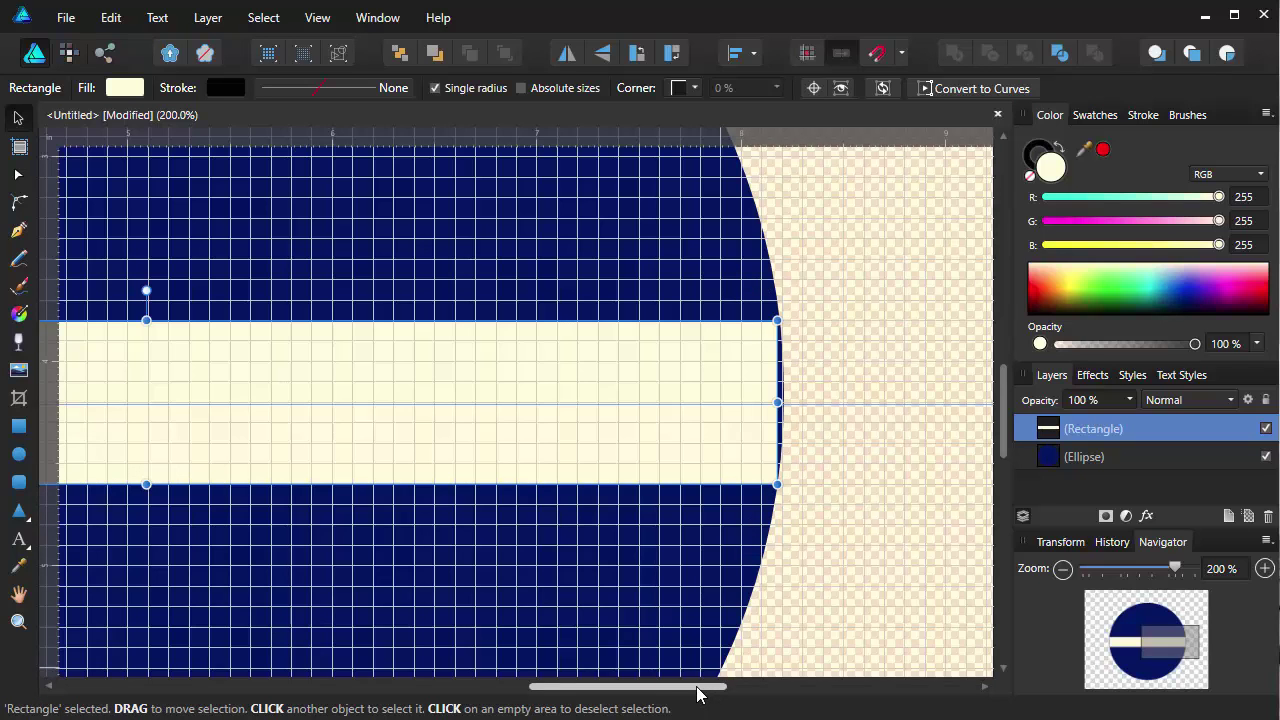
left_click_drag(697, 694, 545, 694)
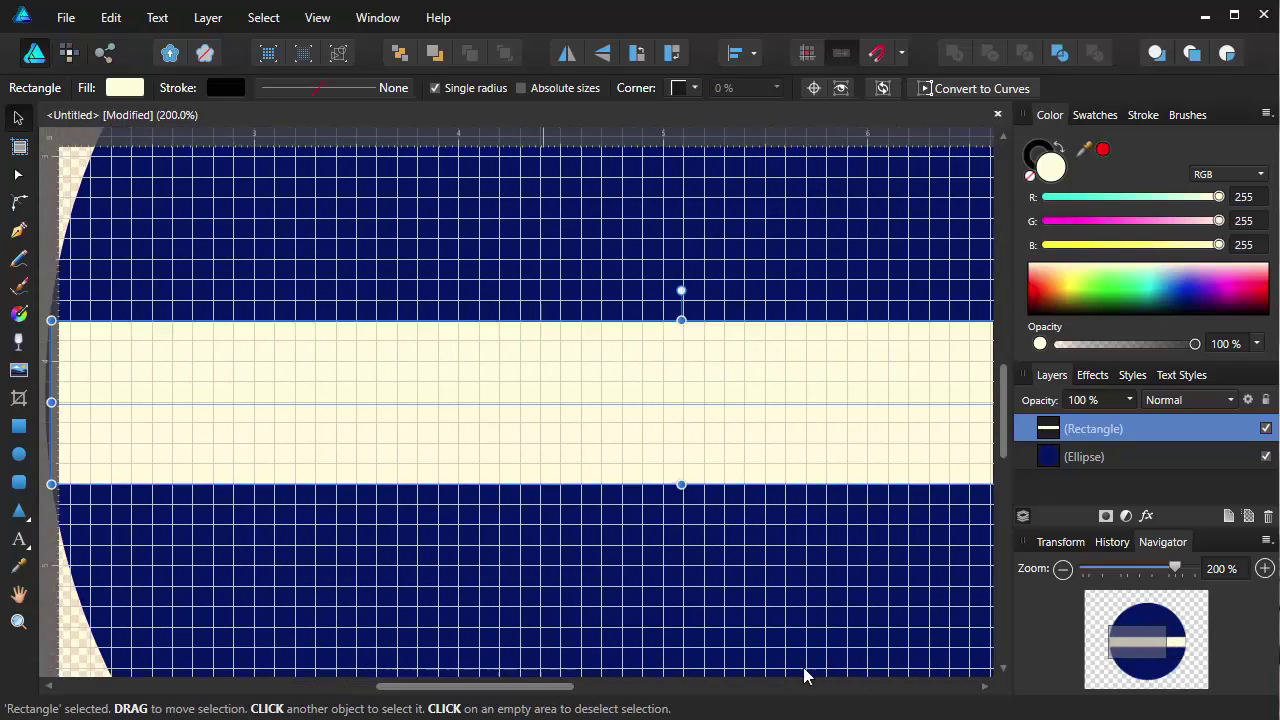
left_click_drag(1175, 568, 1153, 568)
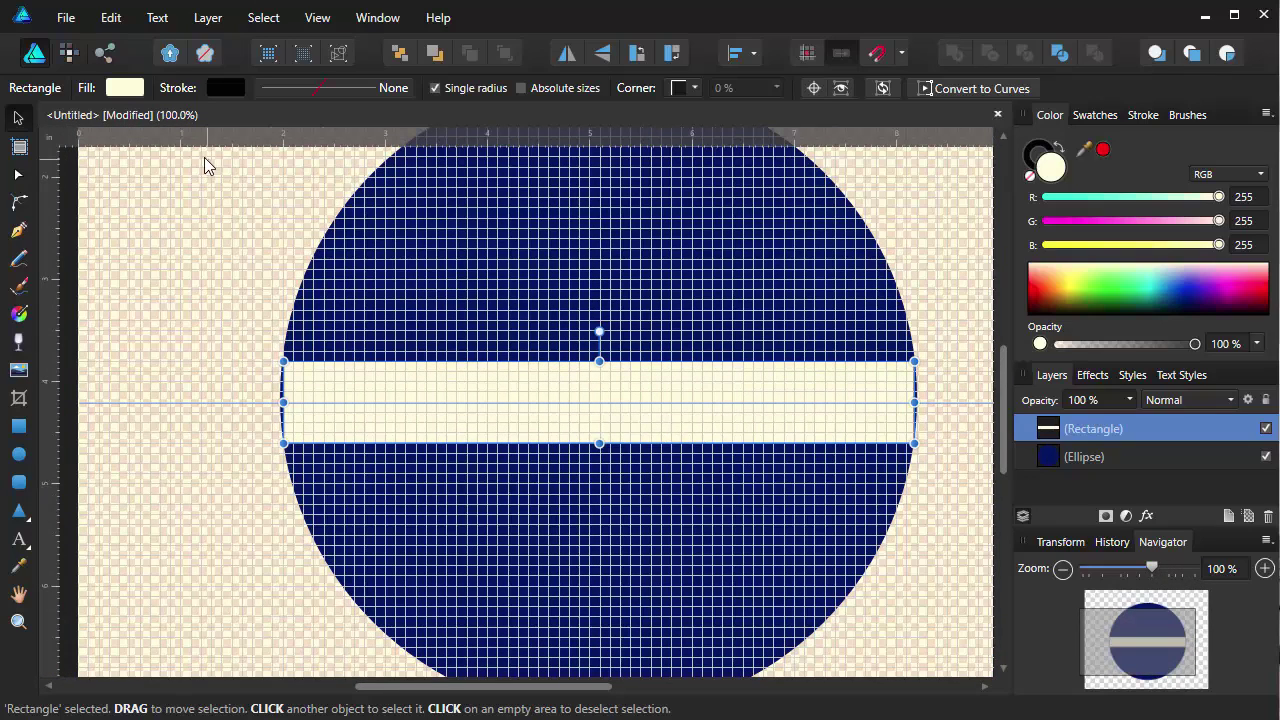
Step: Hide the grid and inspect where the rectangle's left end meets the circle's edge at 500% zoom
left_click(318, 20)
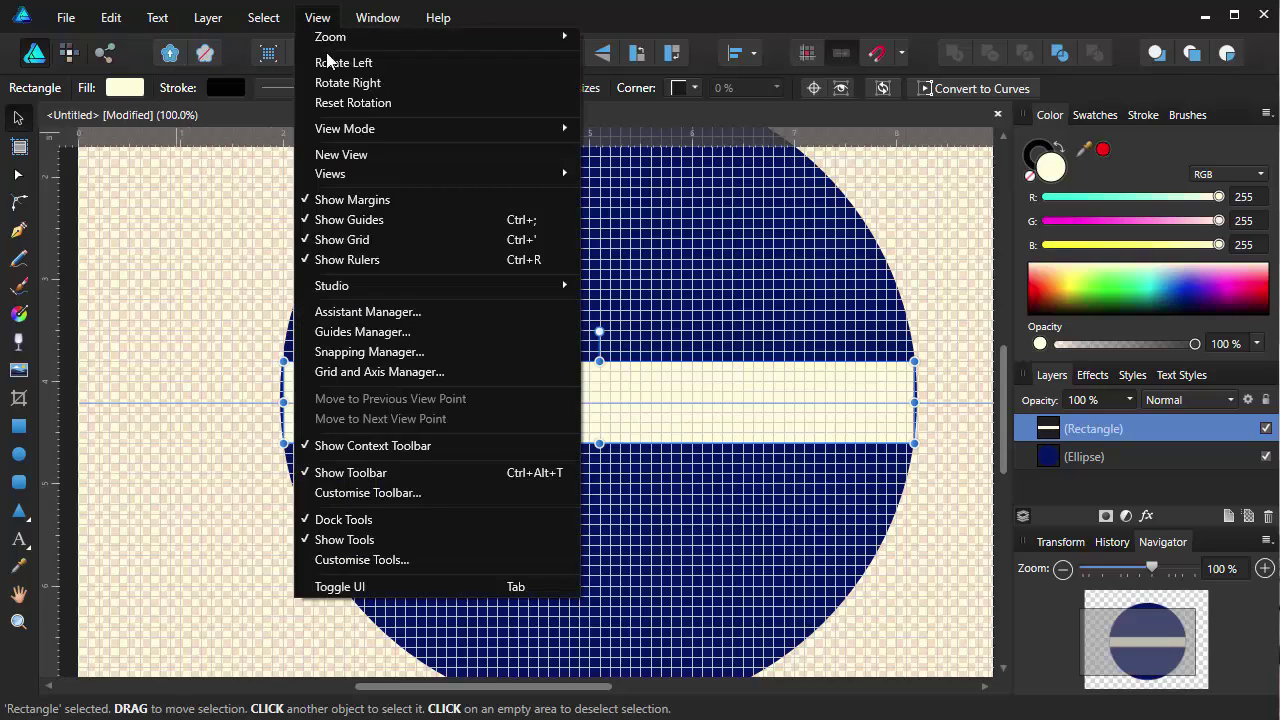
left_click(367, 241)
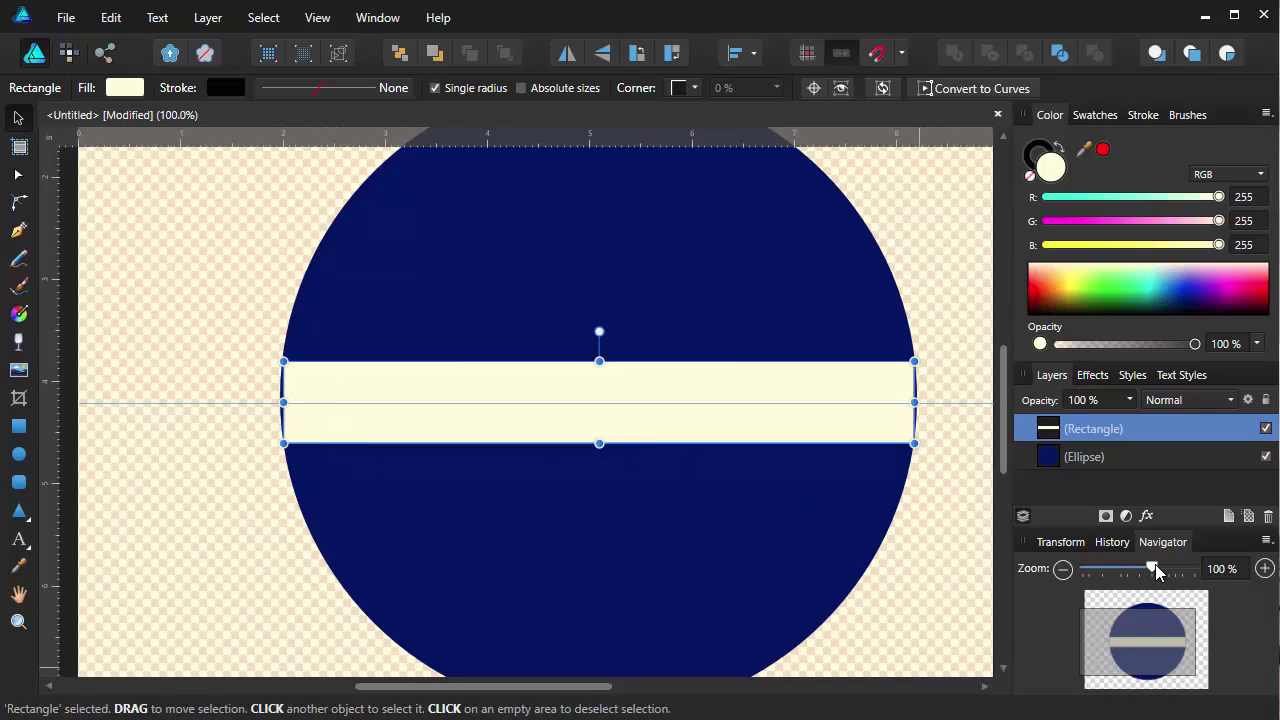
left_click_drag(1155, 570, 1183, 568)
left_click_drag(1148, 645, 1111, 646)
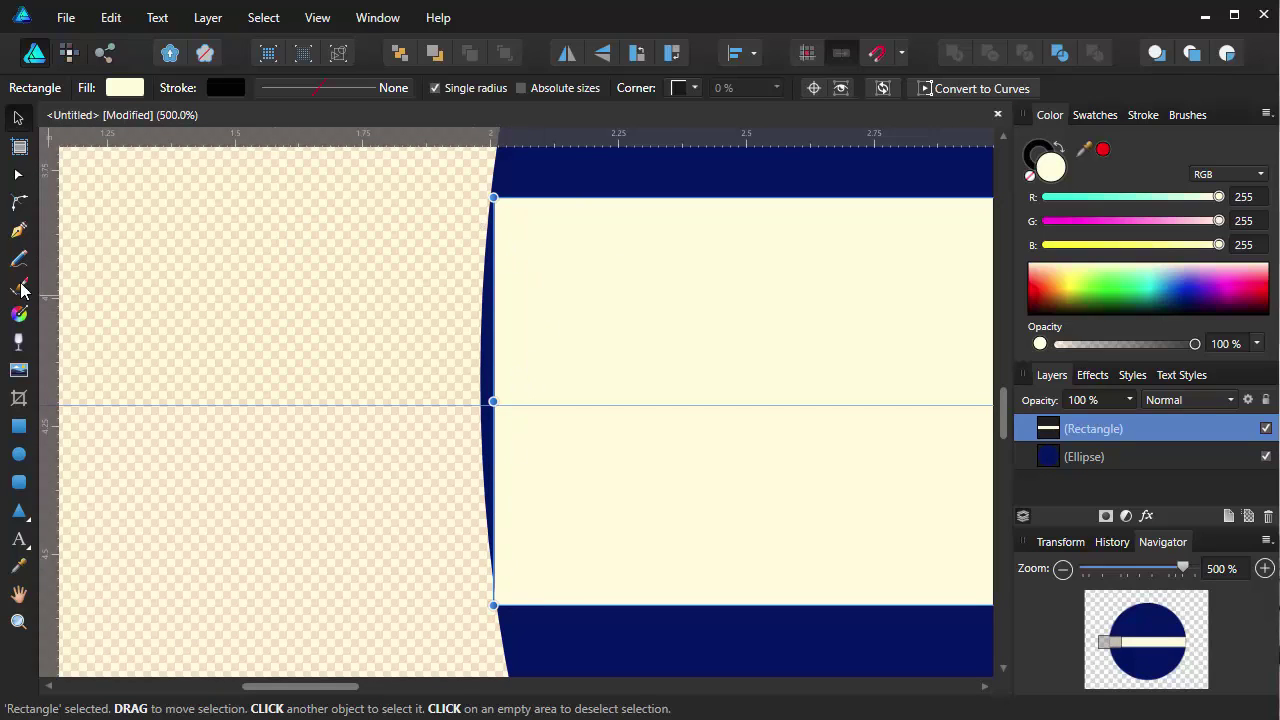
Step: Convert the white rectangle to curves and move its two left corner nodes onto the circle's edge
left_click(16, 178)
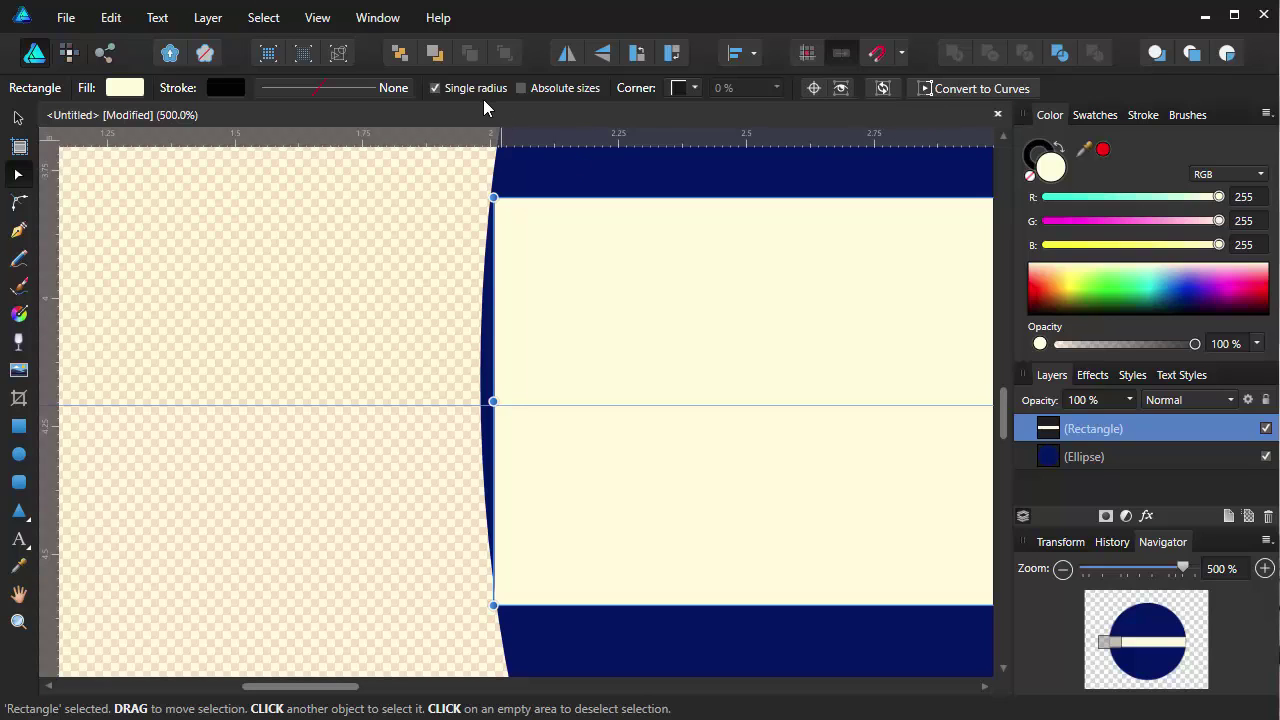
left_click(984, 89)
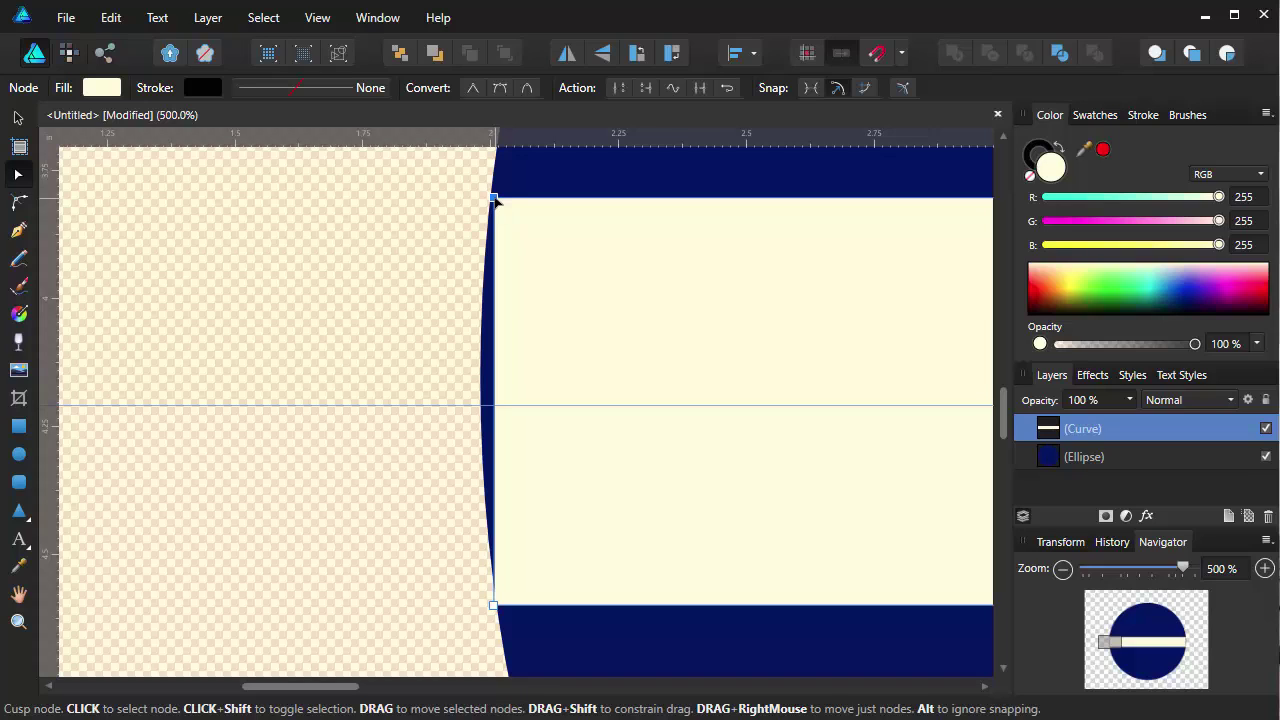
left_click_drag(495, 201, 490, 202)
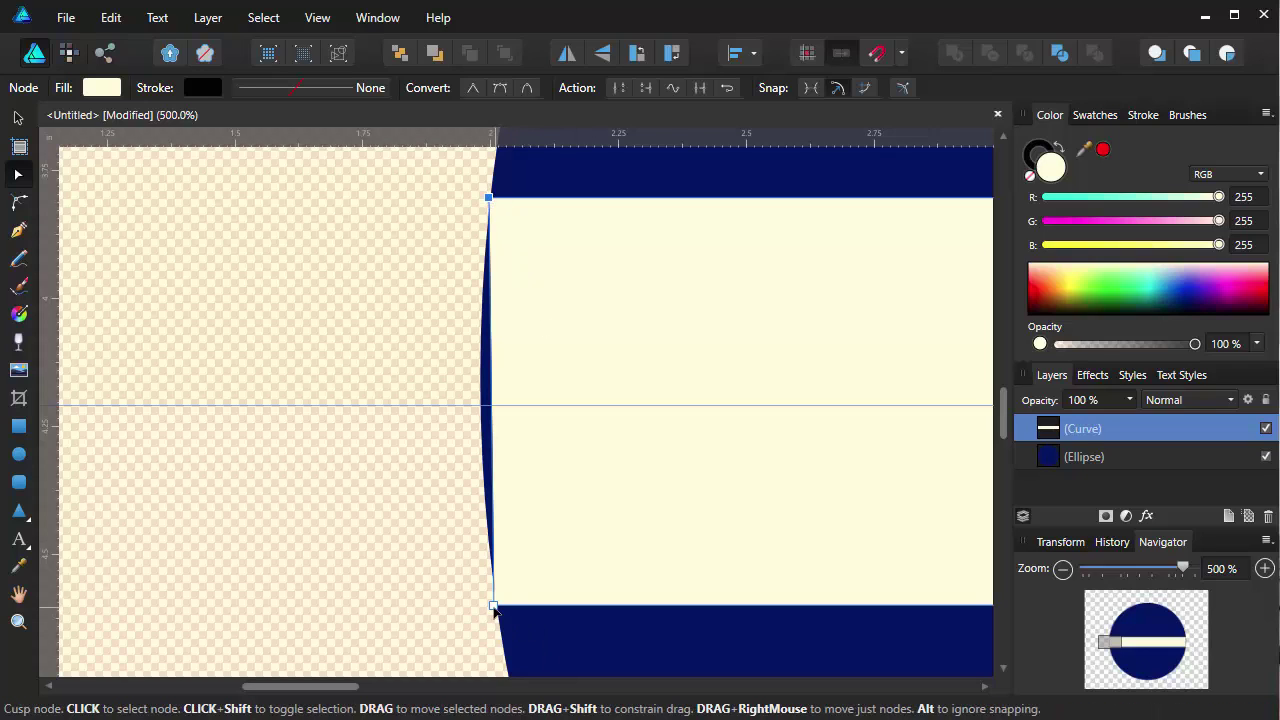
left_click_drag(493, 611, 498, 613)
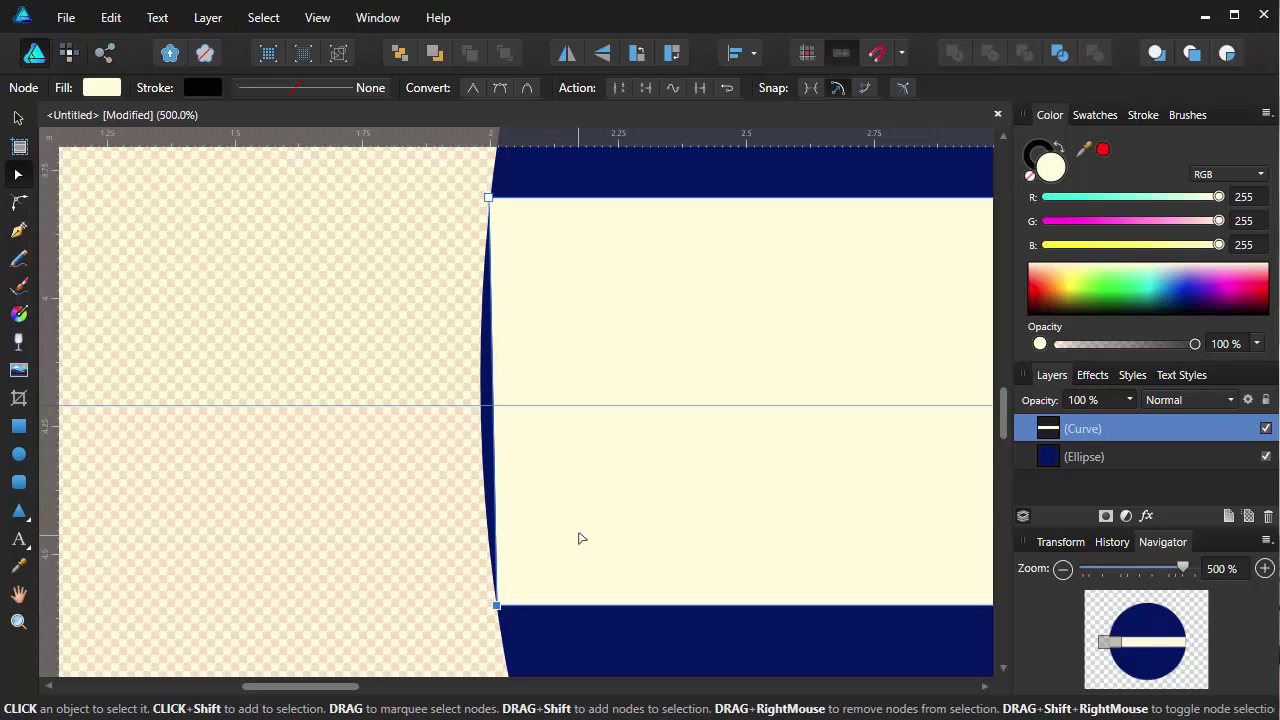
Step: Add three nodes along the bar's left end and shape that end to follow the circle's curved edge
left_click(492, 380)
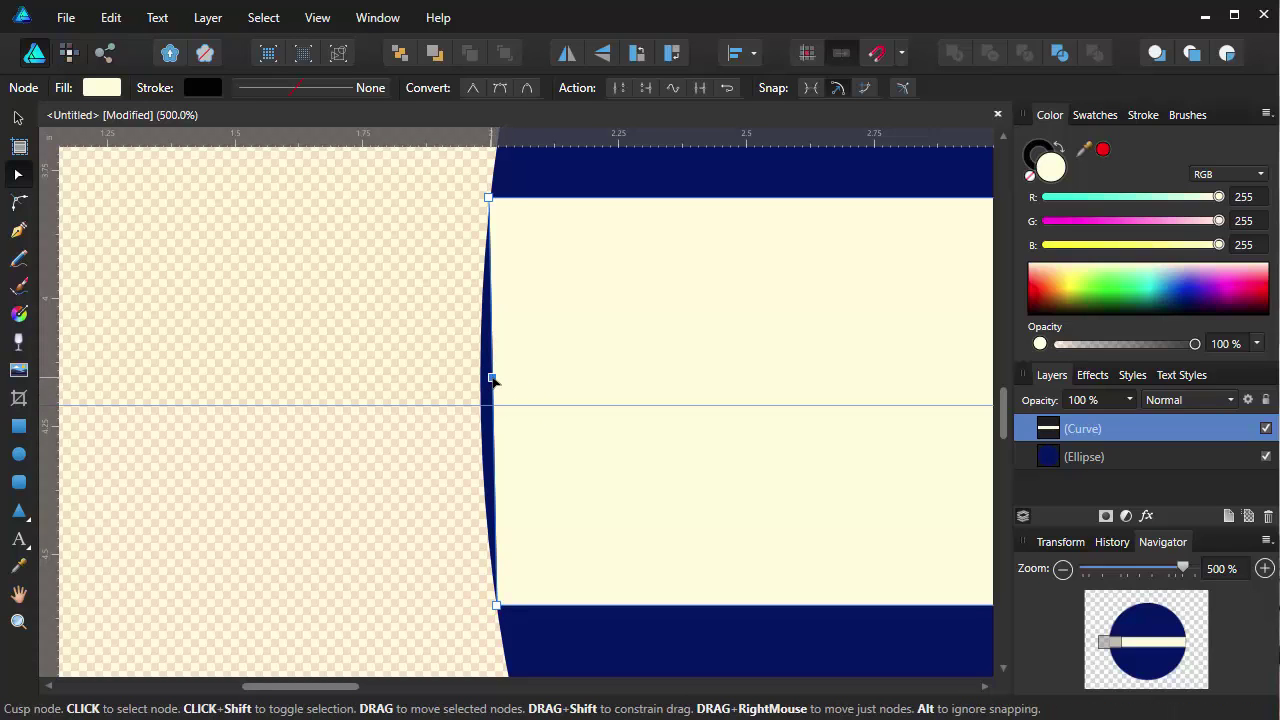
left_click_drag(492, 380, 480, 382)
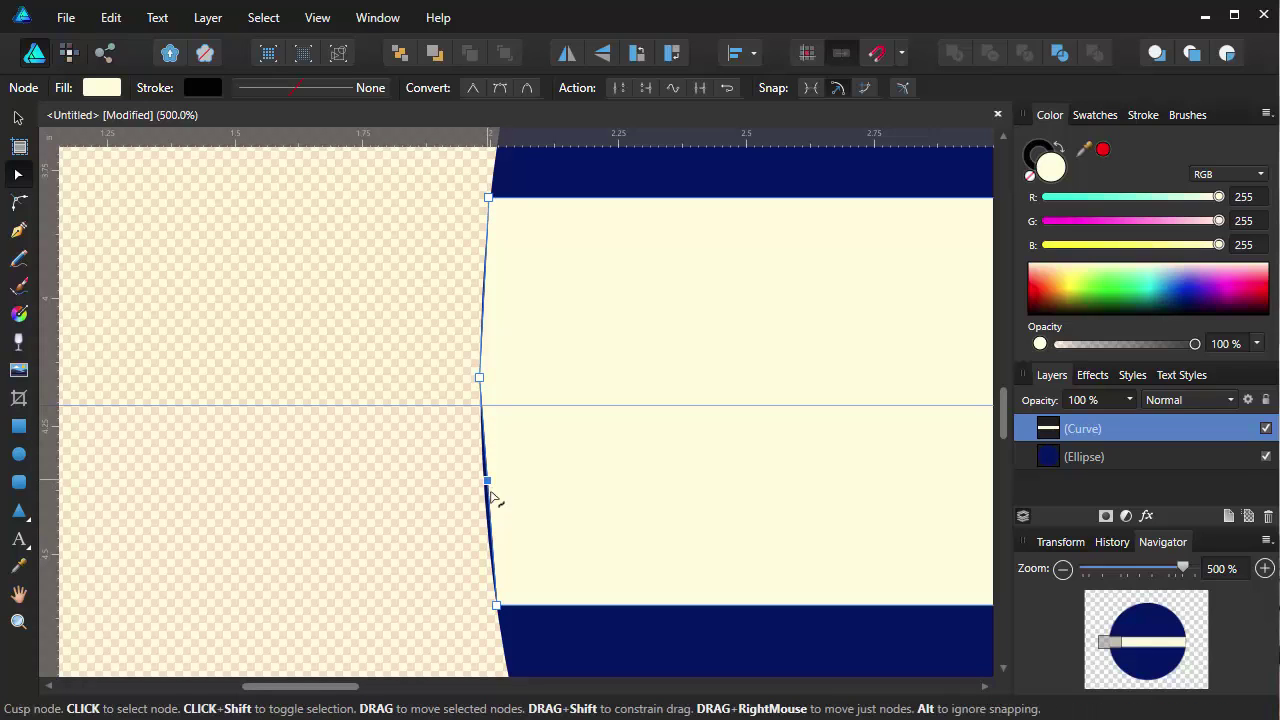
left_click(487, 482)
left_click_drag(488, 484, 484, 485)
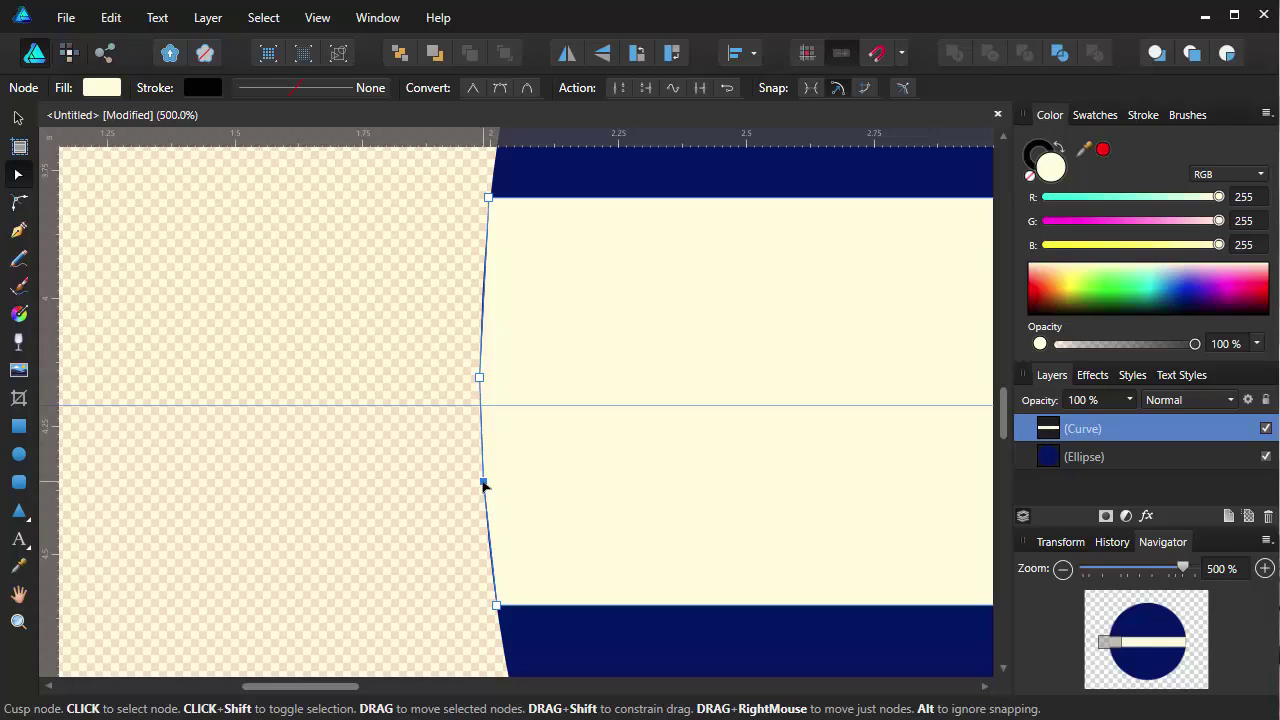
left_click(485, 272)
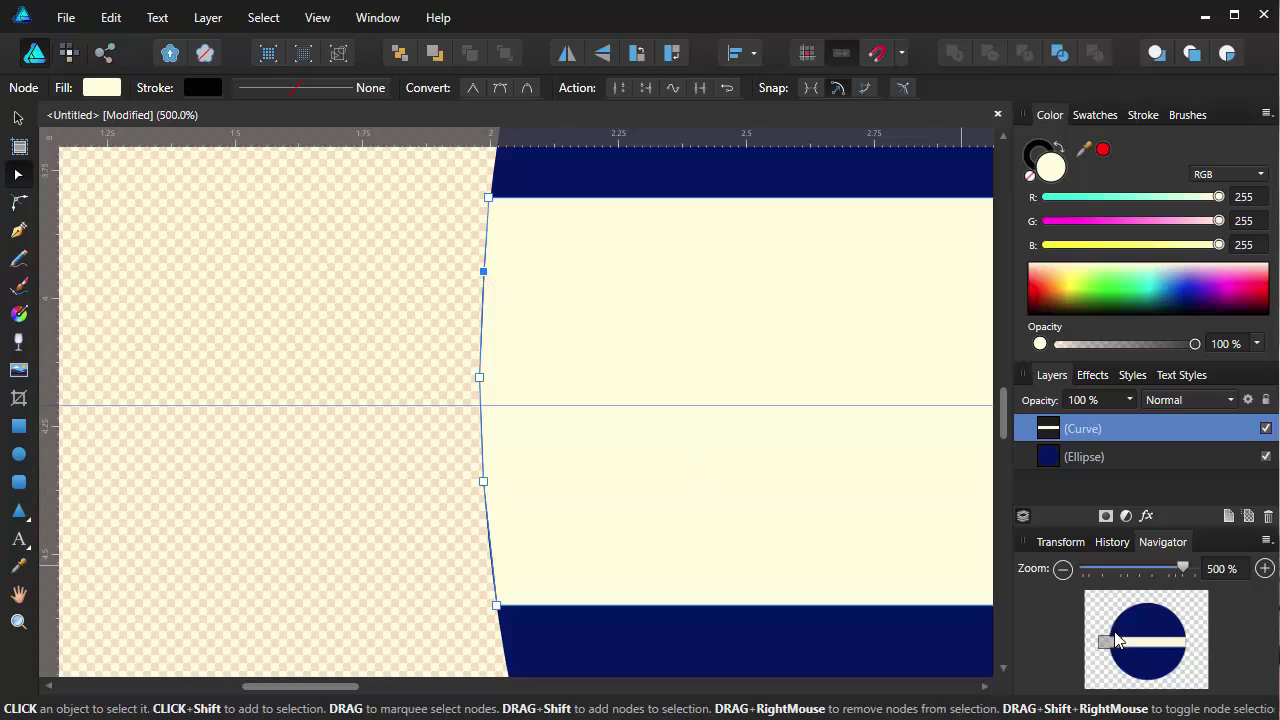
Step: Move the bar's upper-right corner onto the circle's edge and add three nodes that shape the right end to the circle
left_click_drag(1108, 645, 1180, 649)
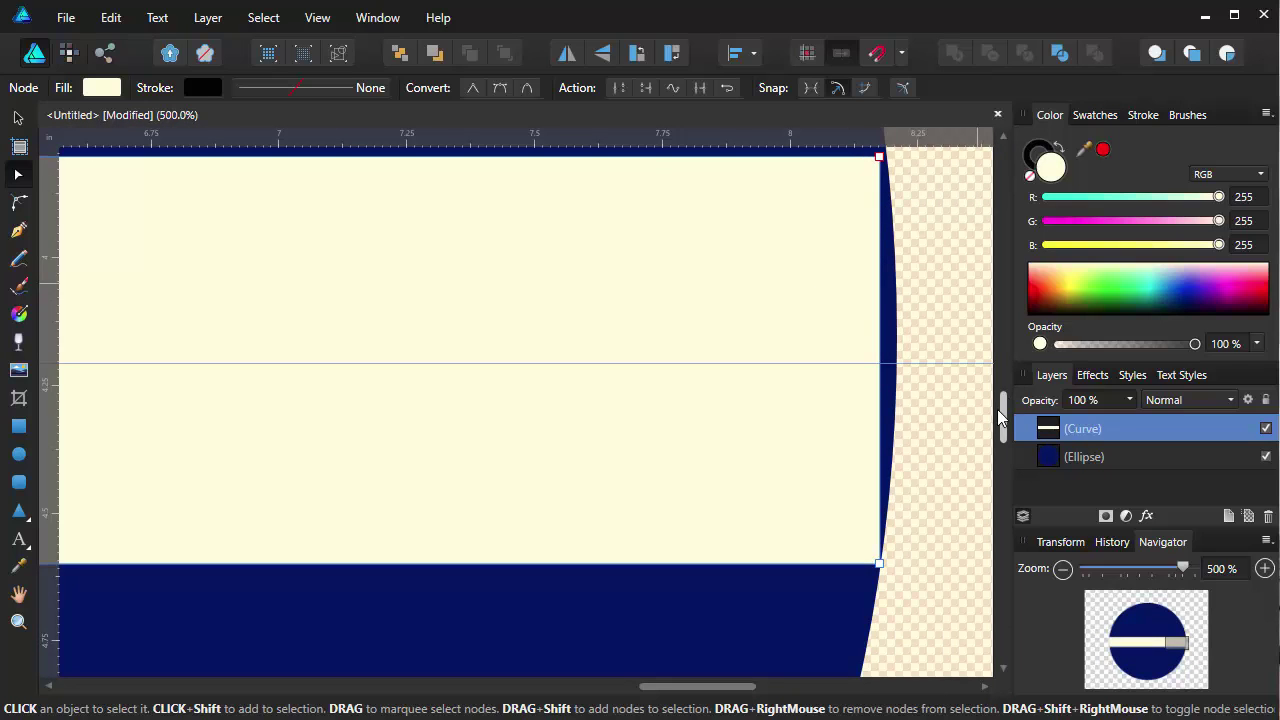
left_click_drag(1006, 418, 1003, 400)
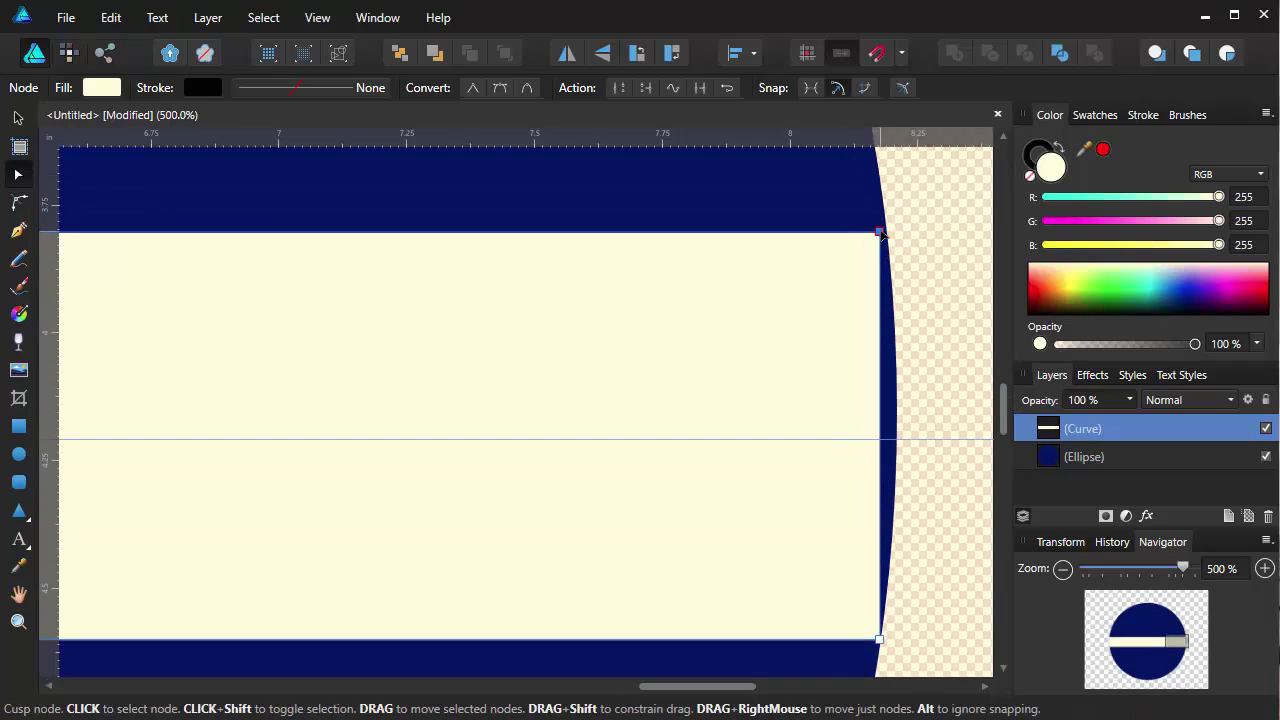
left_click_drag(882, 233, 887, 233)
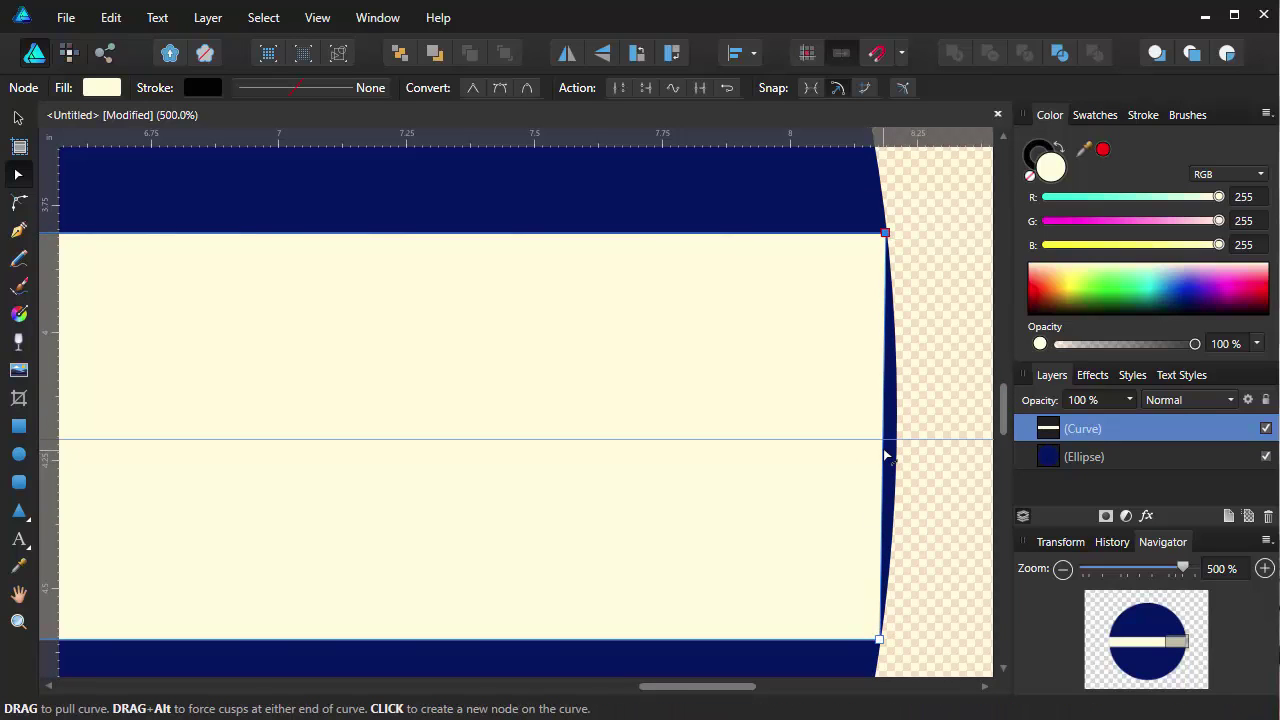
left_click(883, 441)
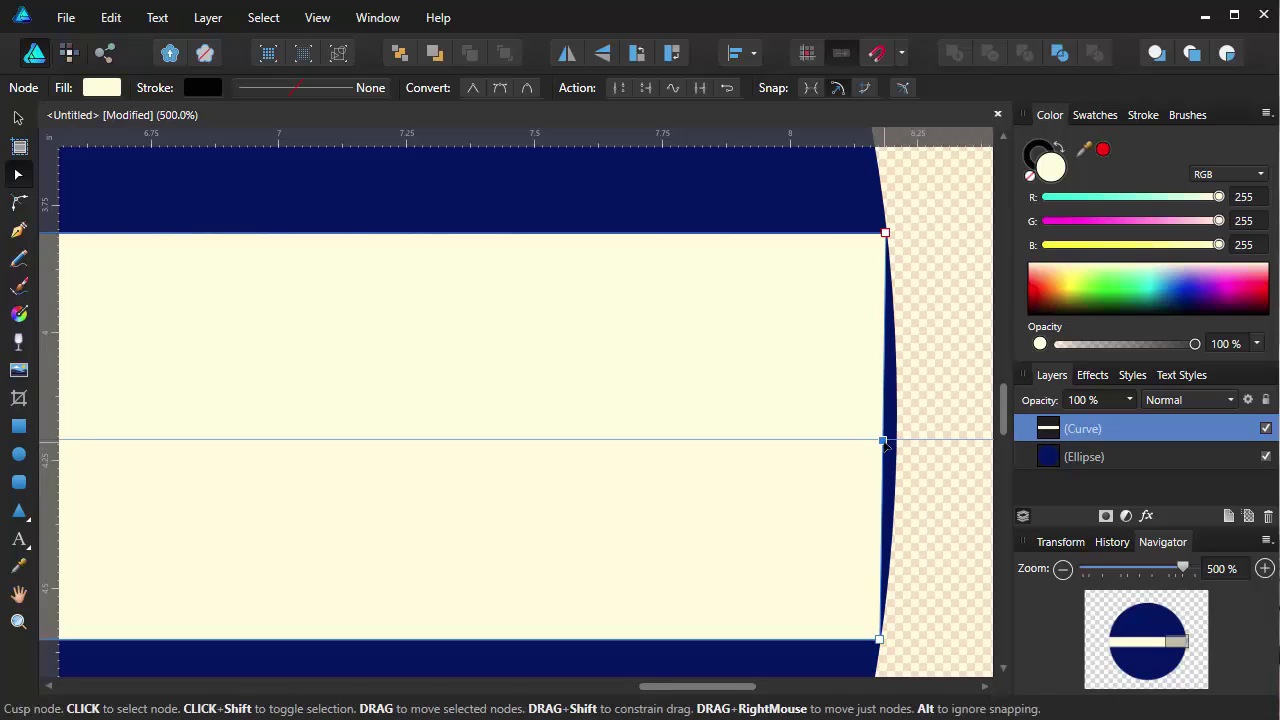
left_click_drag(882, 441, 896, 441)
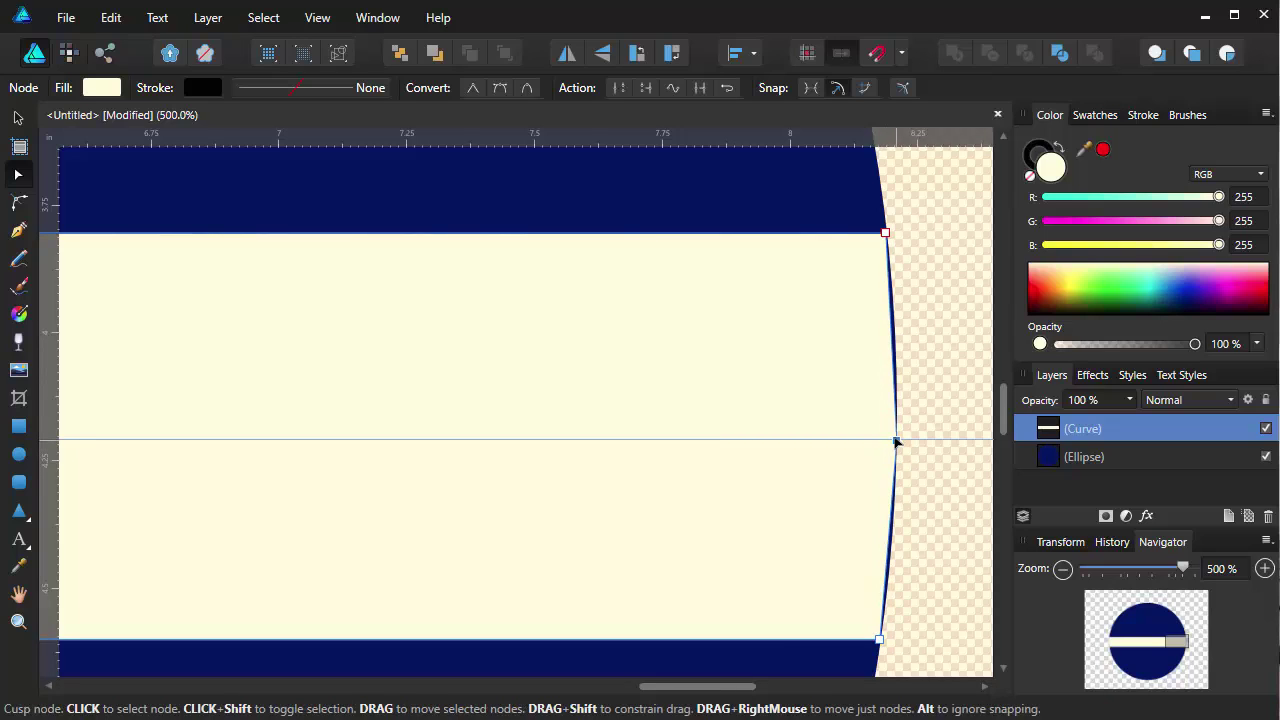
left_click(892, 333)
left_click_drag(892, 333, 895, 332)
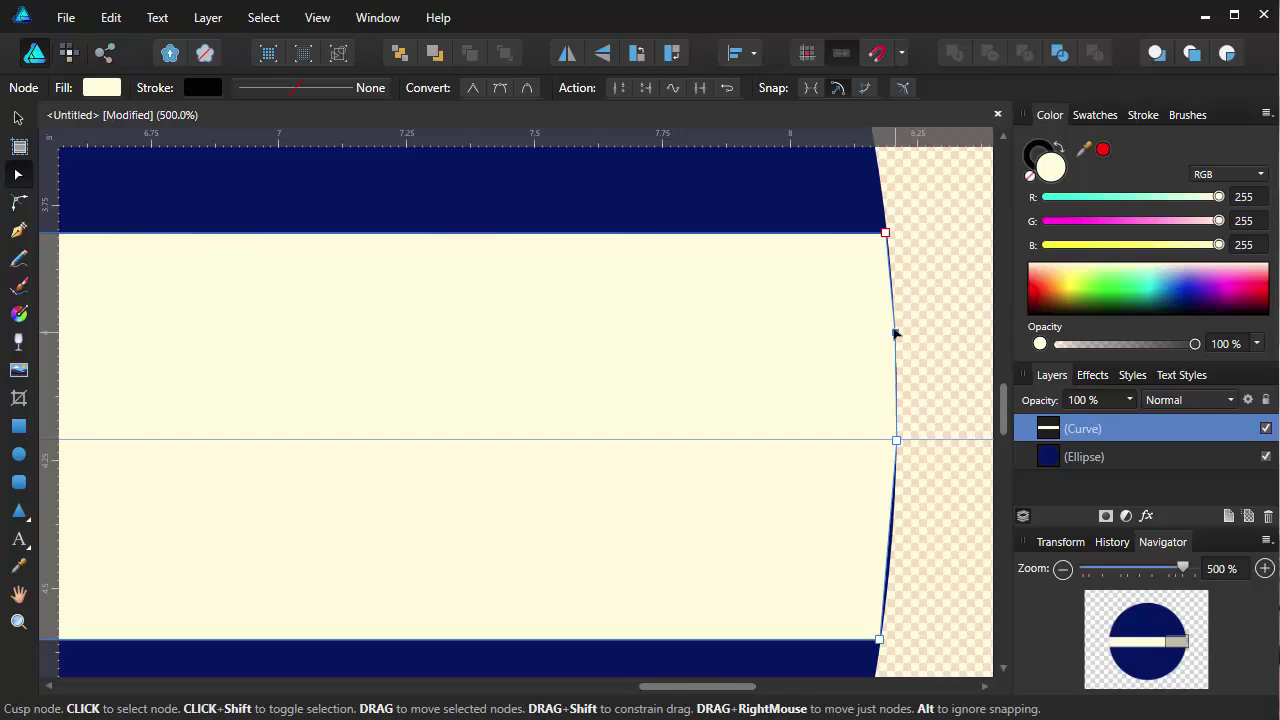
left_click(889, 554)
left_click_drag(889, 554, 891, 555)
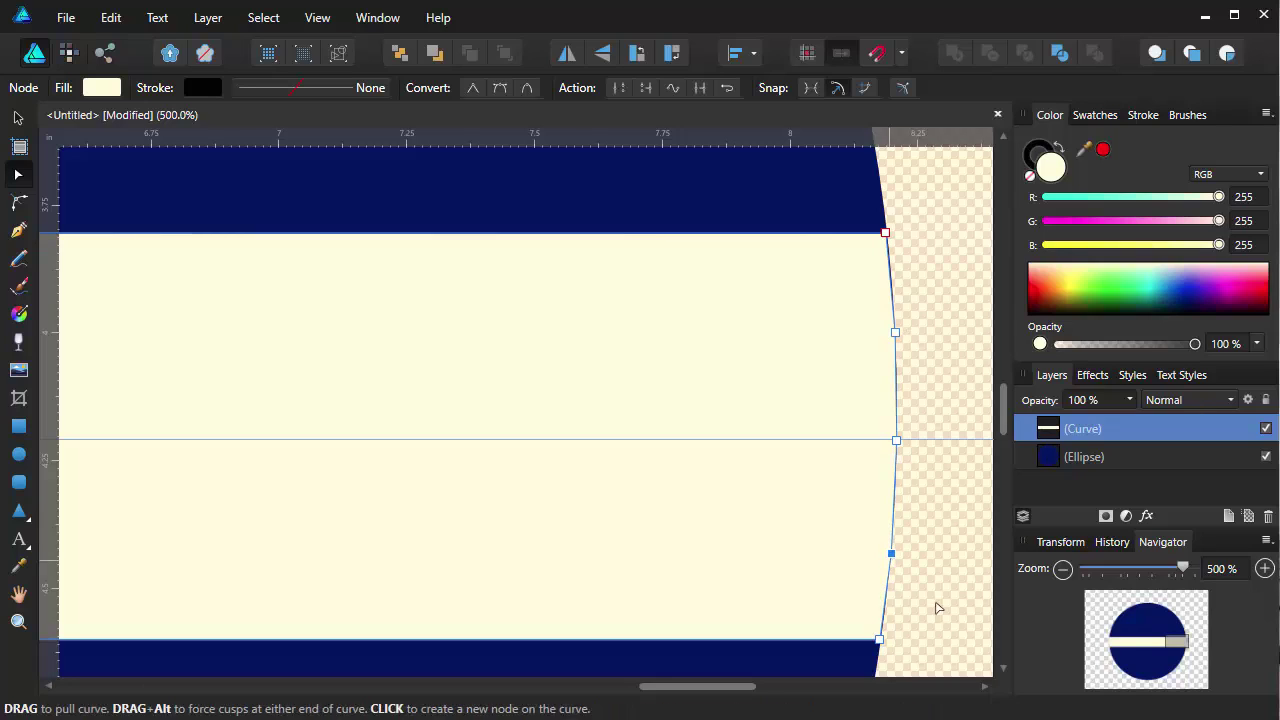
Step: Rotate the white bar about 45° clockwise so it runs diagonally across the circle
left_click_drag(1183, 575, 1127, 578)
left_click_drag(572, 690, 466, 689)
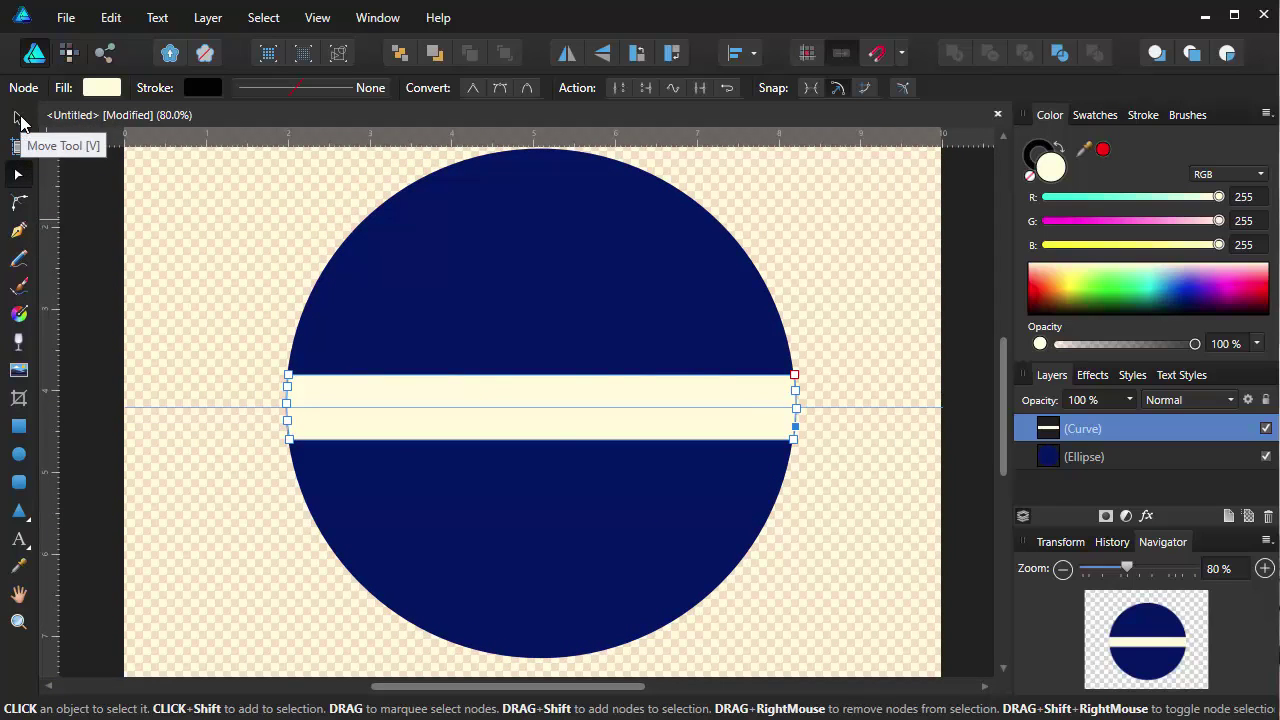
left_click(20, 120)
left_click(126, 329)
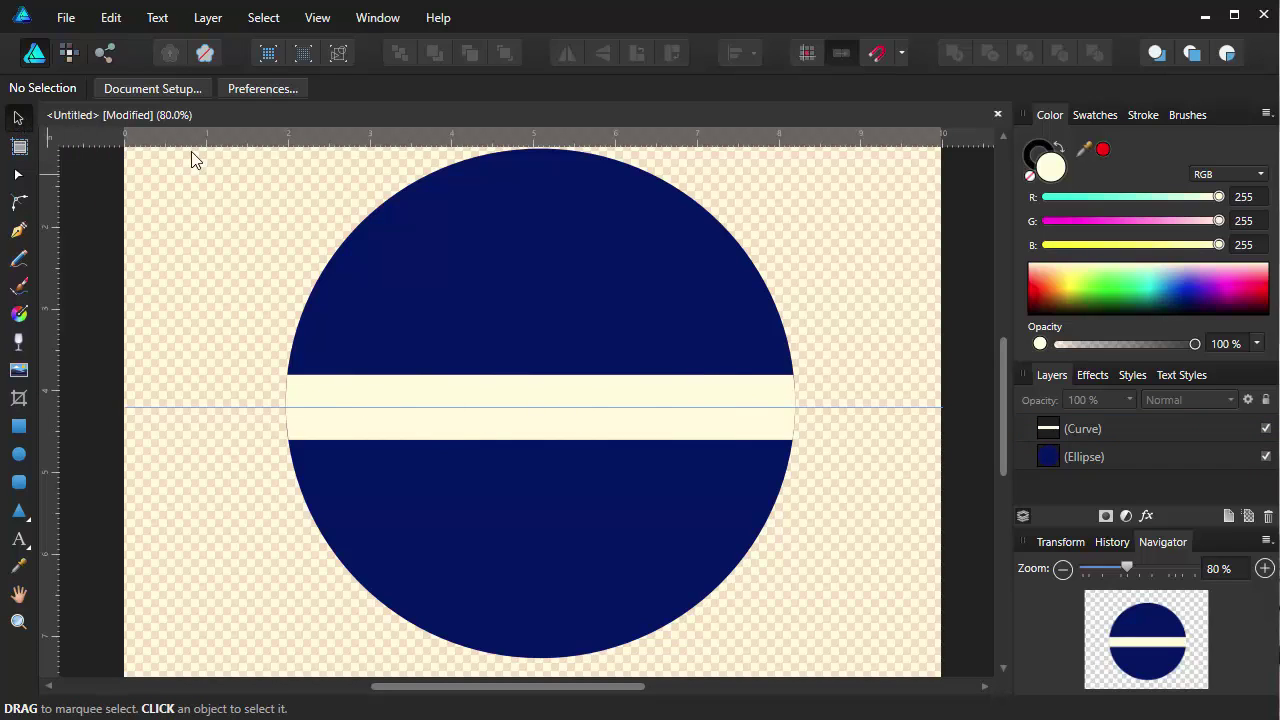
left_click(1183, 433)
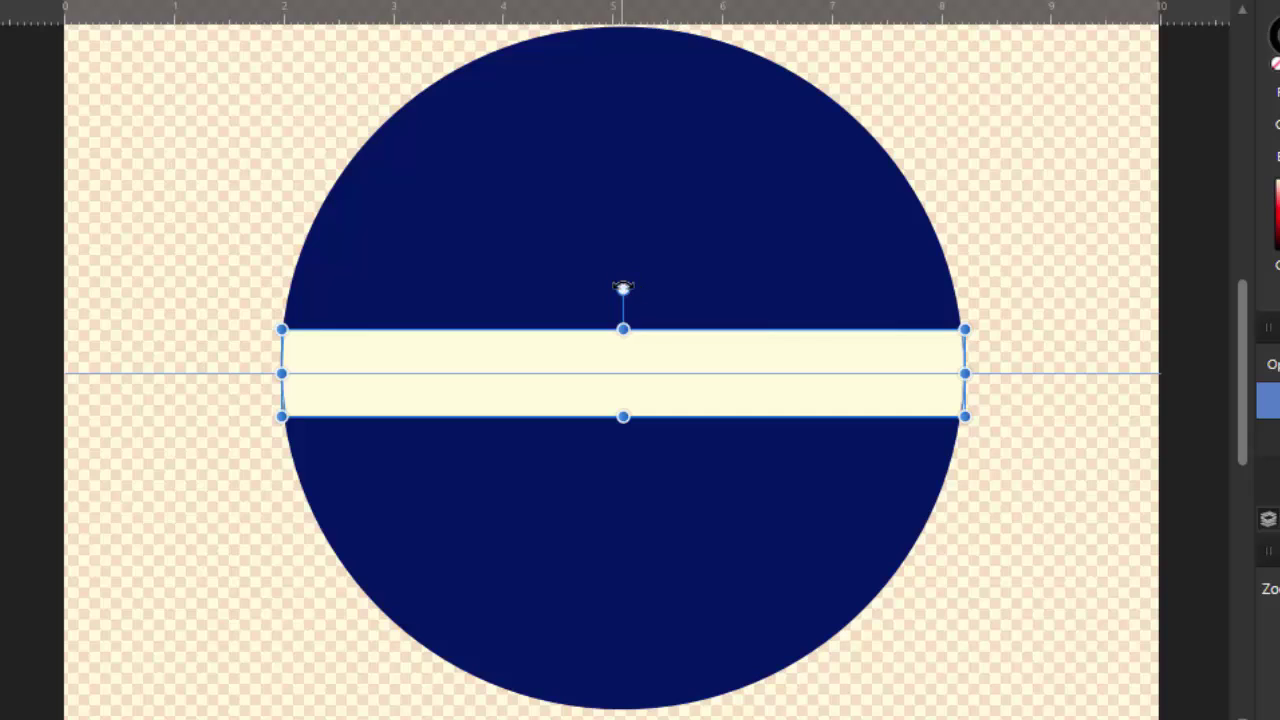
left_click_drag(623, 287, 674, 316)
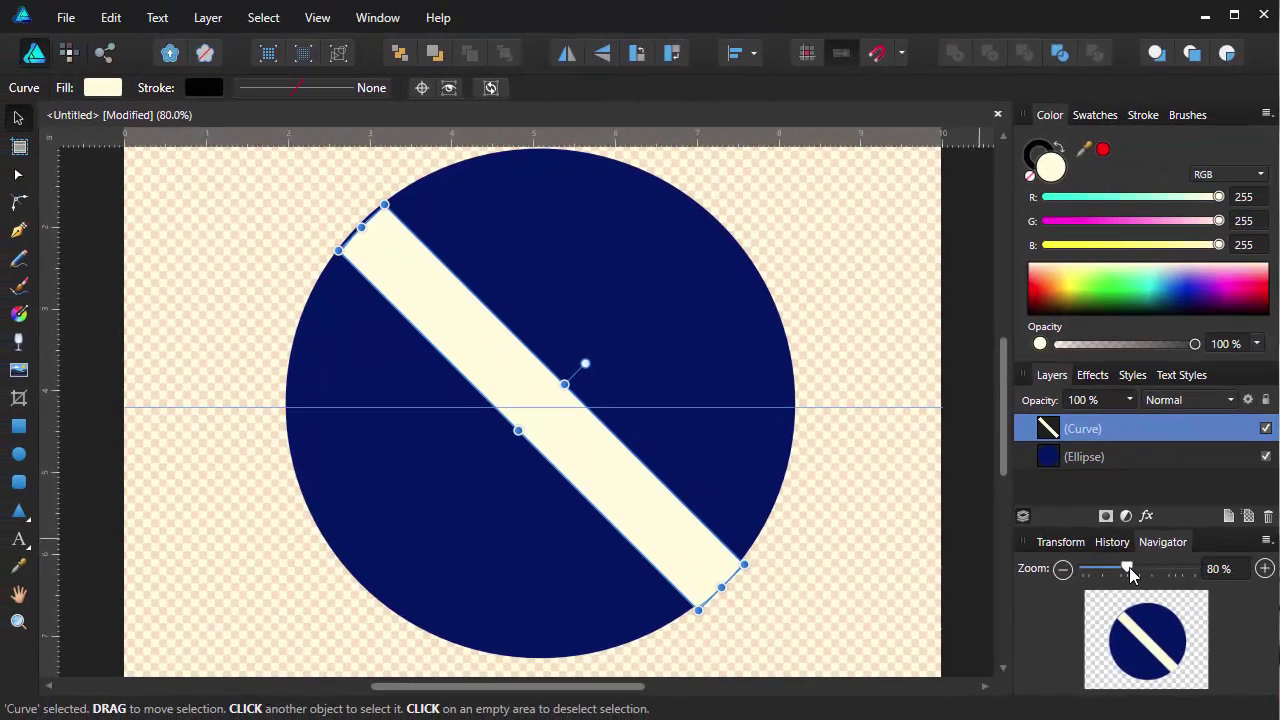
Step: Stretch the diagonal bar's upper-left end outward to the circle's edge
left_click_drag(1128, 570, 1152, 569)
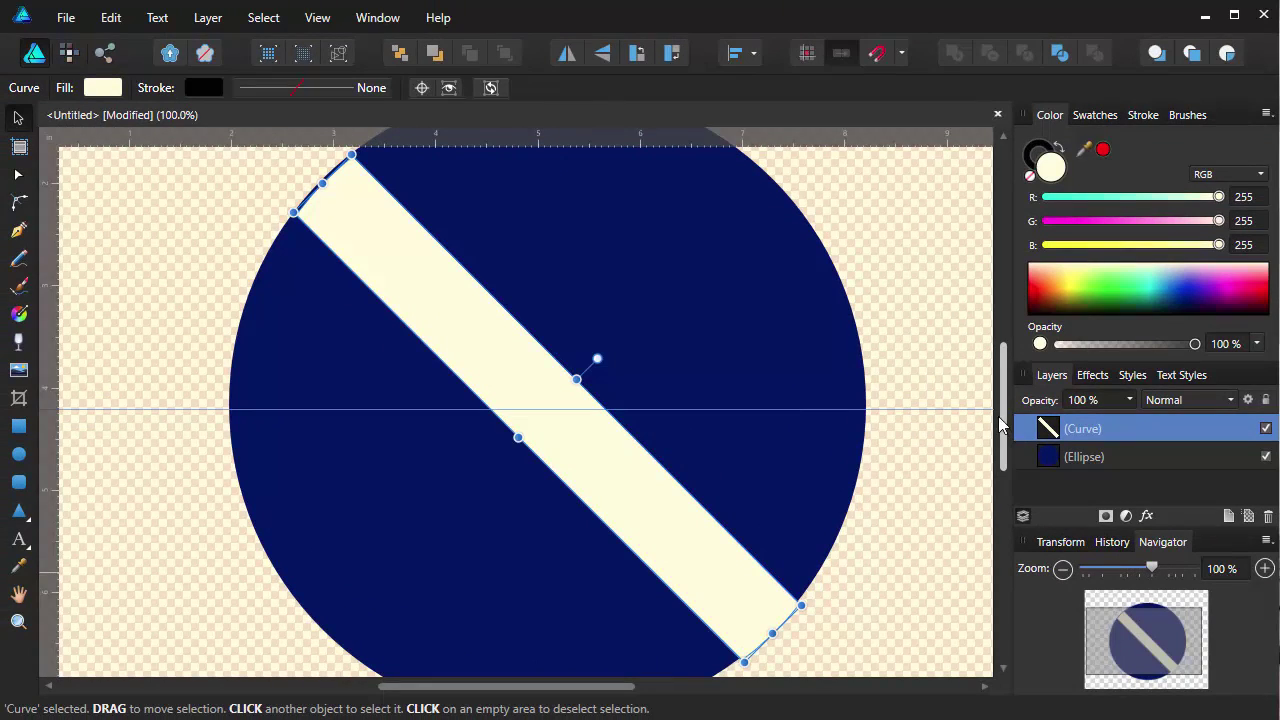
scroll(1005, 440, "up", 3)
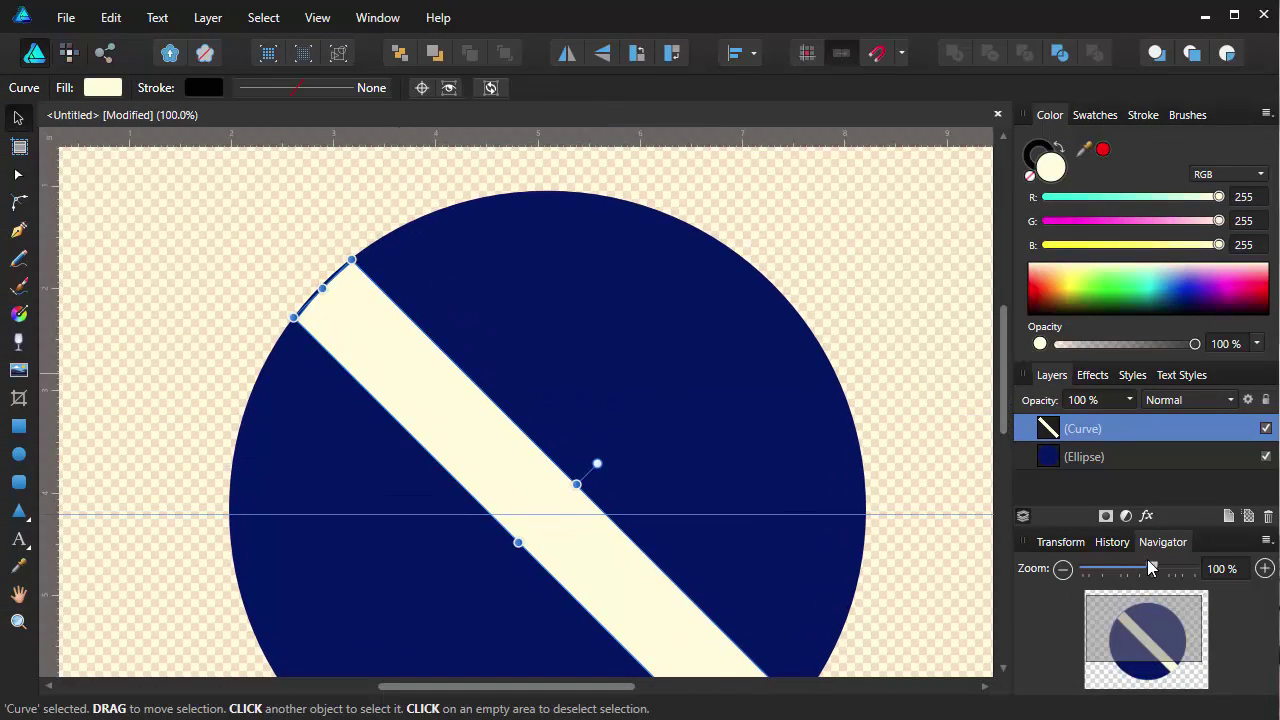
mouse_move(1155, 567)
left_mouse_down()
mouse_move(1190, 567)
mouse_move(1176, 567)
left_mouse_up()
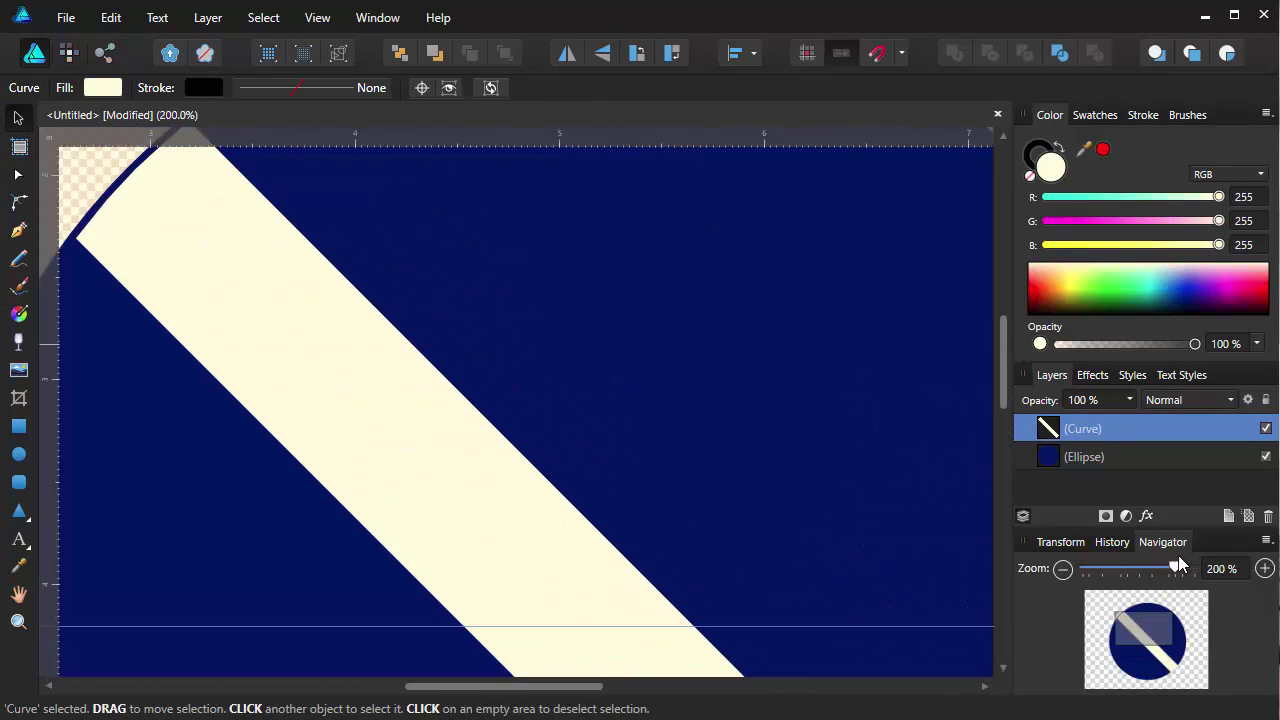
left_click_drag(1138, 626, 1112, 606)
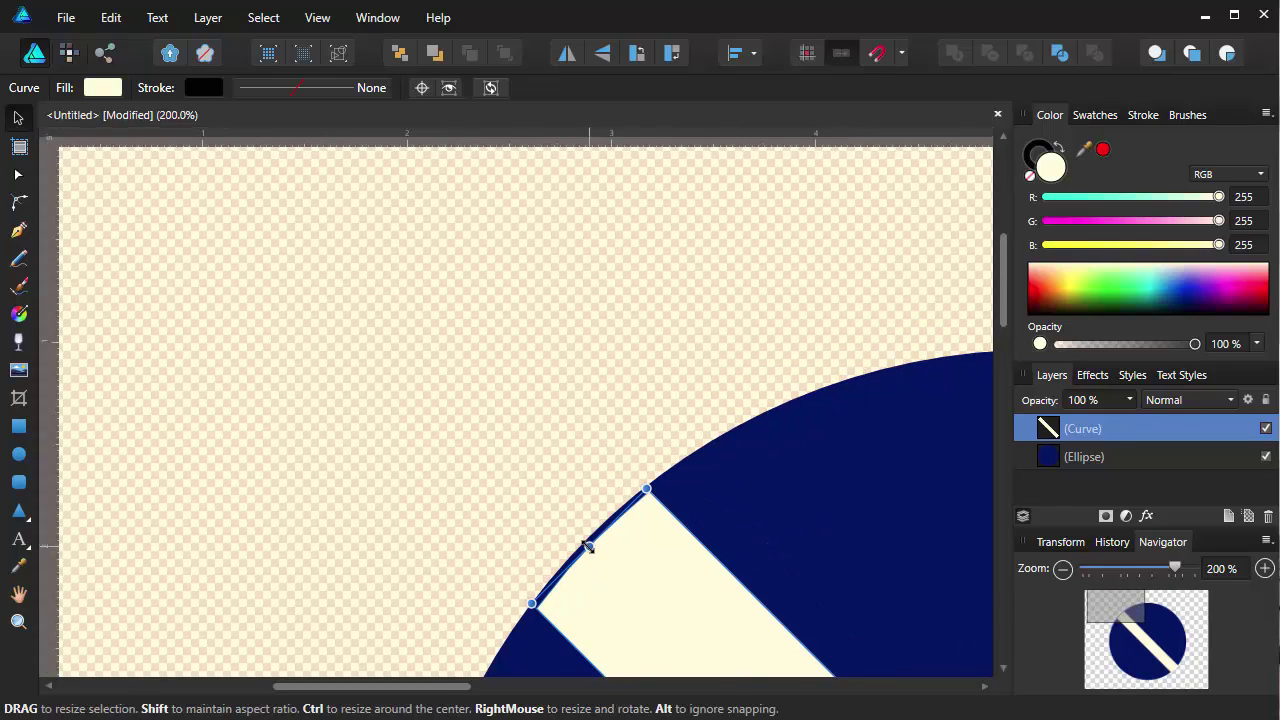
left_click_drag(588, 545, 585, 542)
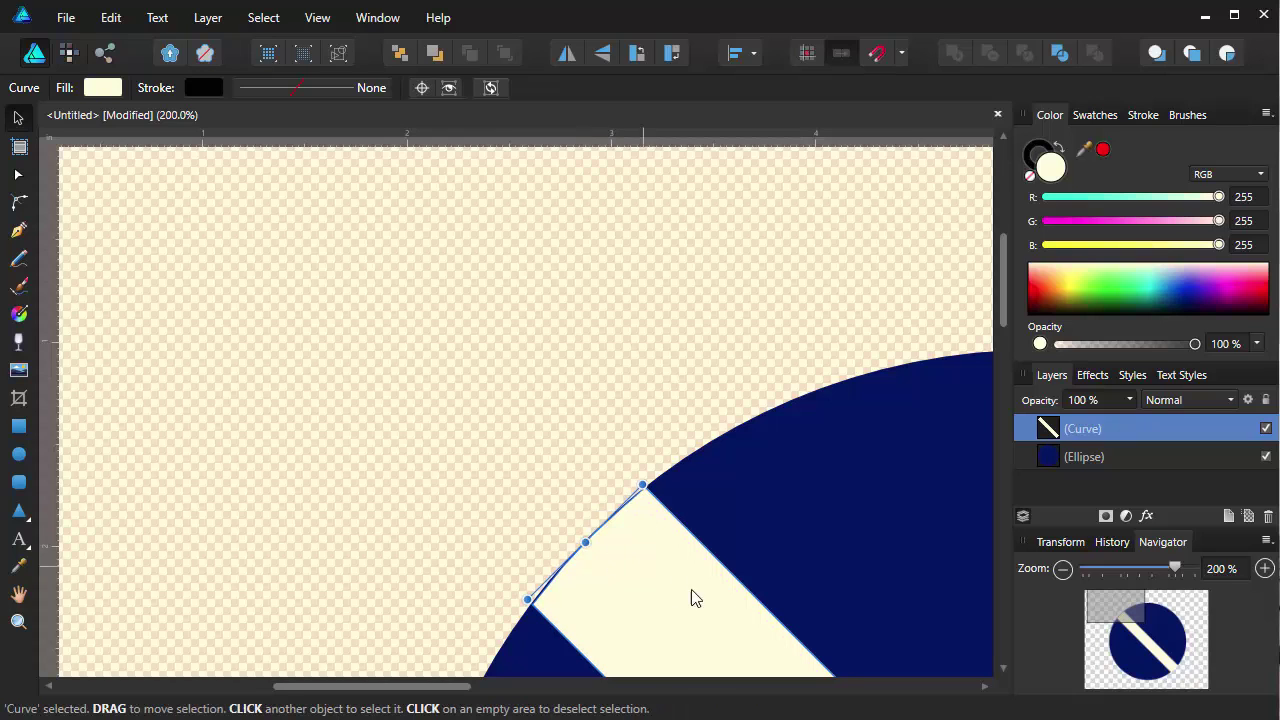
Step: Pull the diagonal bar's lower-right end in to the circle's edge and deselect the bar
left_click_drag(1120, 612, 1178, 676)
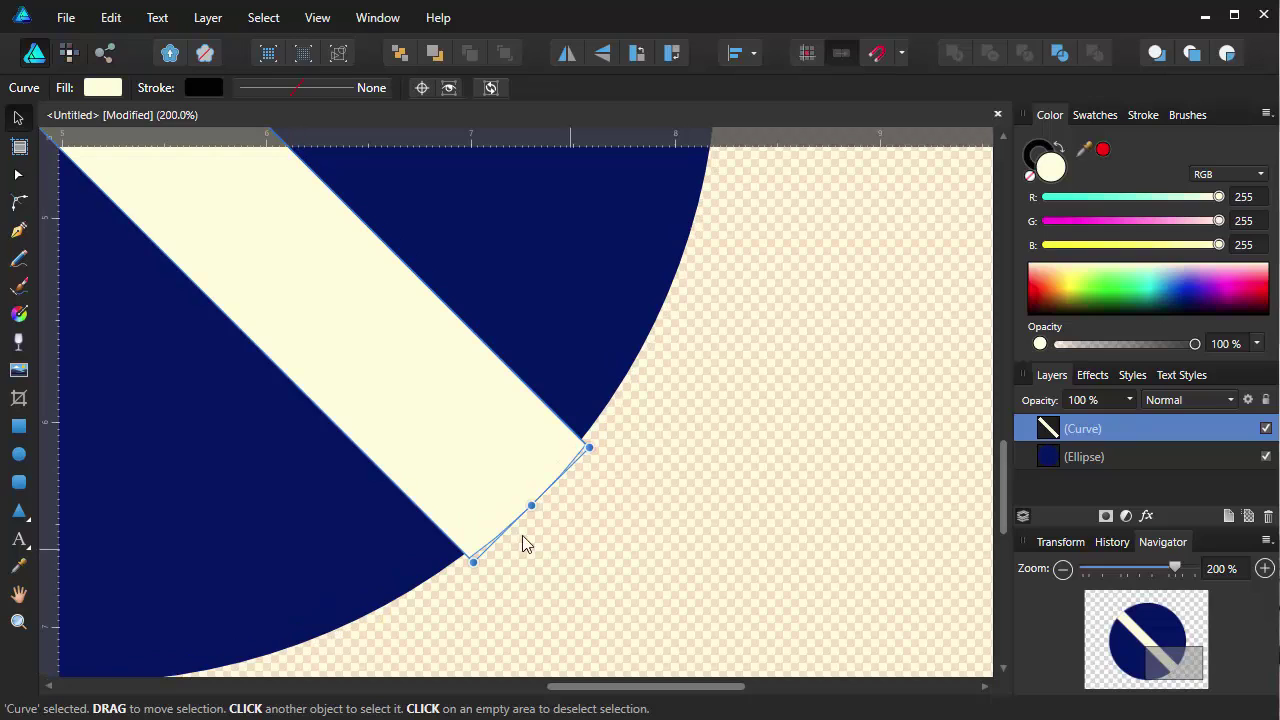
left_click_drag(531, 507, 527, 501)
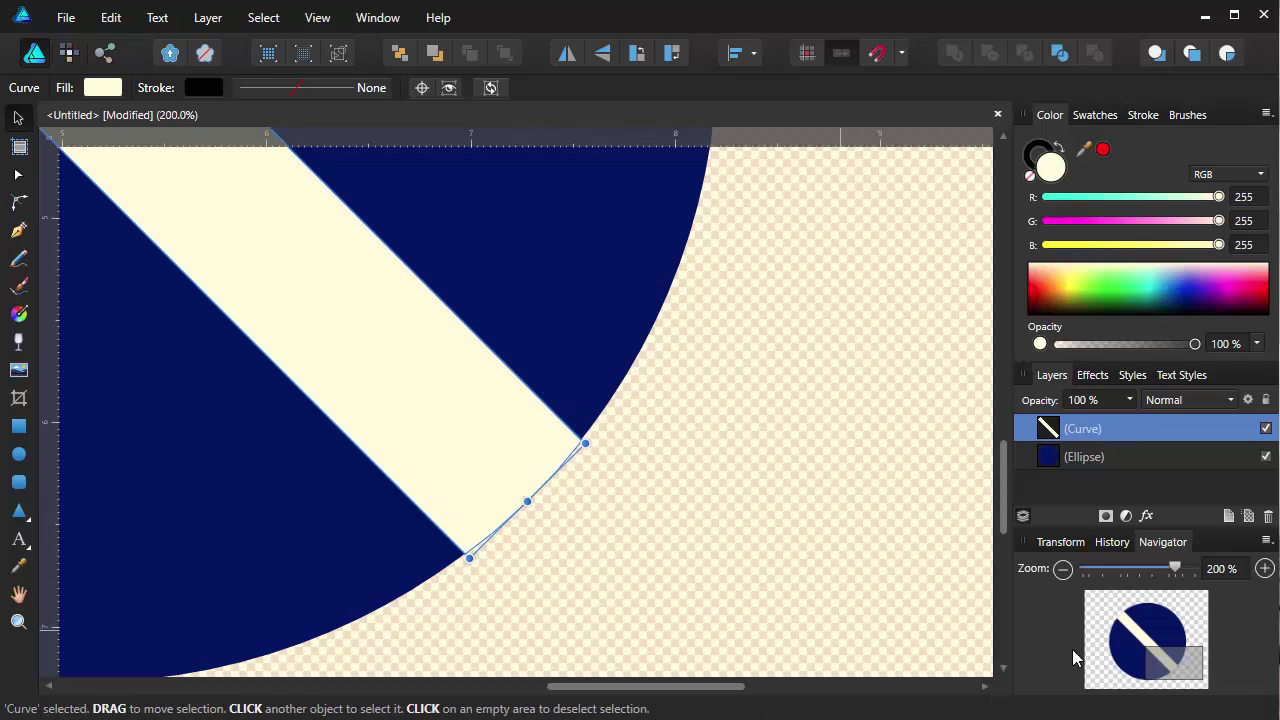
left_click_drag(1175, 568, 1104, 568)
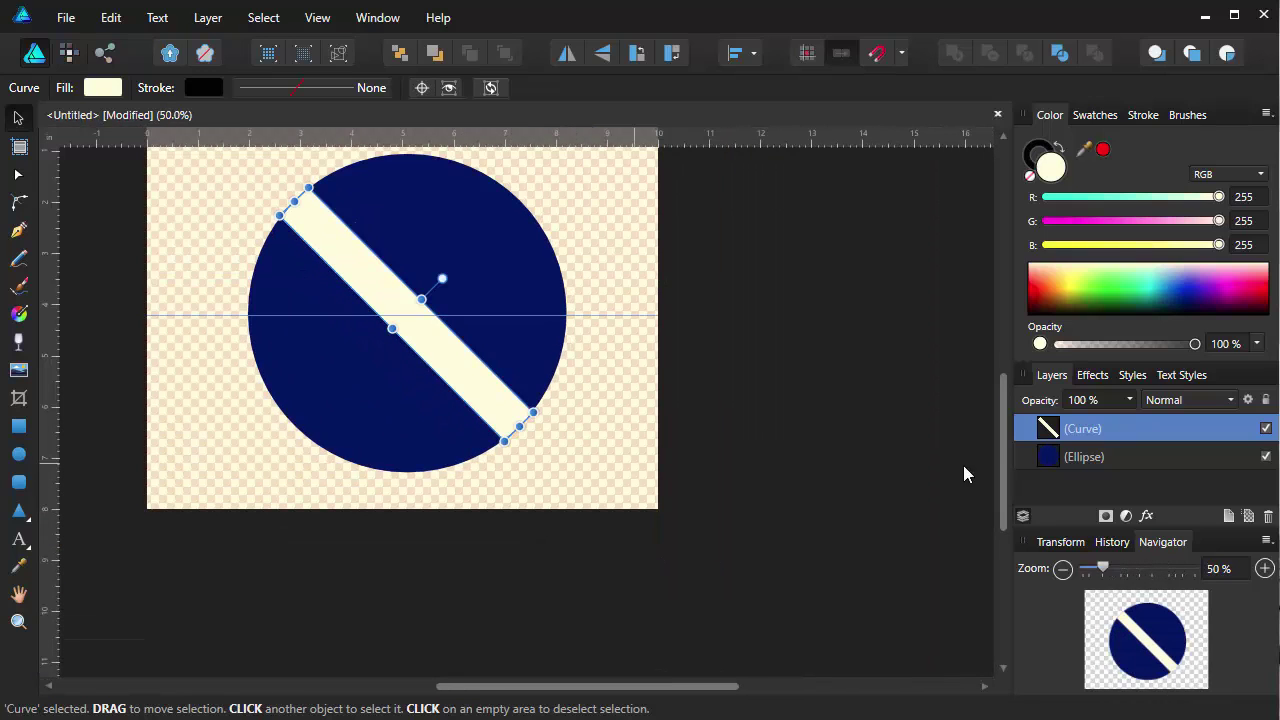
left_click_drag(1005, 433, 1005, 366)
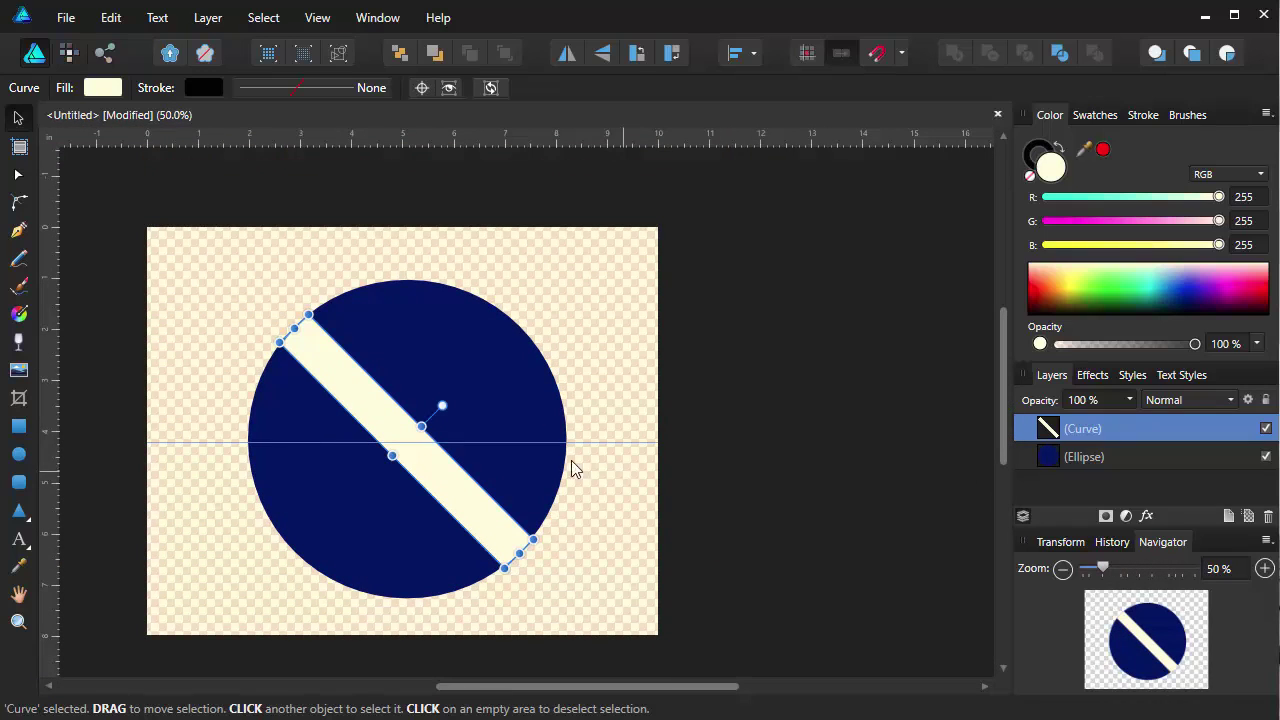
left_click(87, 240)
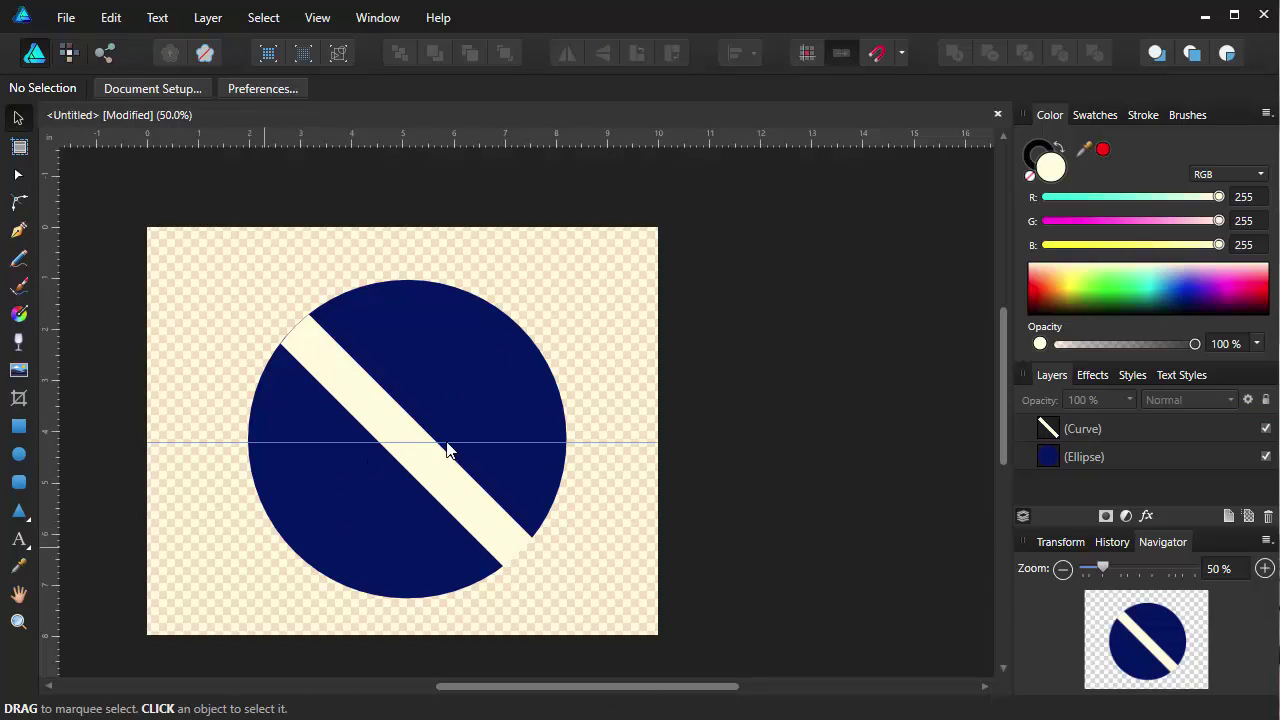
Step: Duplicate the diagonal white bar
left_click(1150, 432)
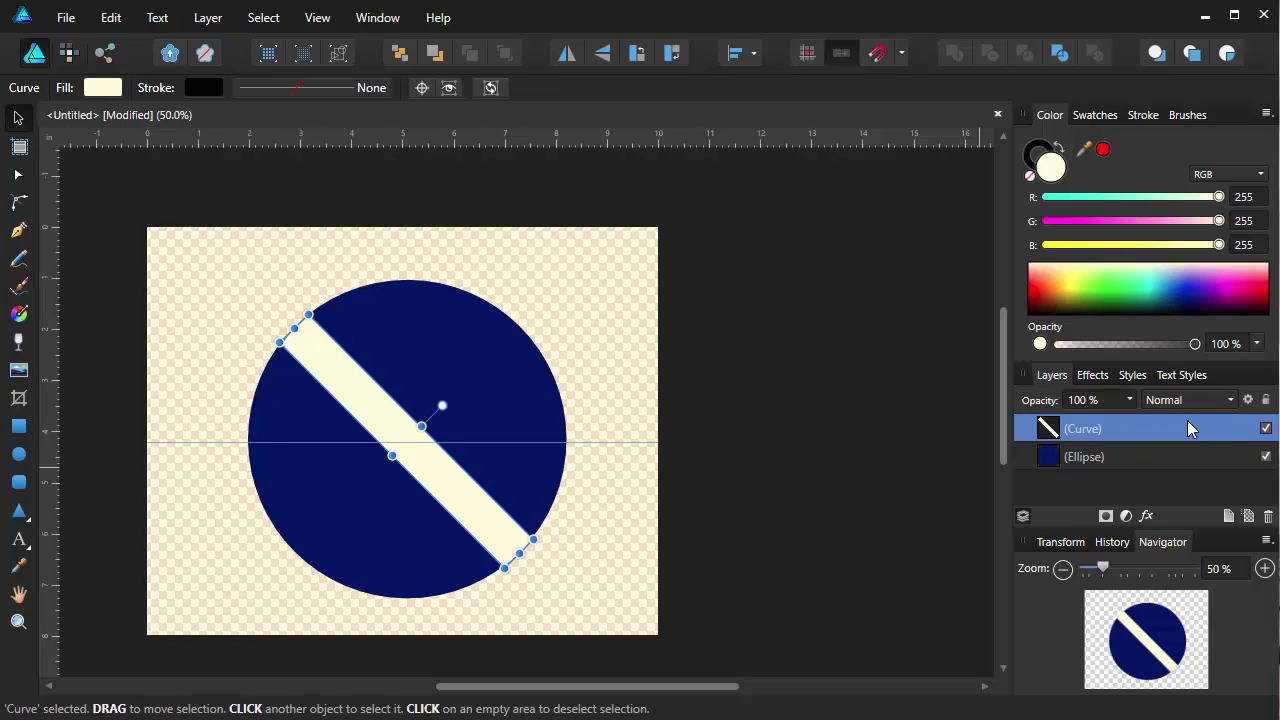
right_click(1030, 428)
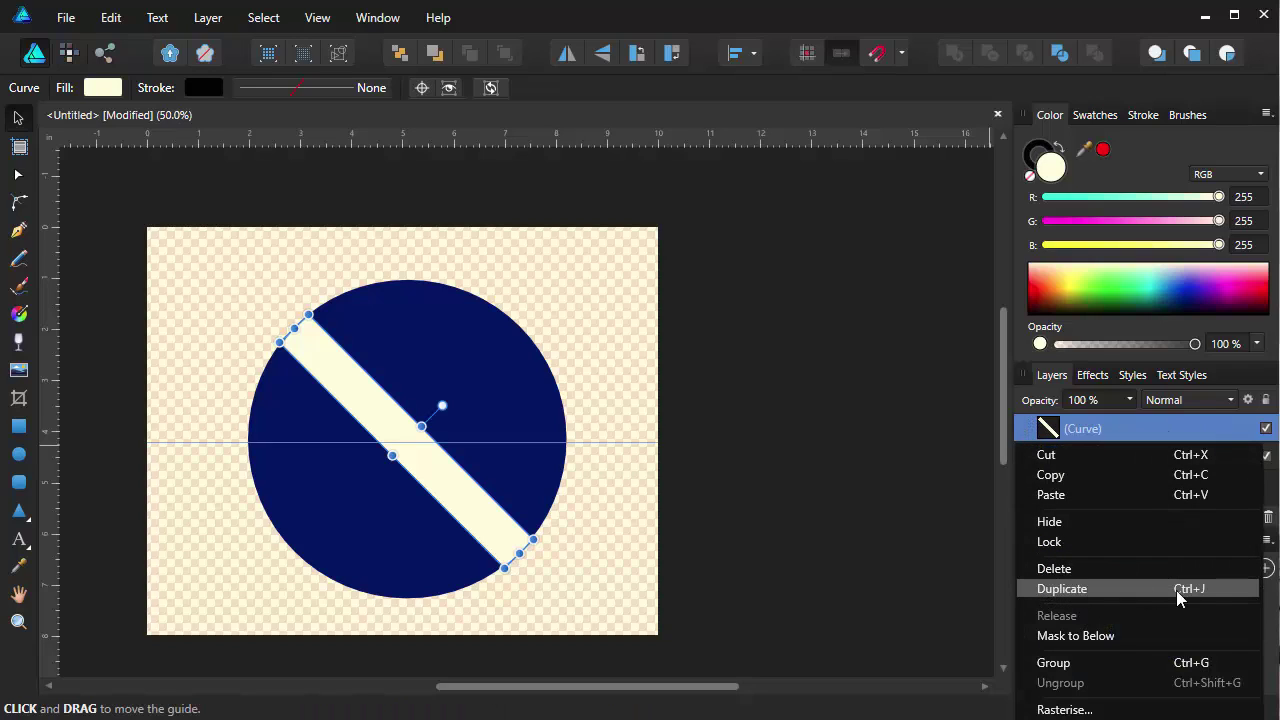
left_click(1058, 598)
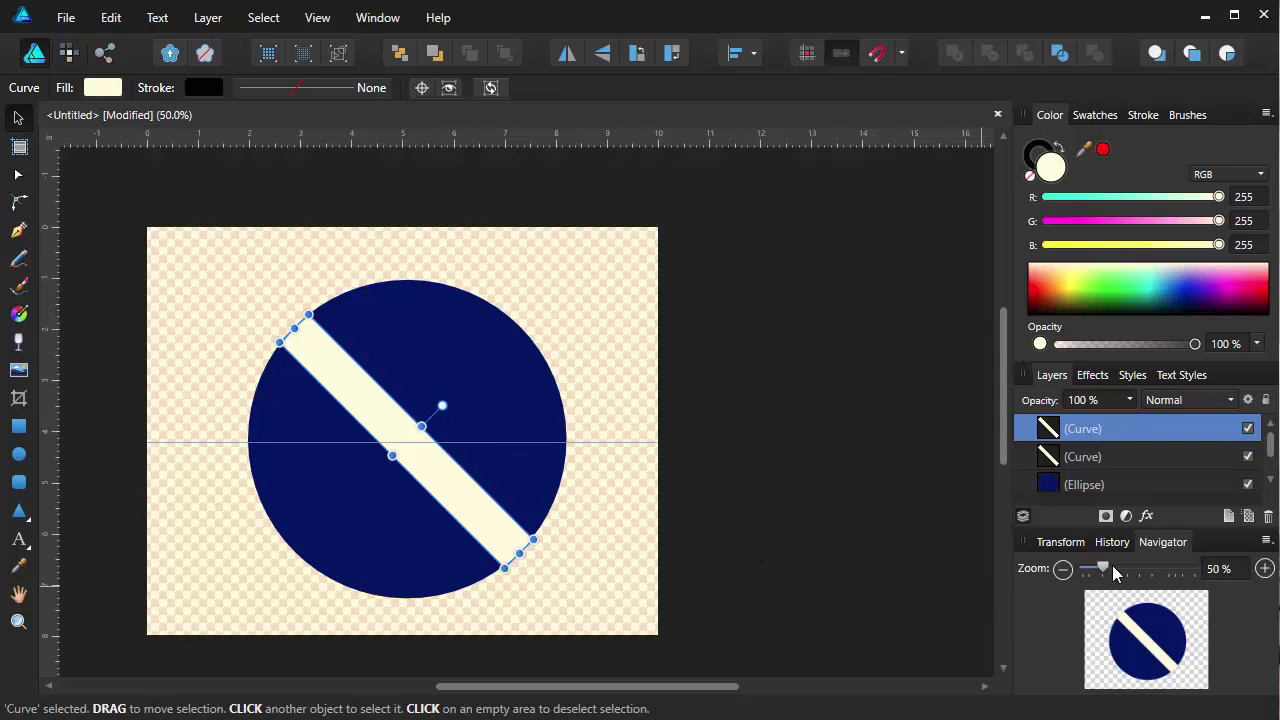
Step: Rotate the duplicated bar 90° clockwise so it crosses the first bar in an X
left_click_drag(1106, 565, 1117, 563)
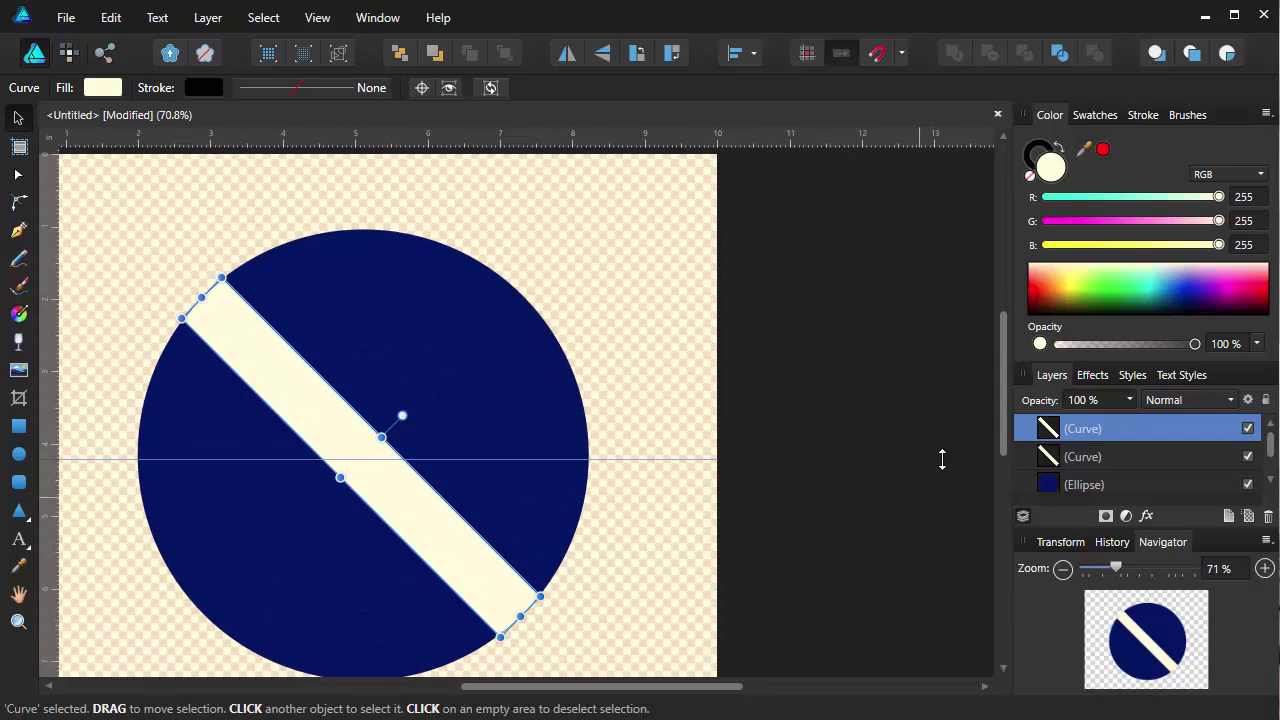
left_click_drag(1004, 380, 1004, 406)
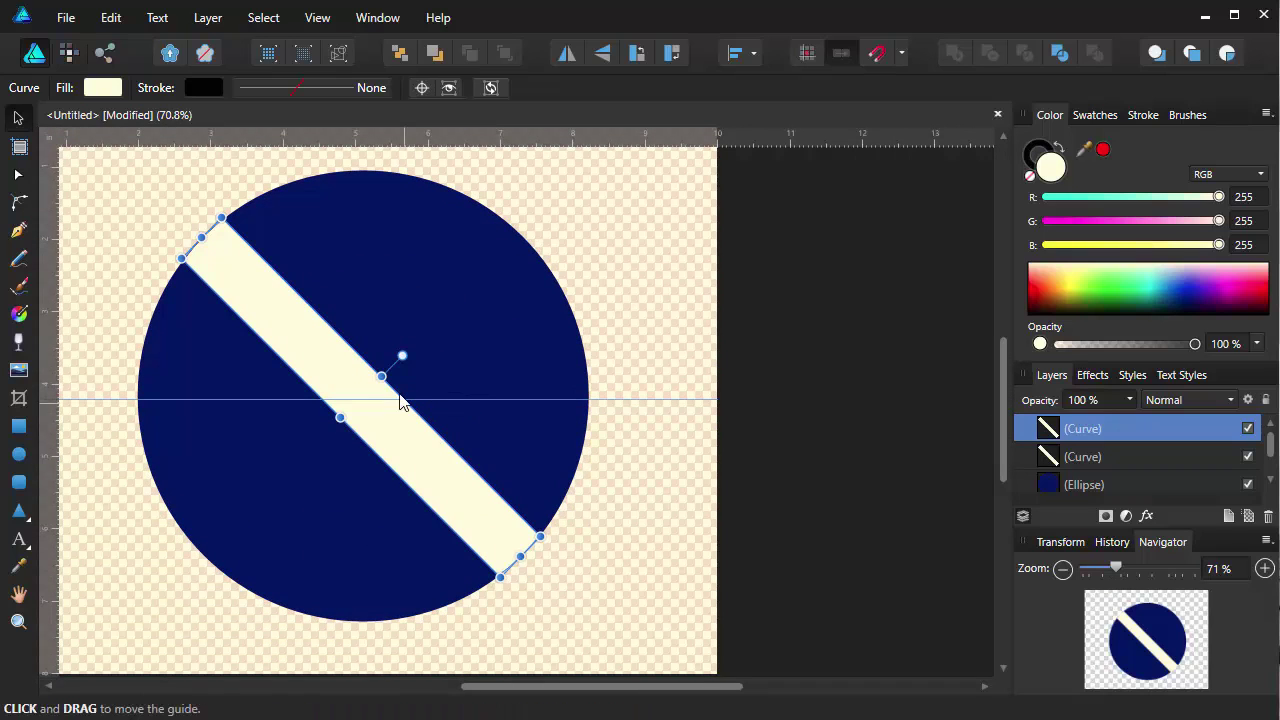
left_click_drag(549, 688, 457, 692)
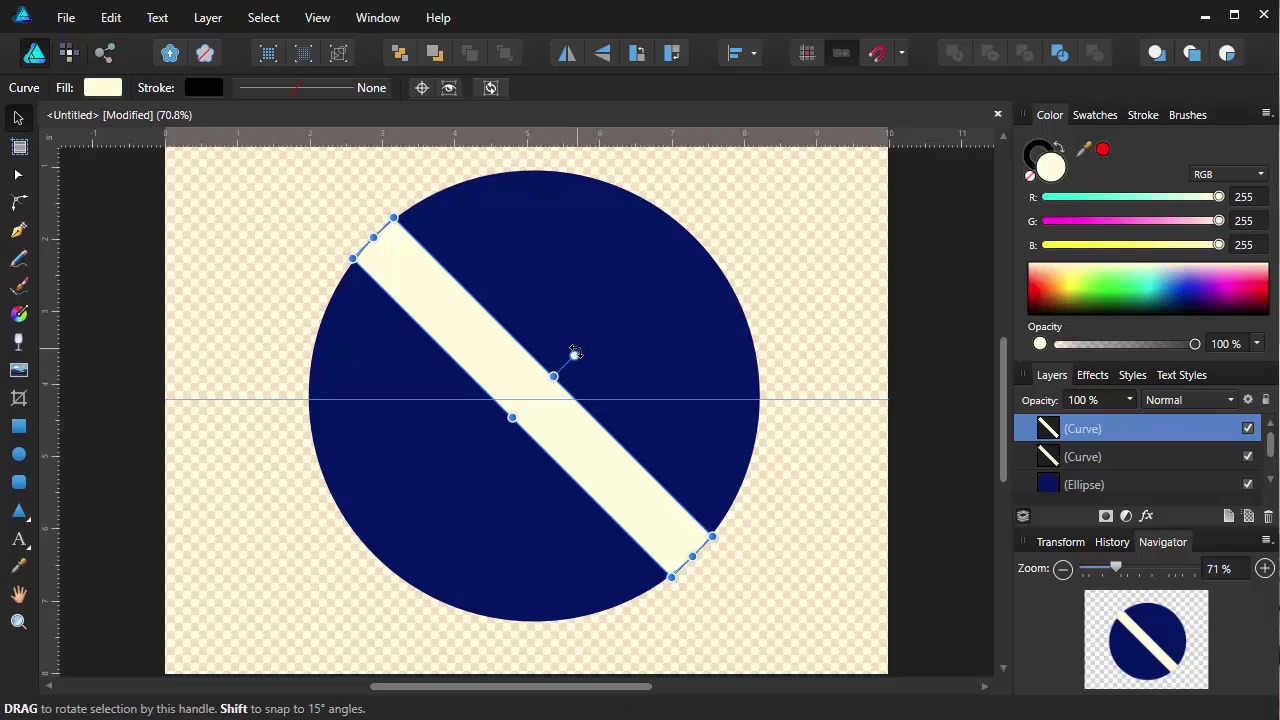
left_click_drag(575, 354, 598, 454)
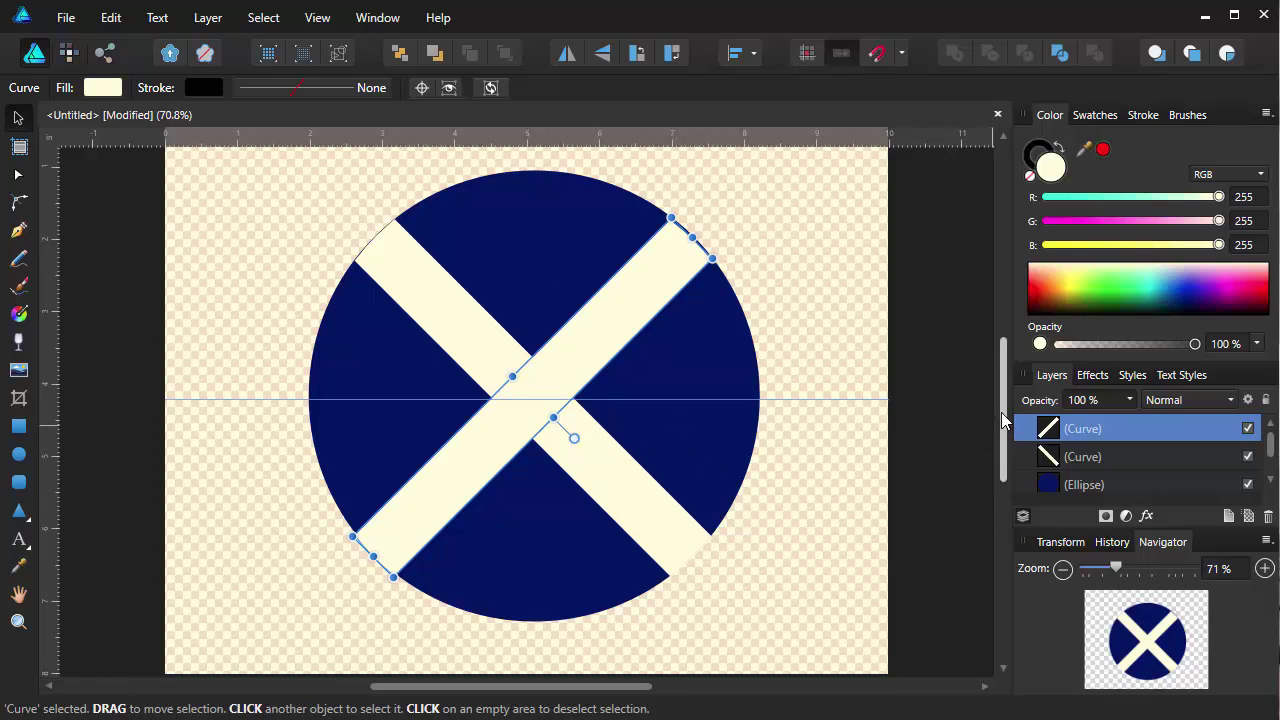
Step: Stretch the rotated bar's upper-right end out to the circle's edge and pull its lower-left end in to the edge
scroll(1005, 418, "up", 2)
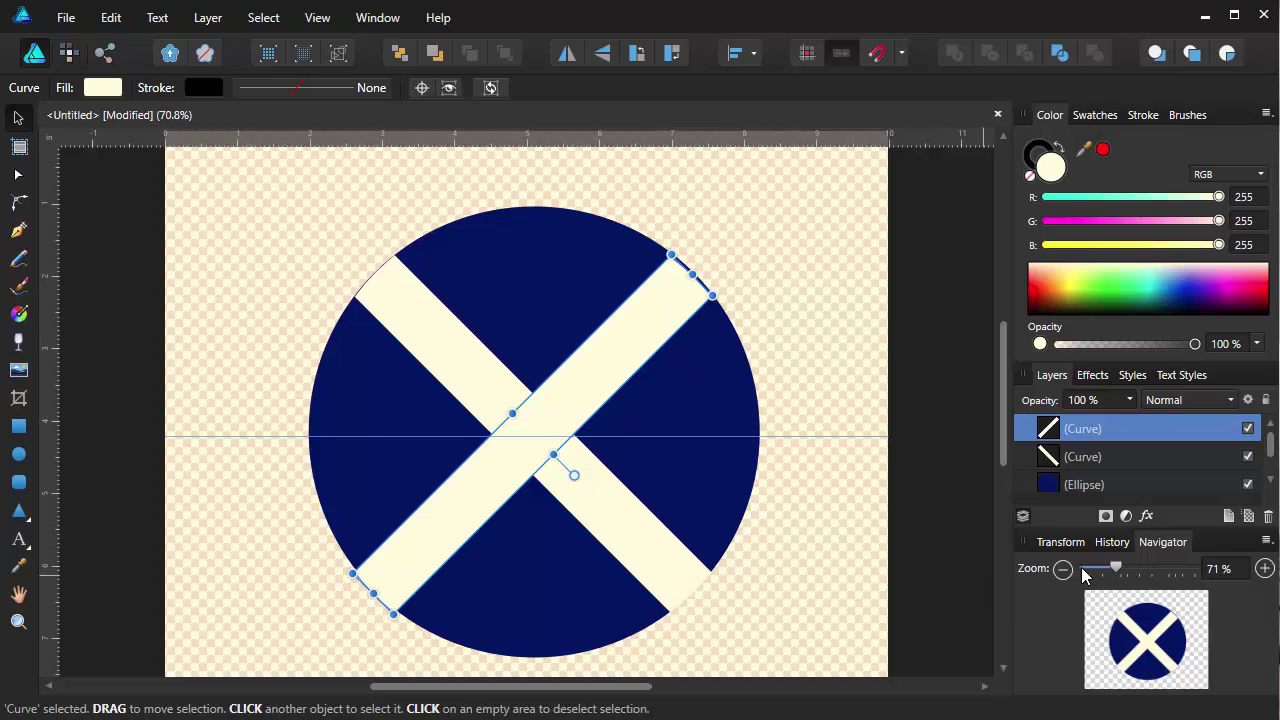
left_click_drag(1116, 567, 1173, 568)
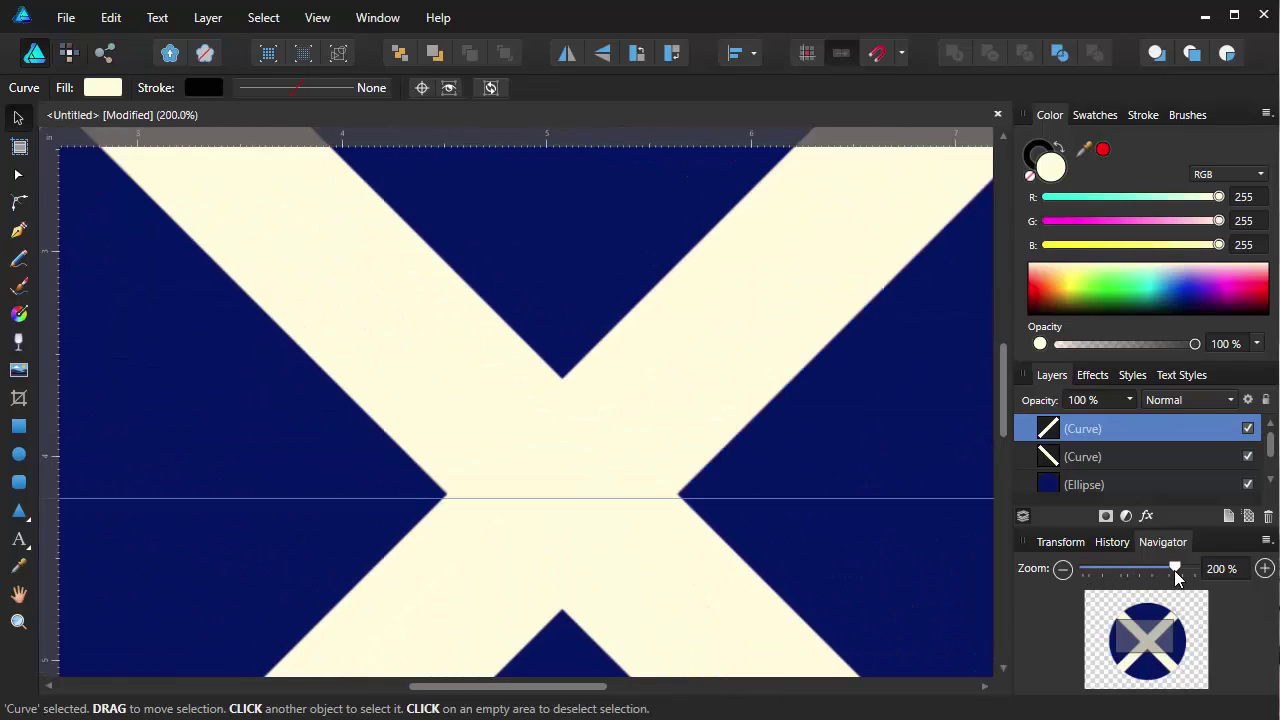
left_click(1160, 640)
left_click_drag(1160, 640, 1170, 622)
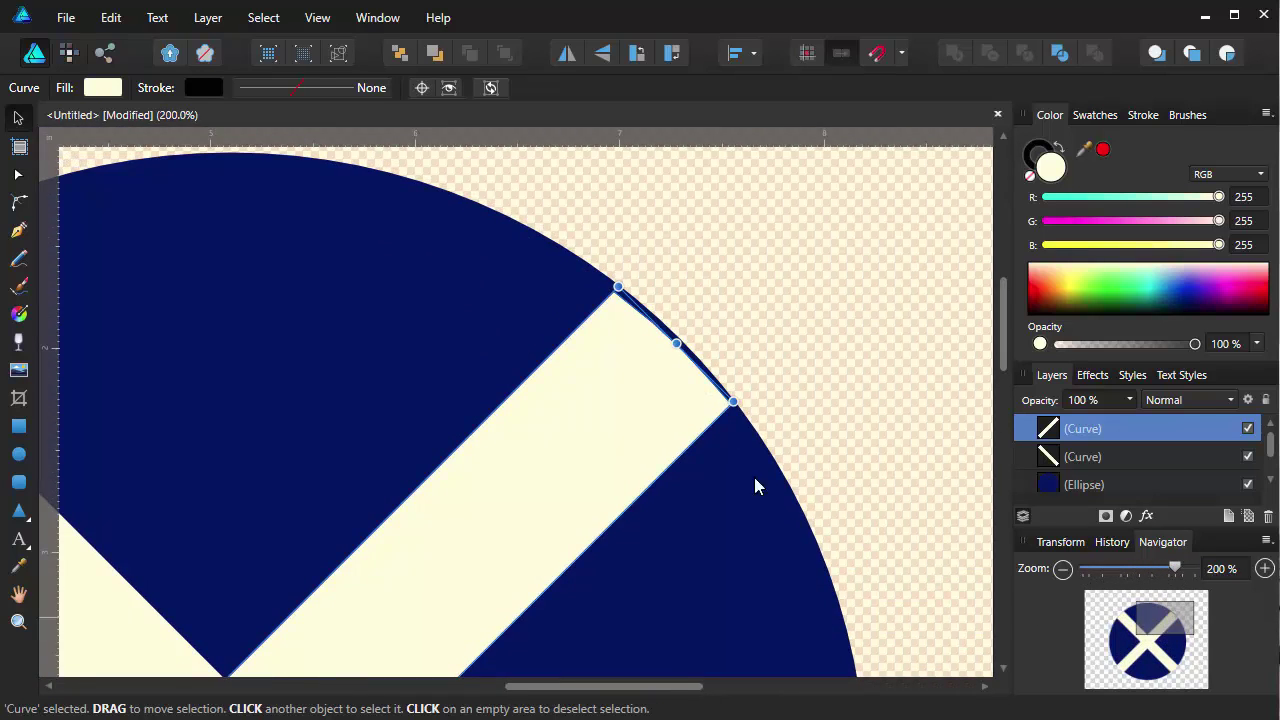
left_click_drag(676, 344, 681, 342)
left_click_drag(1167, 628, 1125, 672)
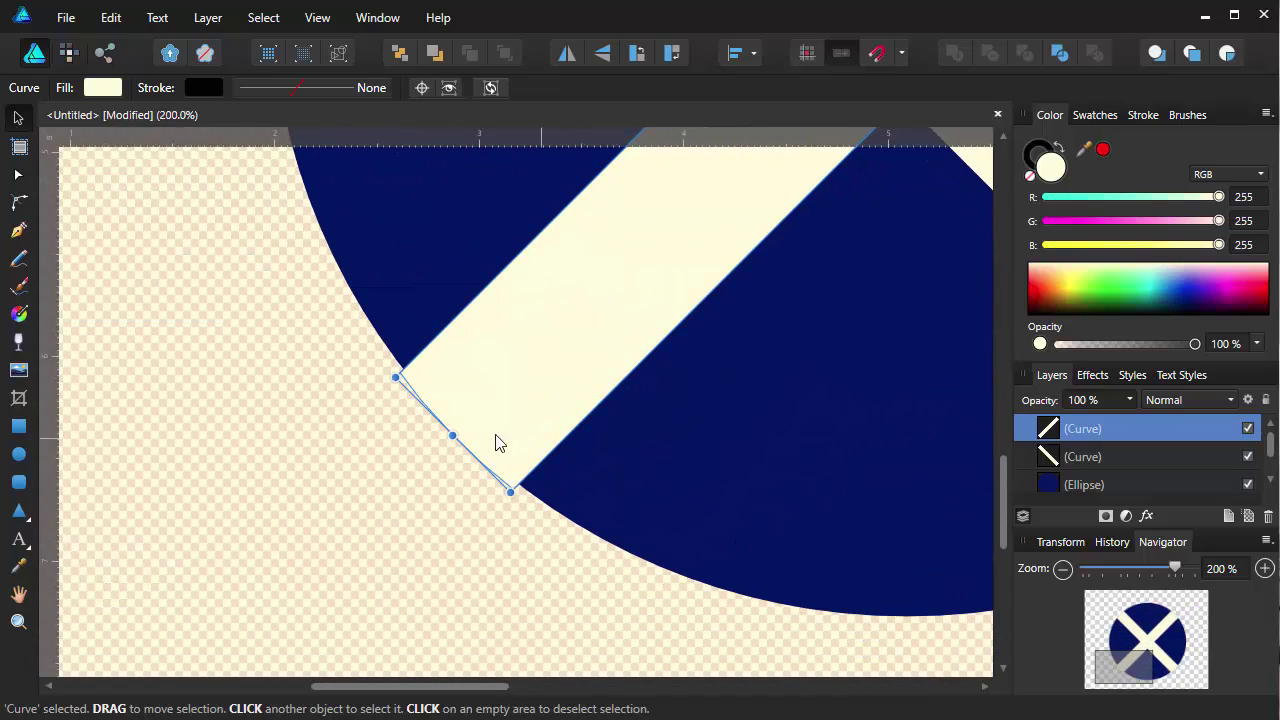
left_click_drag(452, 434, 456, 431)
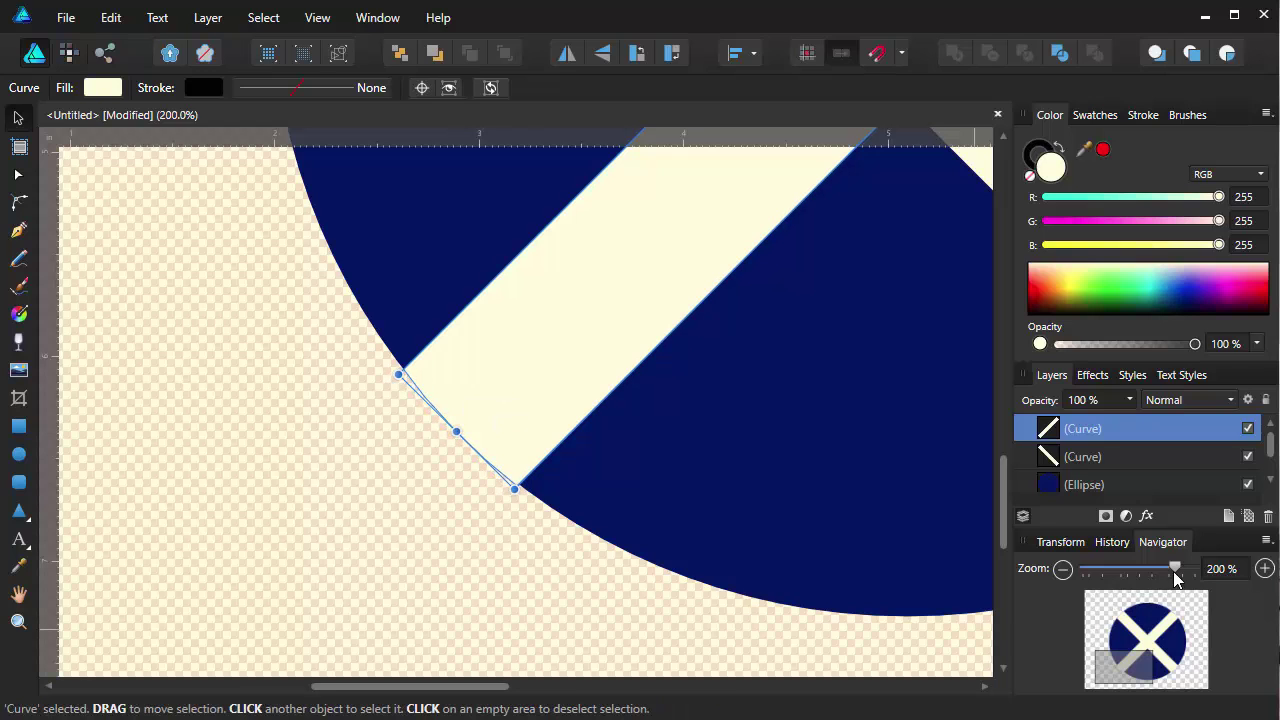
Step: Move the nodes on the rotated bar's upper-right end outward with the Node tool so they follow the circle's edge
left_click_drag(1175, 575, 1120, 580)
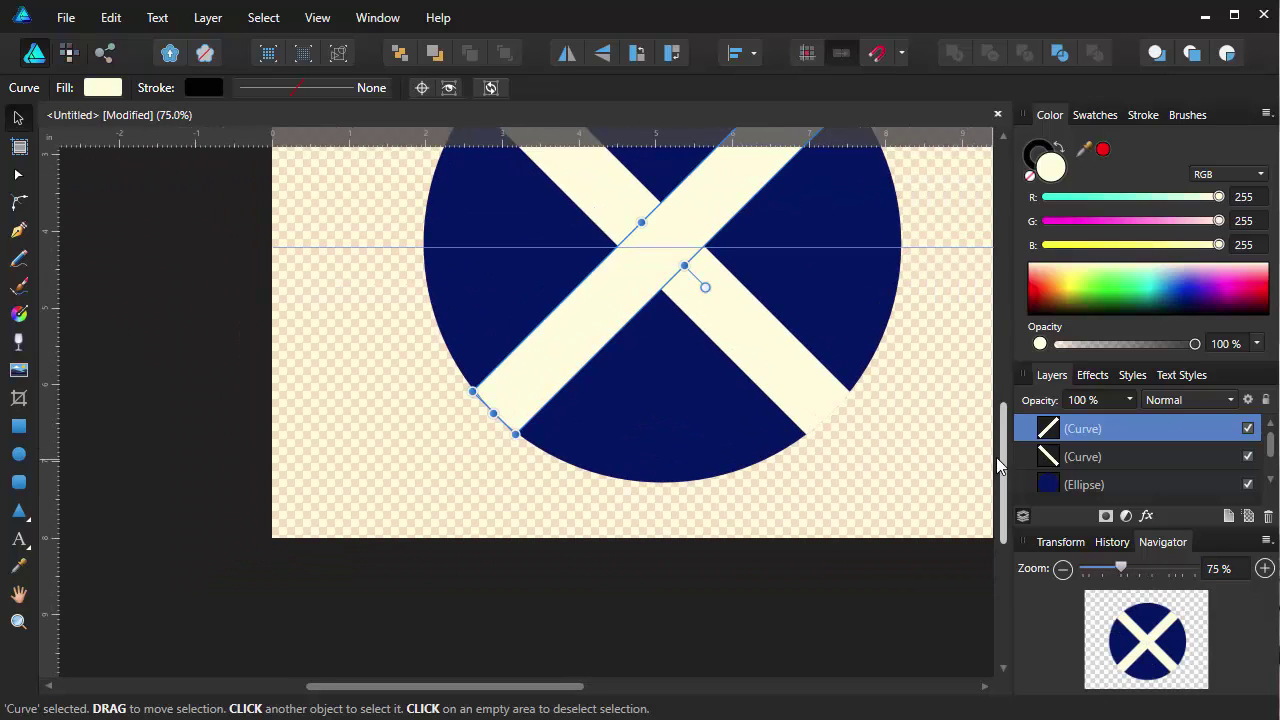
left_click_drag(1003, 458, 1003, 353)
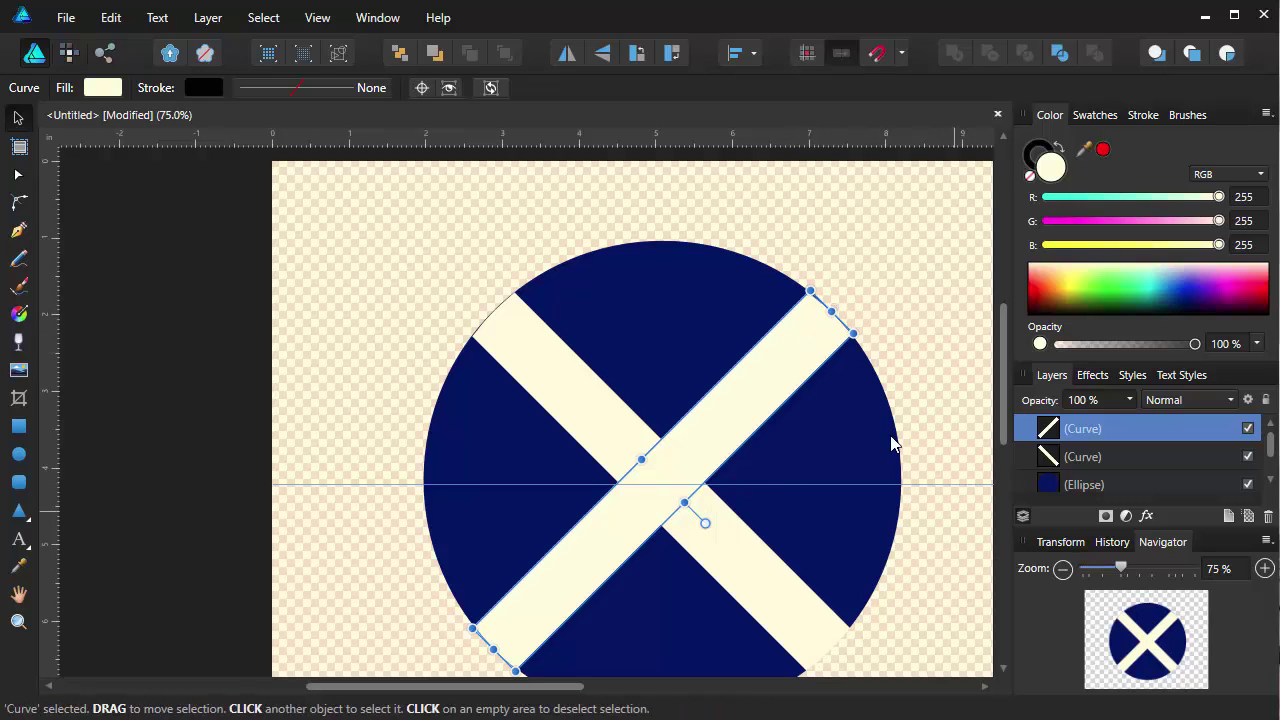
left_click_drag(1122, 567, 1179, 558)
left_click_drag(1118, 630, 1172, 618)
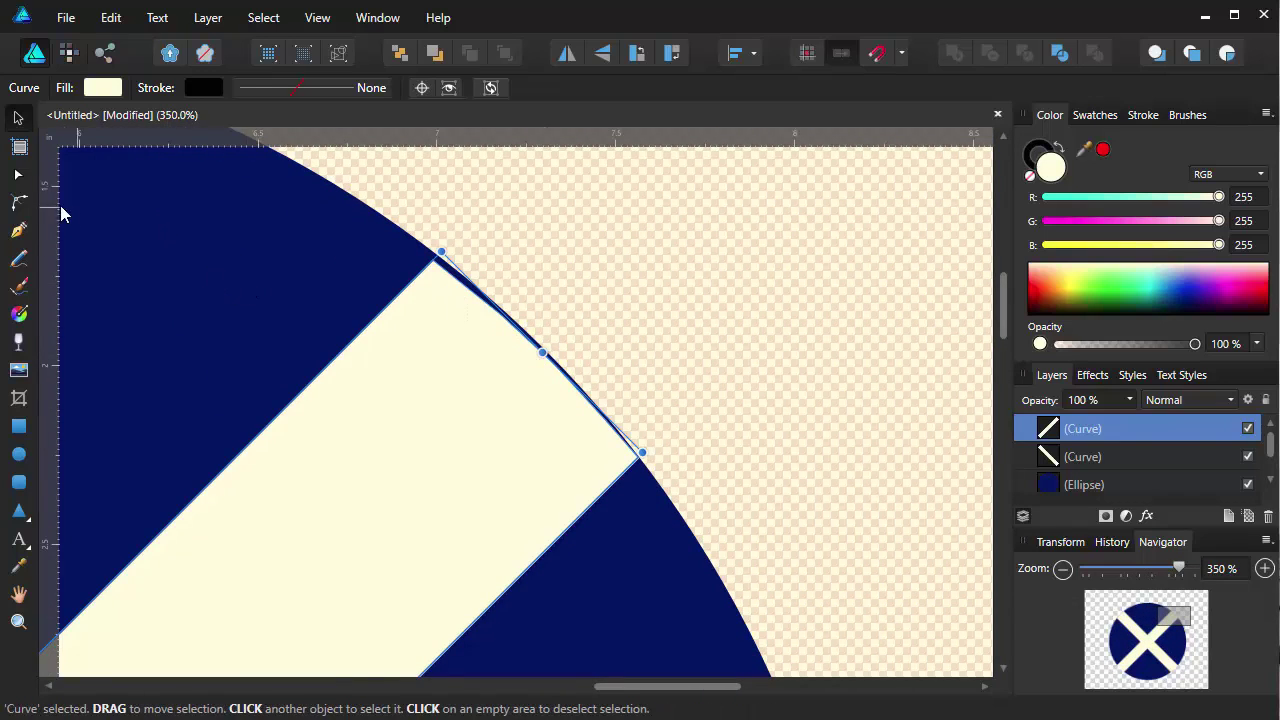
left_click(18, 177)
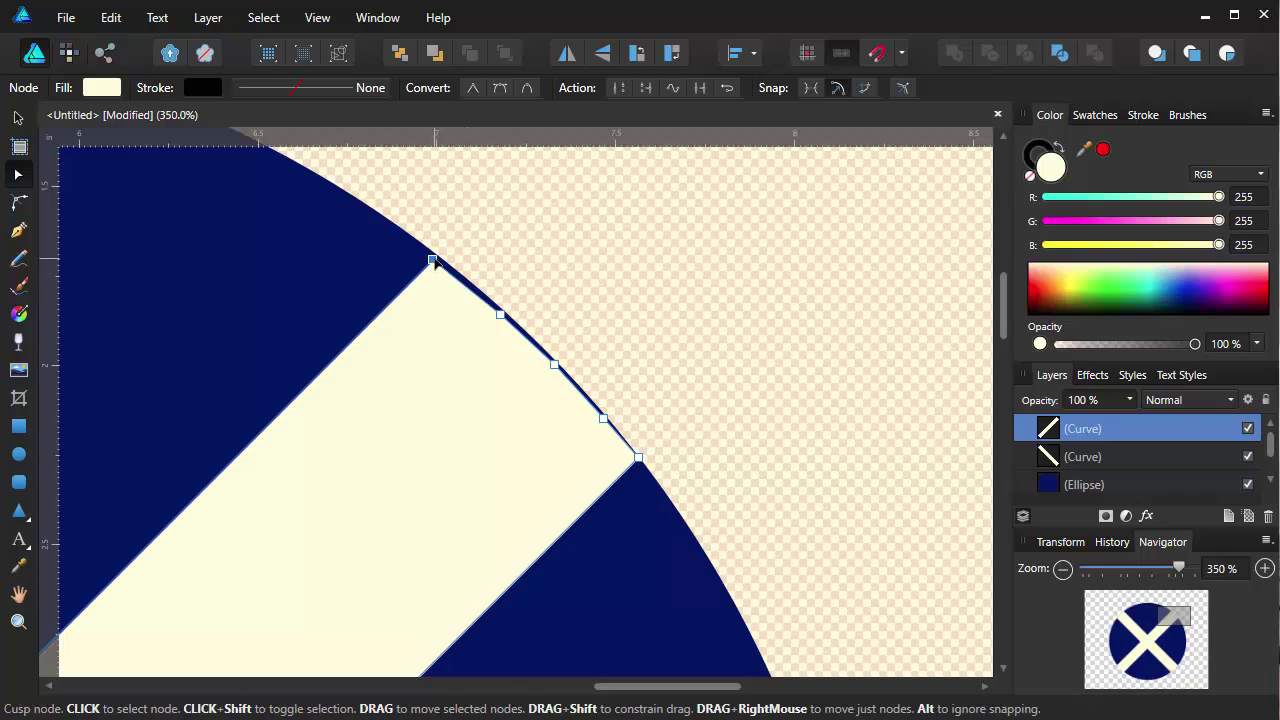
left_click_drag(434, 261, 439, 259)
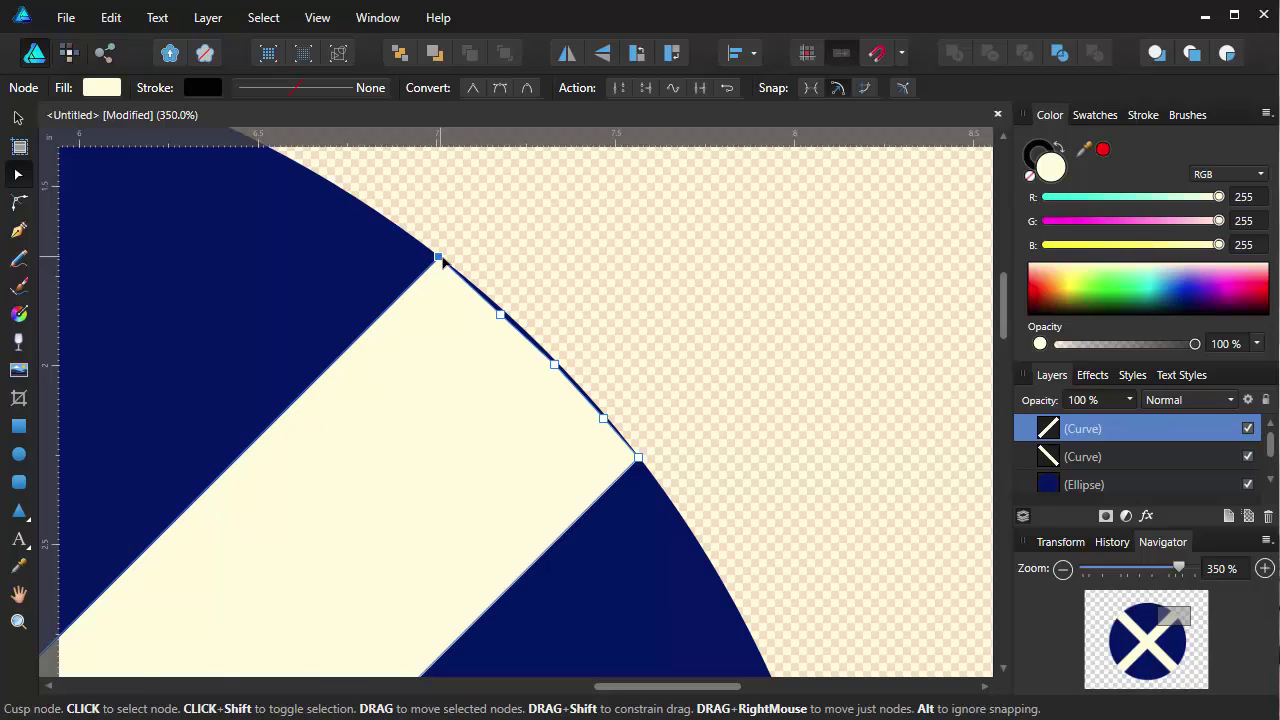
left_click_drag(500, 317, 504, 314)
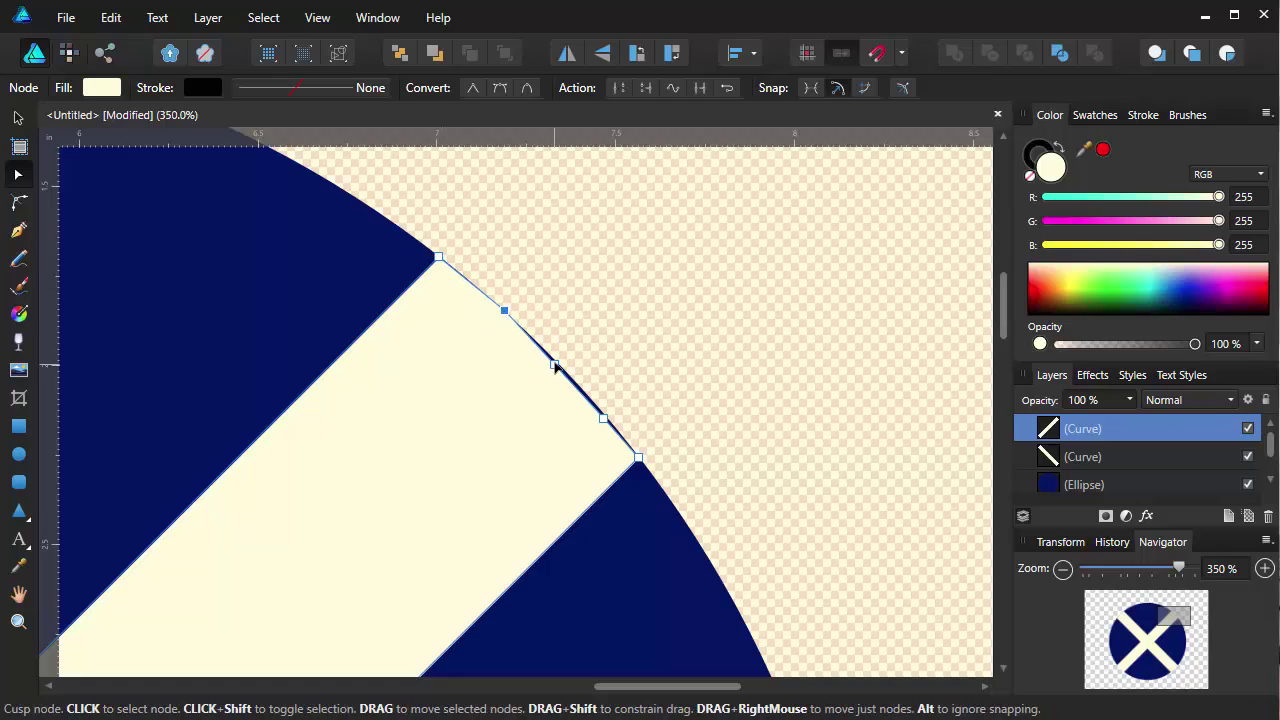
left_click_drag(554, 364, 557, 362)
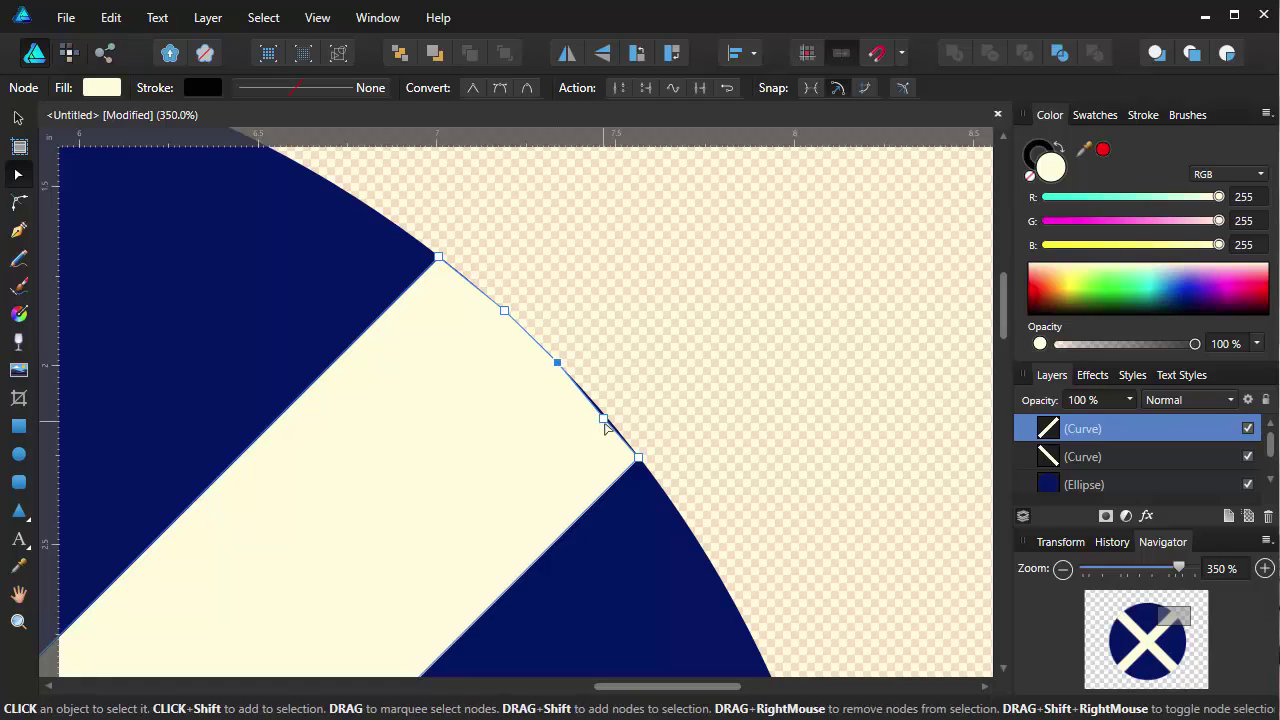
left_click_drag(603, 421, 606, 418)
Step: Adjust the nodes on the other bar's upper-left end so that end follows the circle's edge
left_click_drag(1187, 628, 1124, 622)
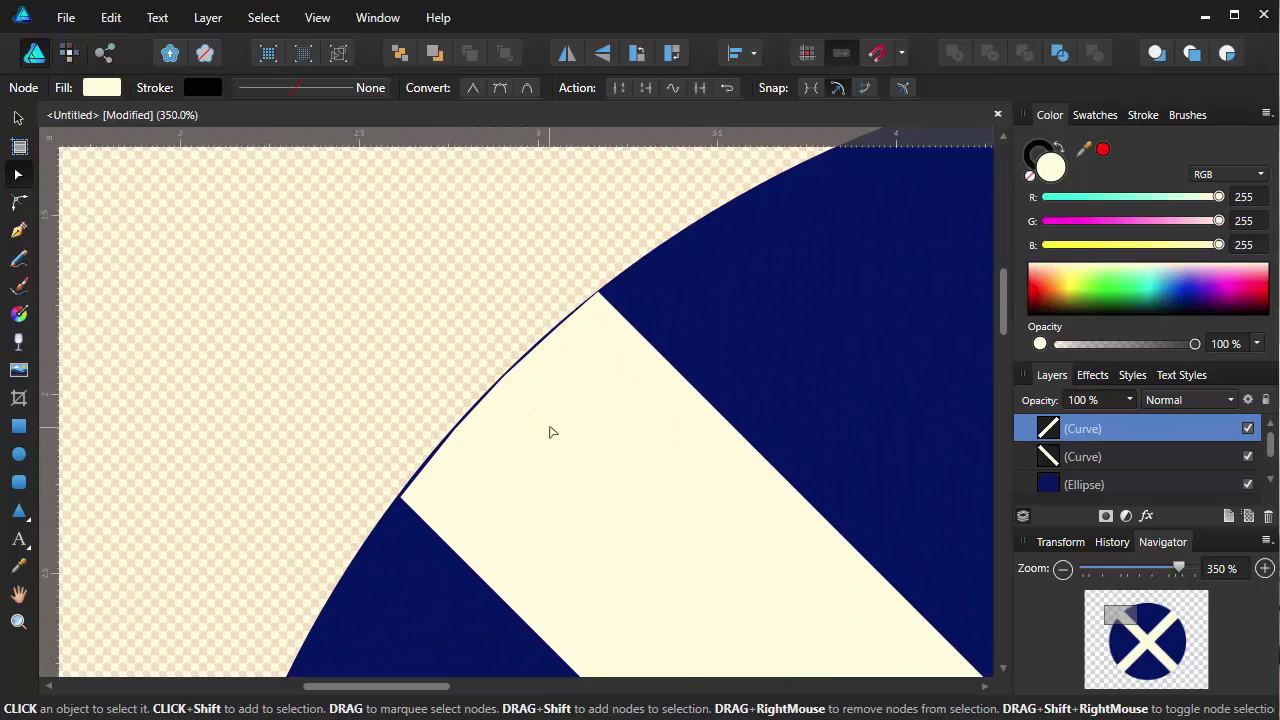
left_click(1106, 457)
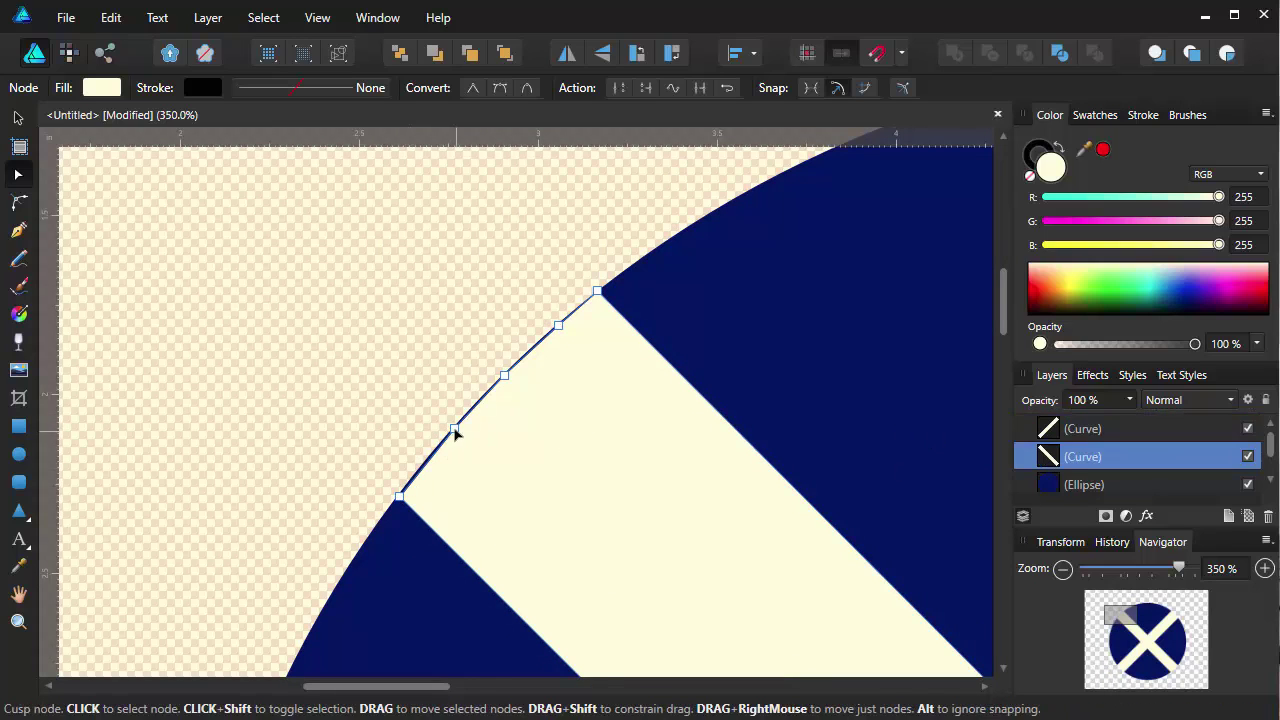
left_click_drag(454, 428, 451, 427)
left_click_drag(401, 498, 398, 495)
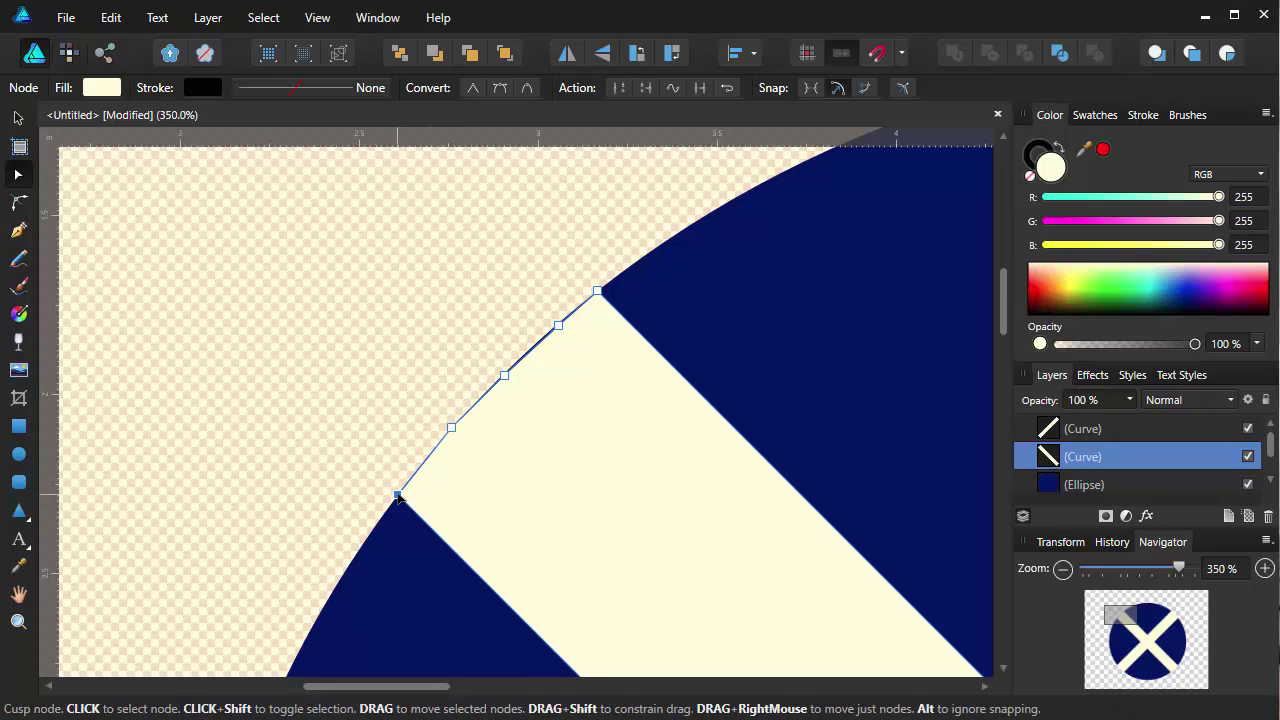
left_click(559, 327)
Step: Examine that bar's lower-right end and the whole crossed circle, and deselect the bar
left_click_drag(1128, 624, 1176, 672)
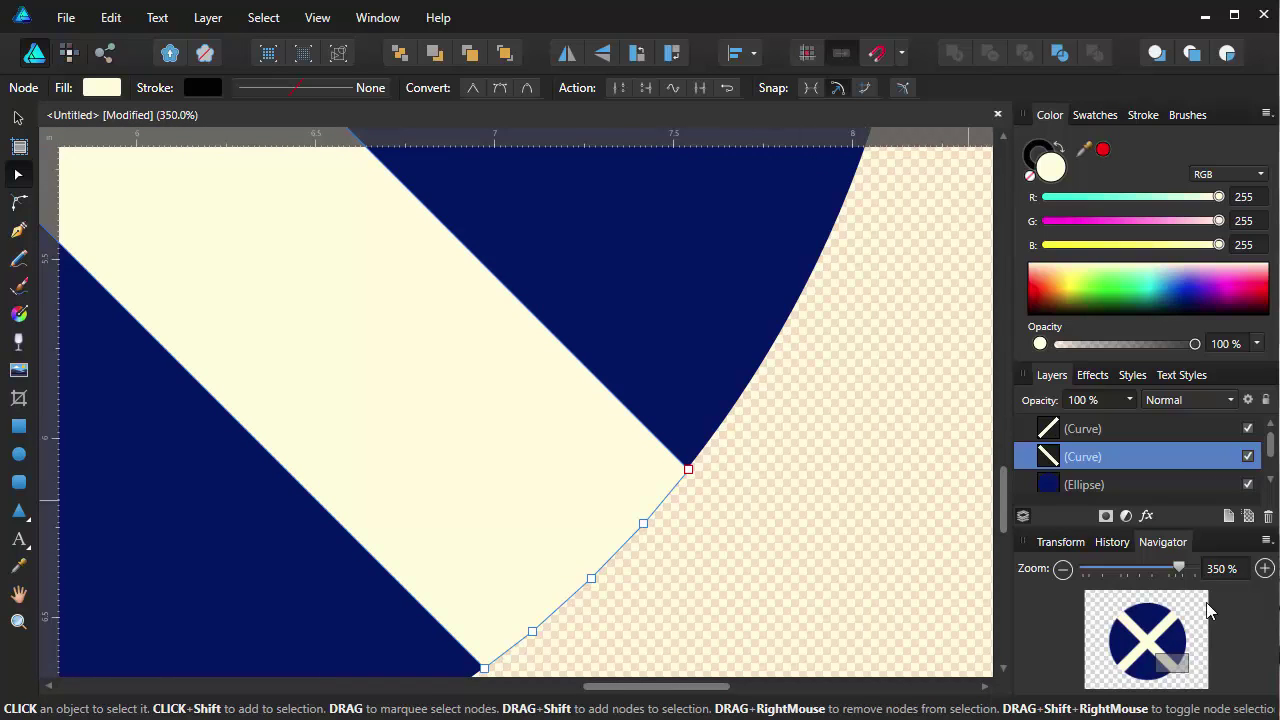
left_click_drag(1179, 568, 1116, 572)
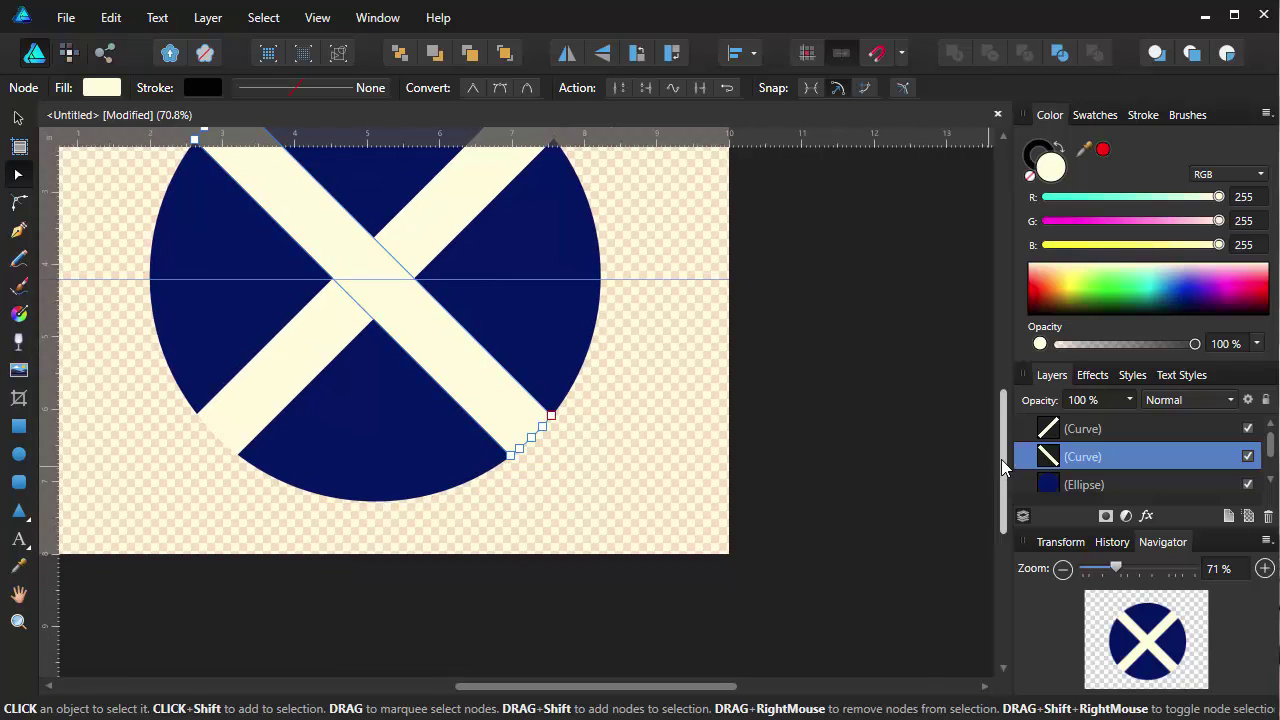
left_click_drag(1001, 459, 1003, 390)
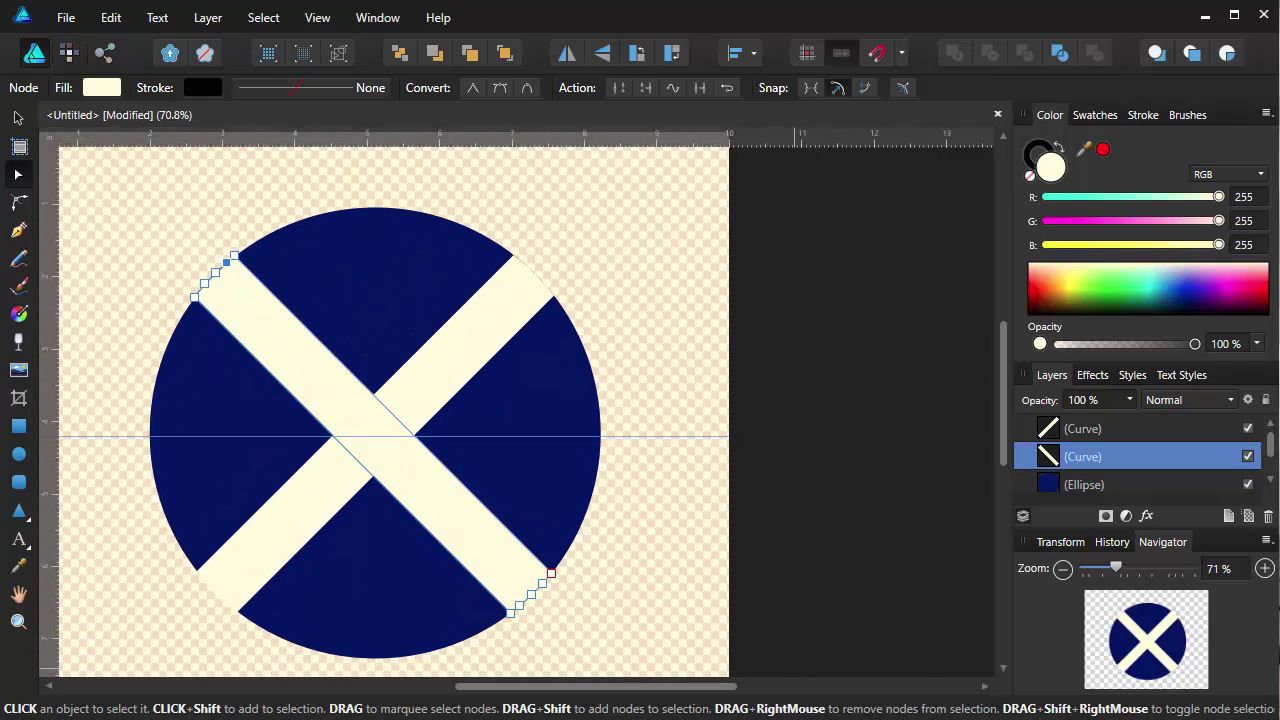
left_click_drag(678, 687, 599, 687)
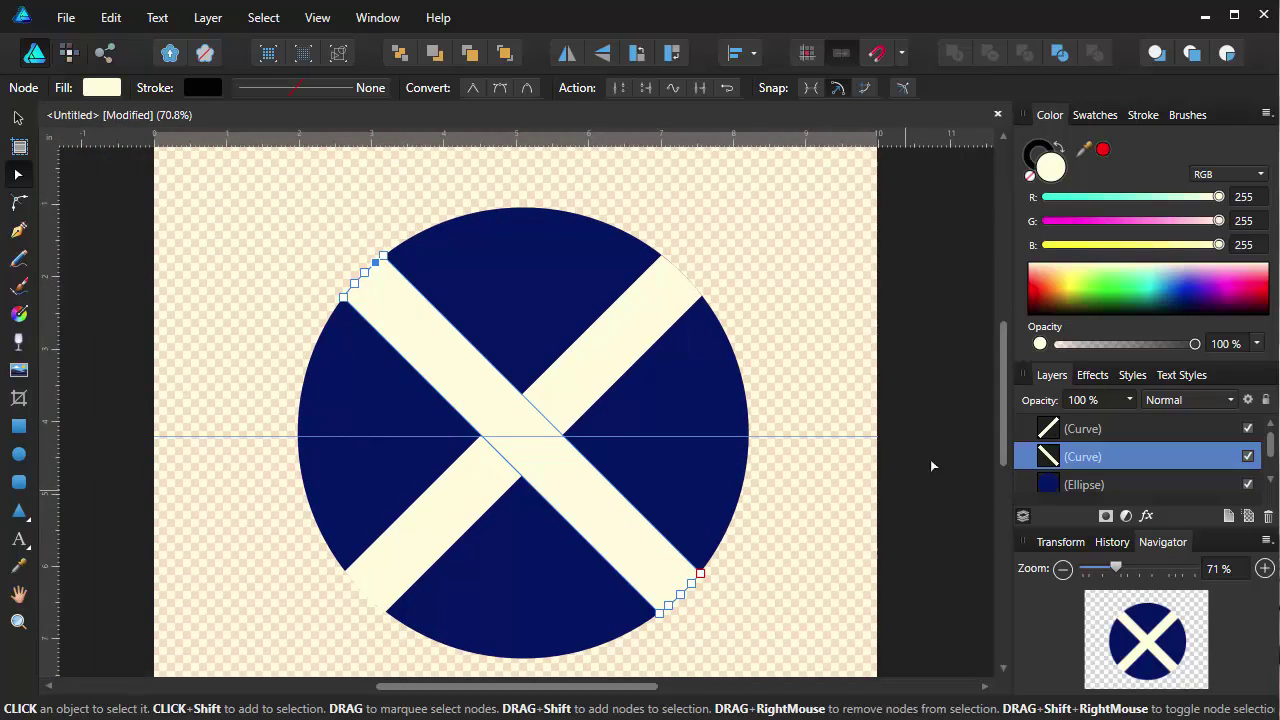
left_click_drag(1003, 402, 1003, 404)
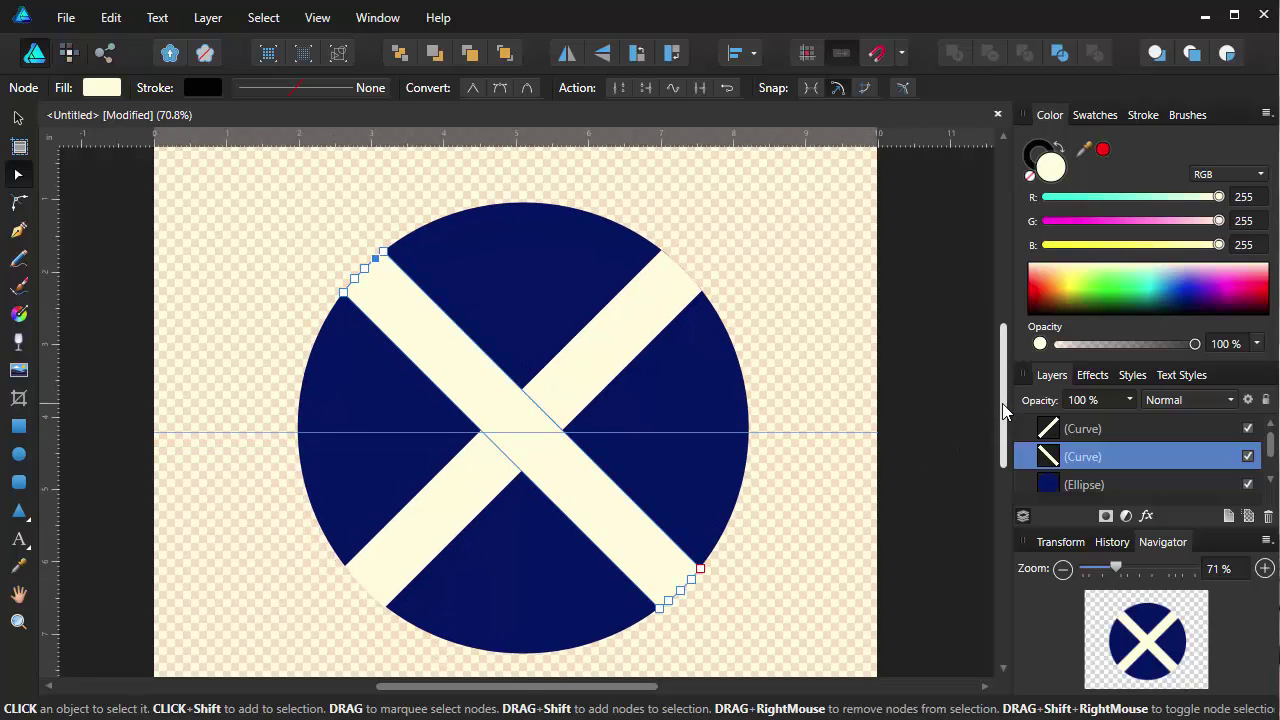
left_click_drag(591, 692, 569, 692)
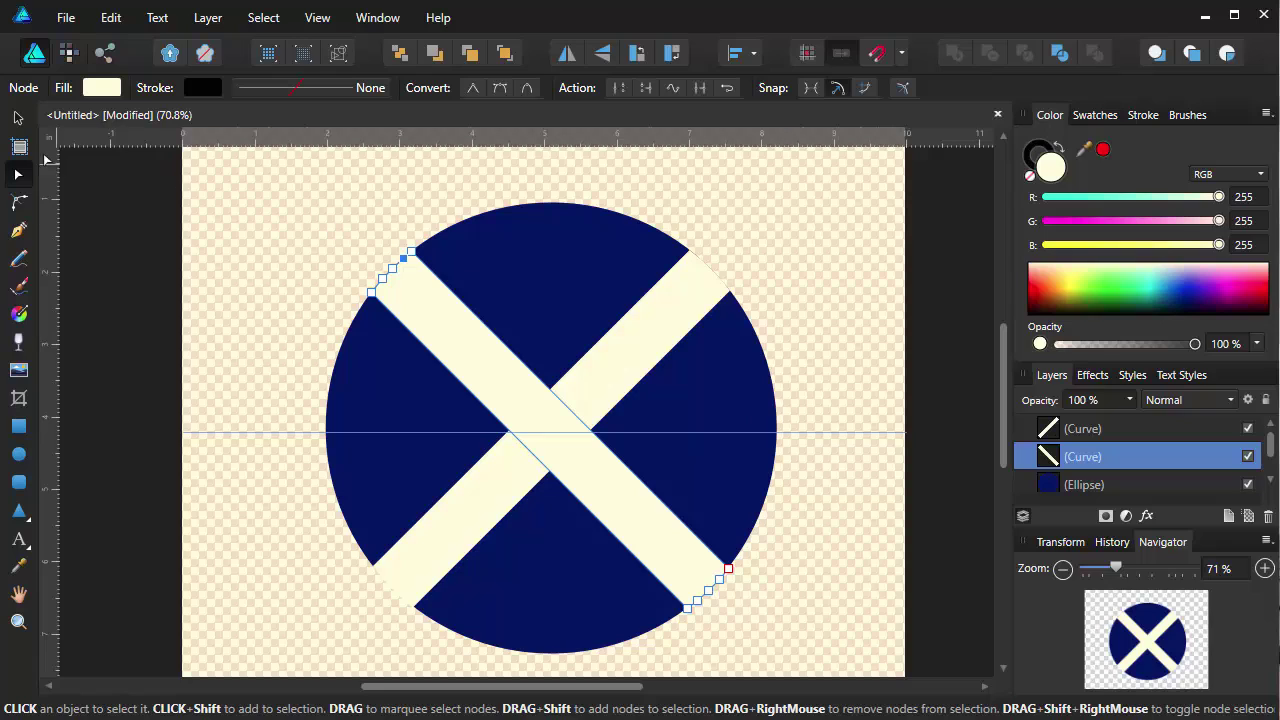
left_click(18, 118)
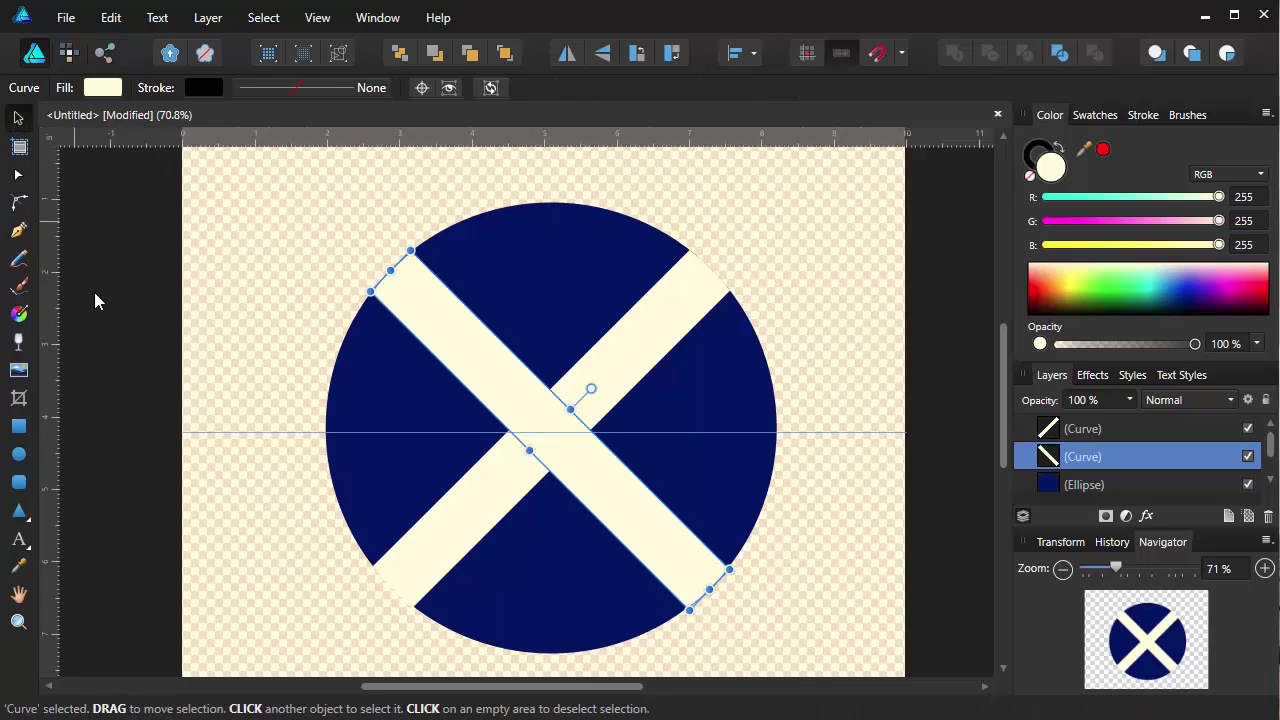
left_click(140, 335)
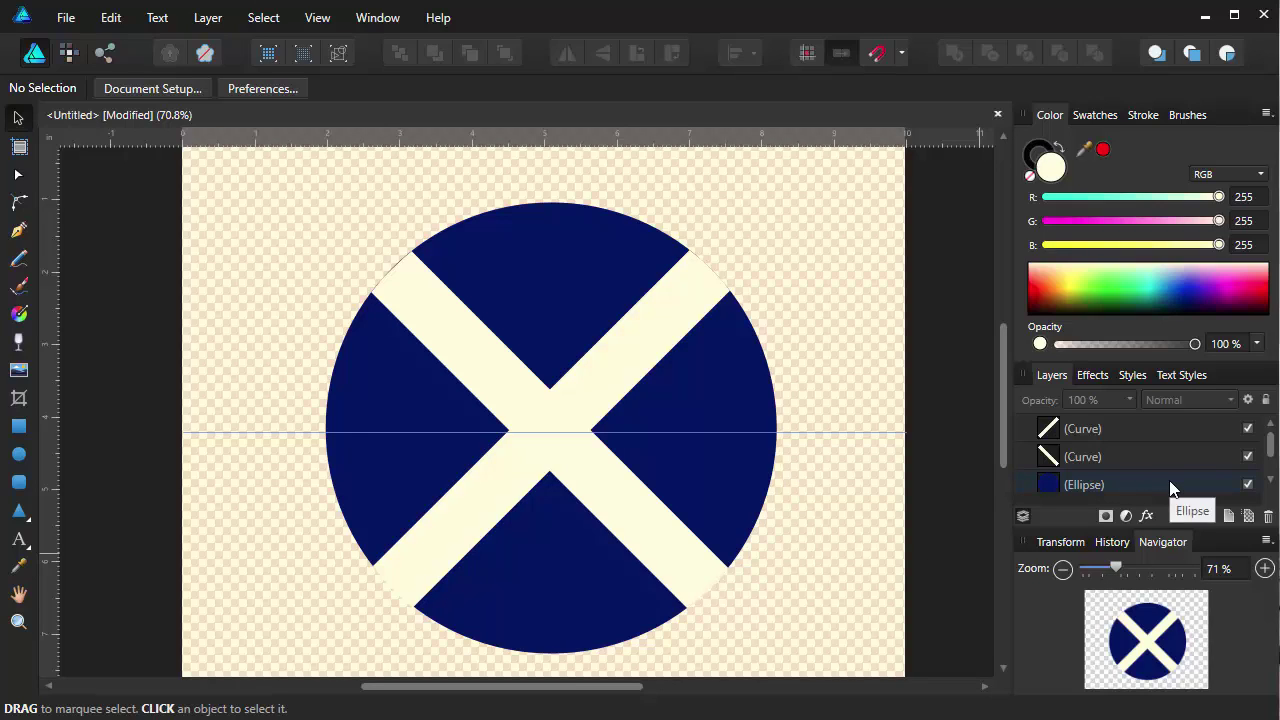
Step: Group the circle with both diagonal bars and expand the group to show its contents
scroll(1168, 485, "down", 1)
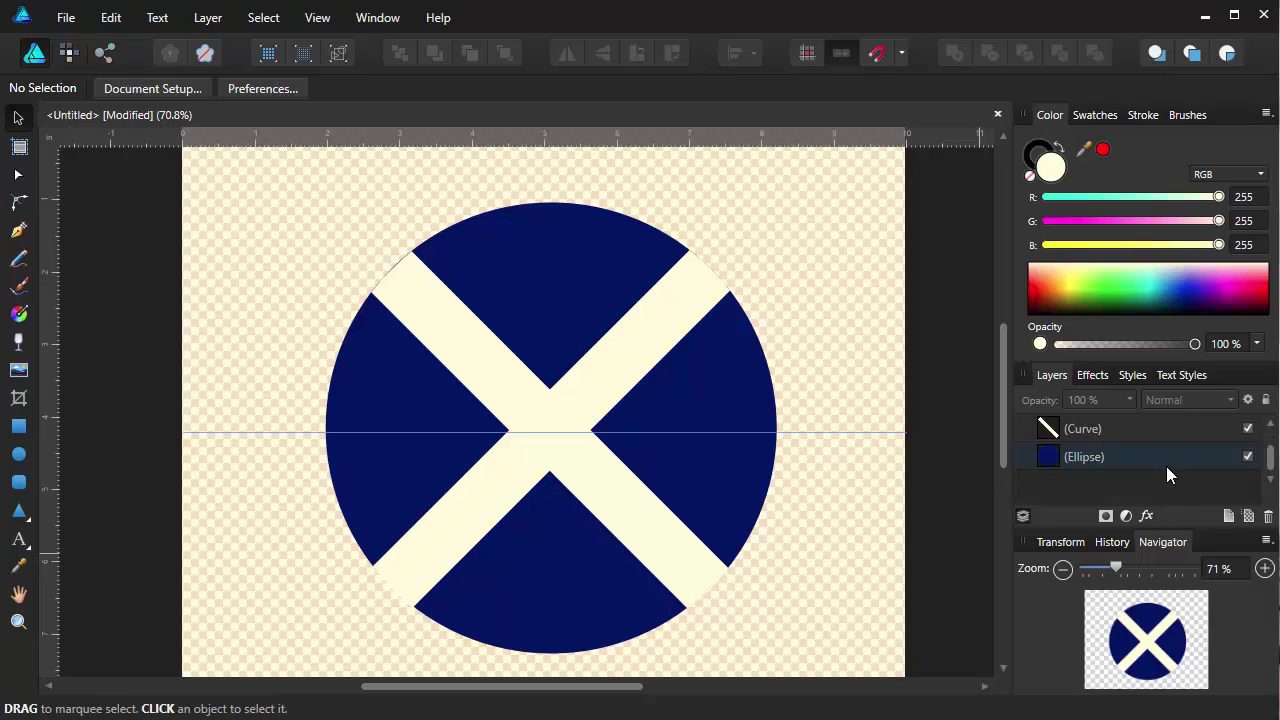
left_click(1163, 456)
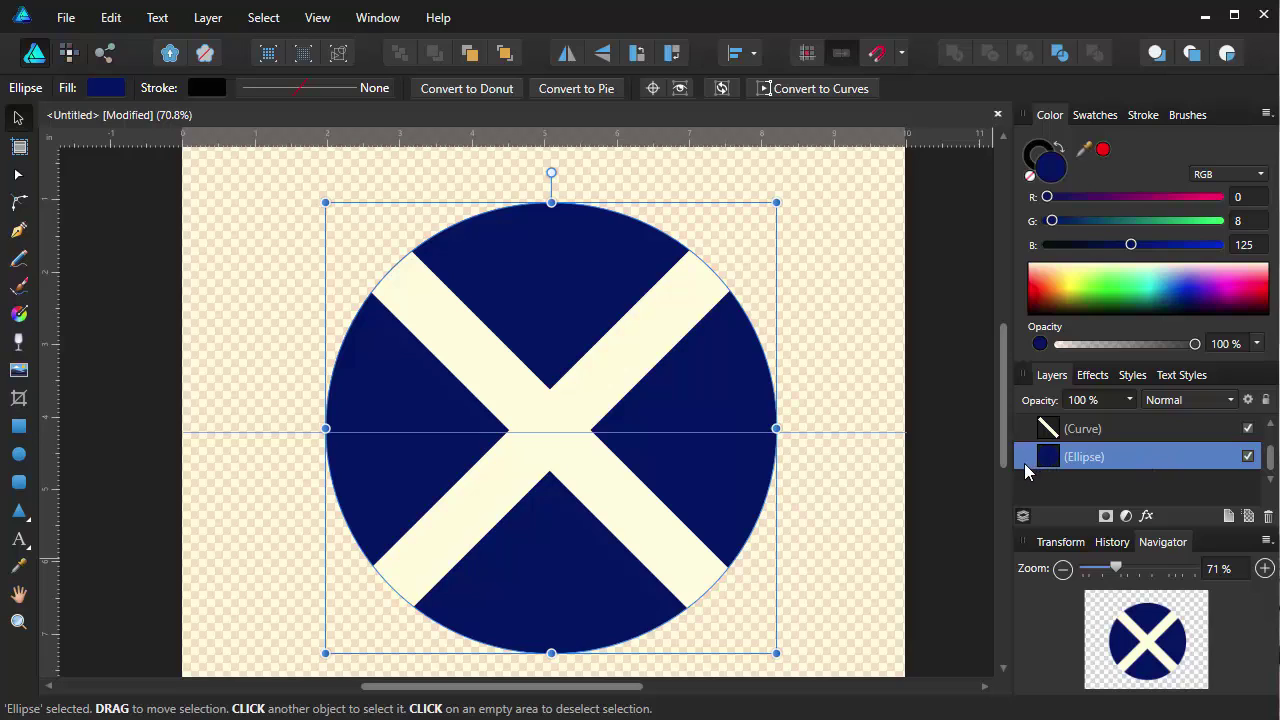
left_click(1152, 440, "shift")
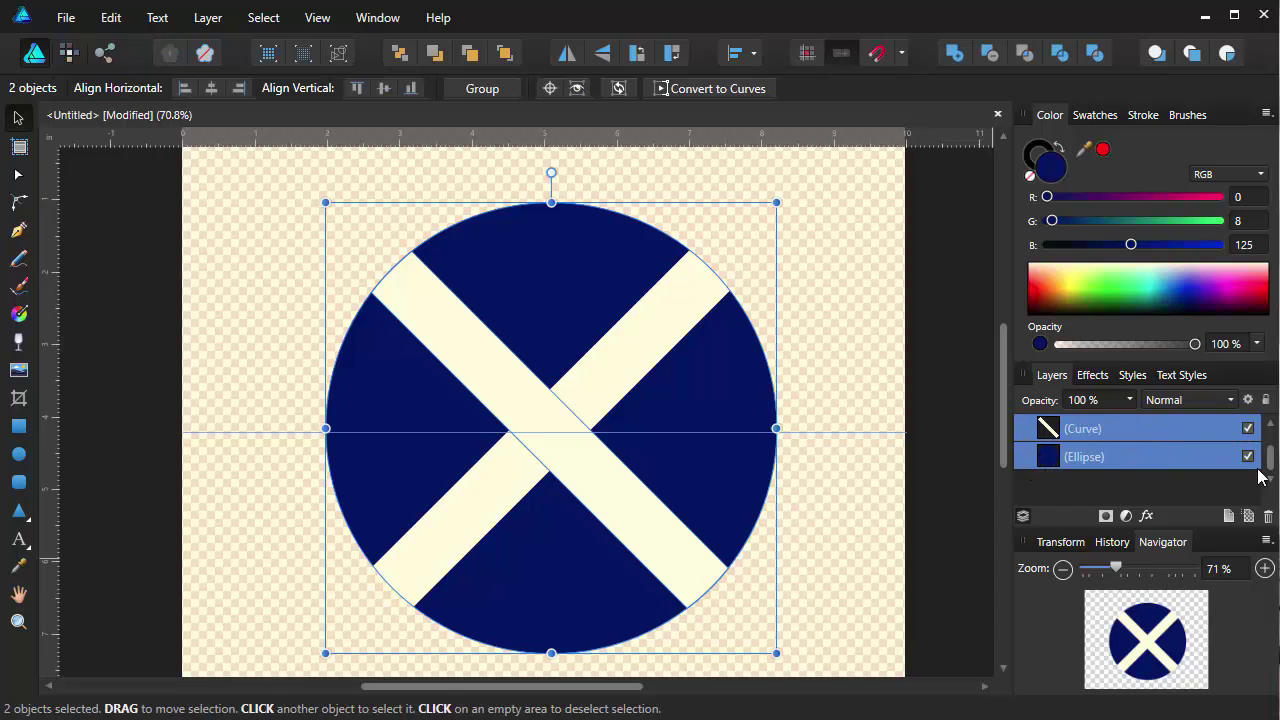
left_click_drag(1272, 466, 1272, 452)
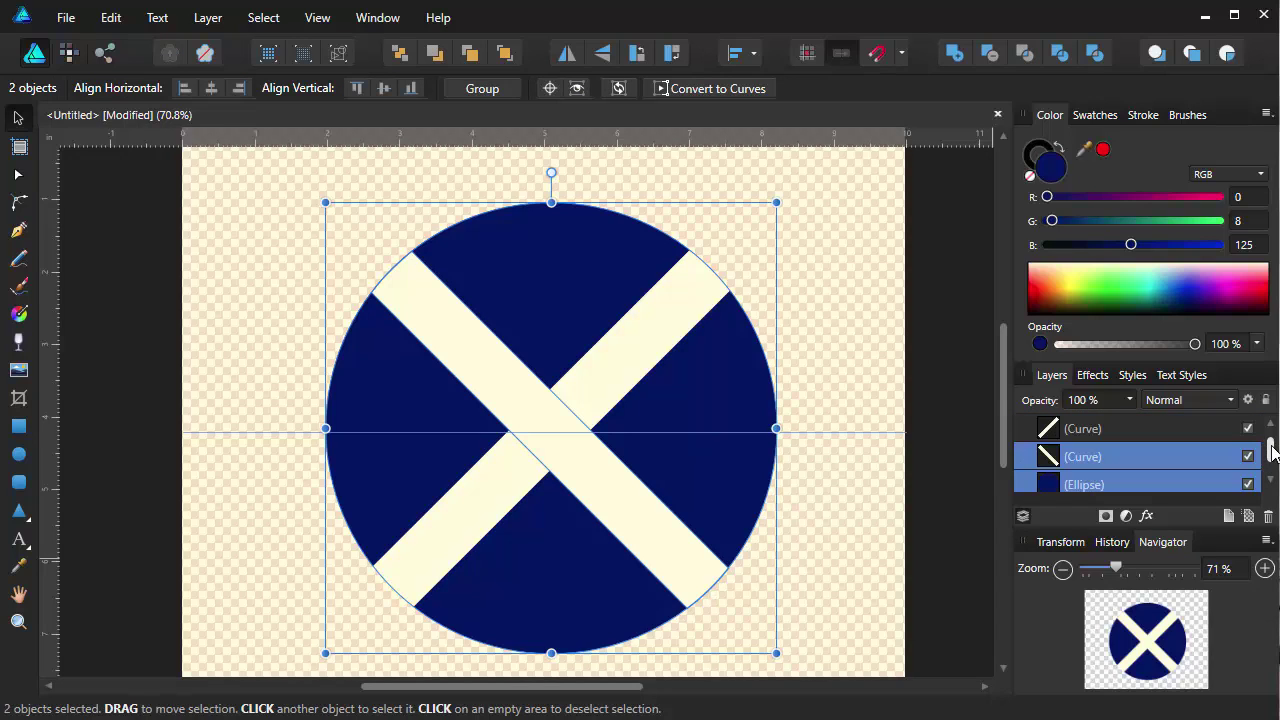
left_click(1029, 431, "shift")
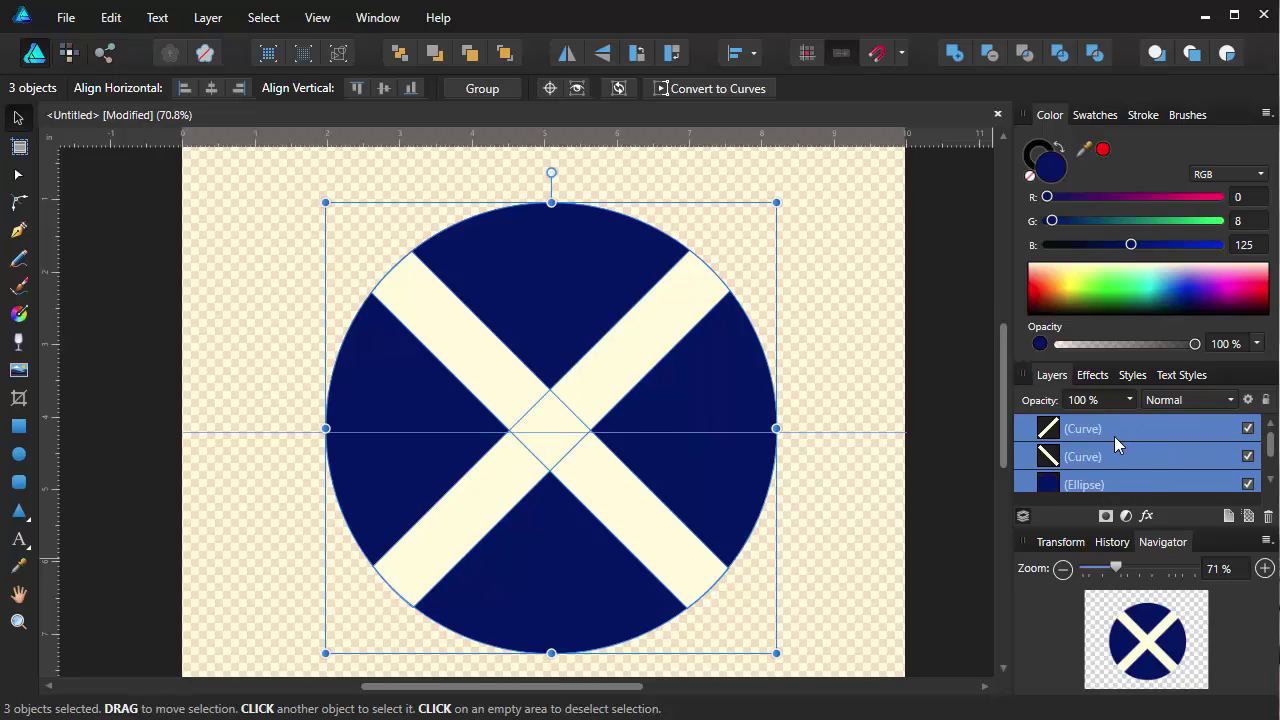
right_click(1030, 432)
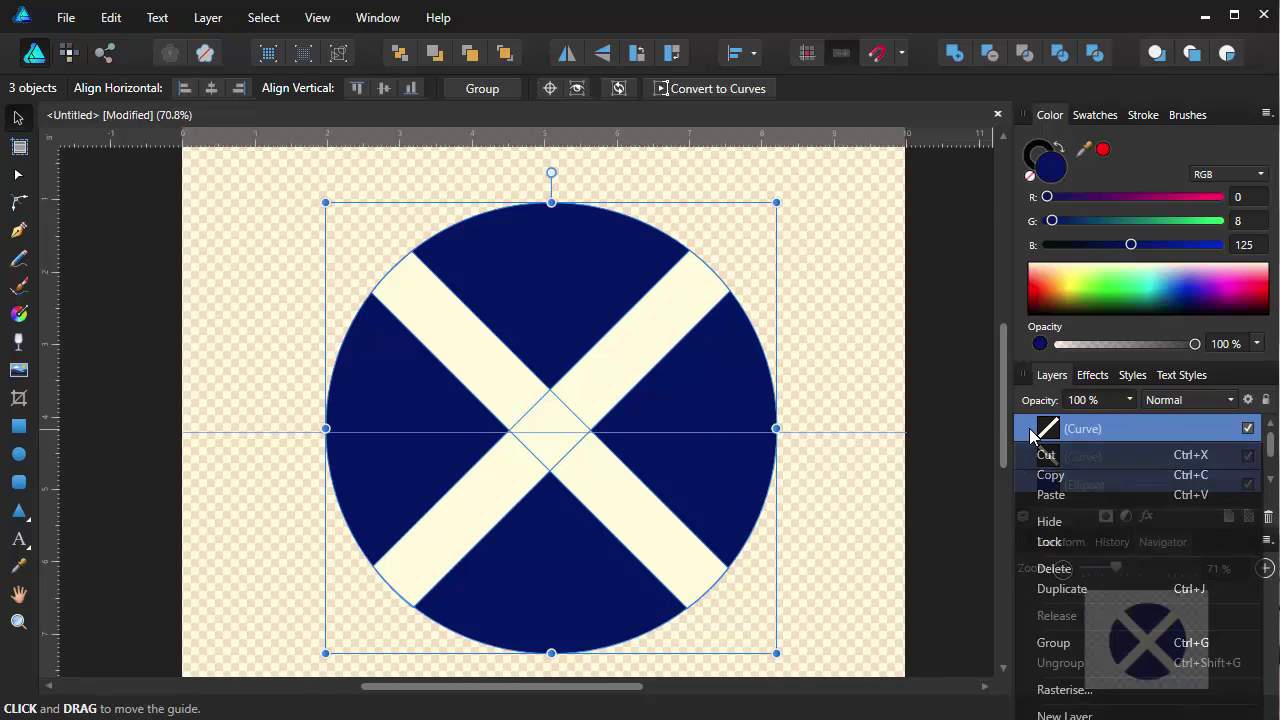
left_click(1058, 645)
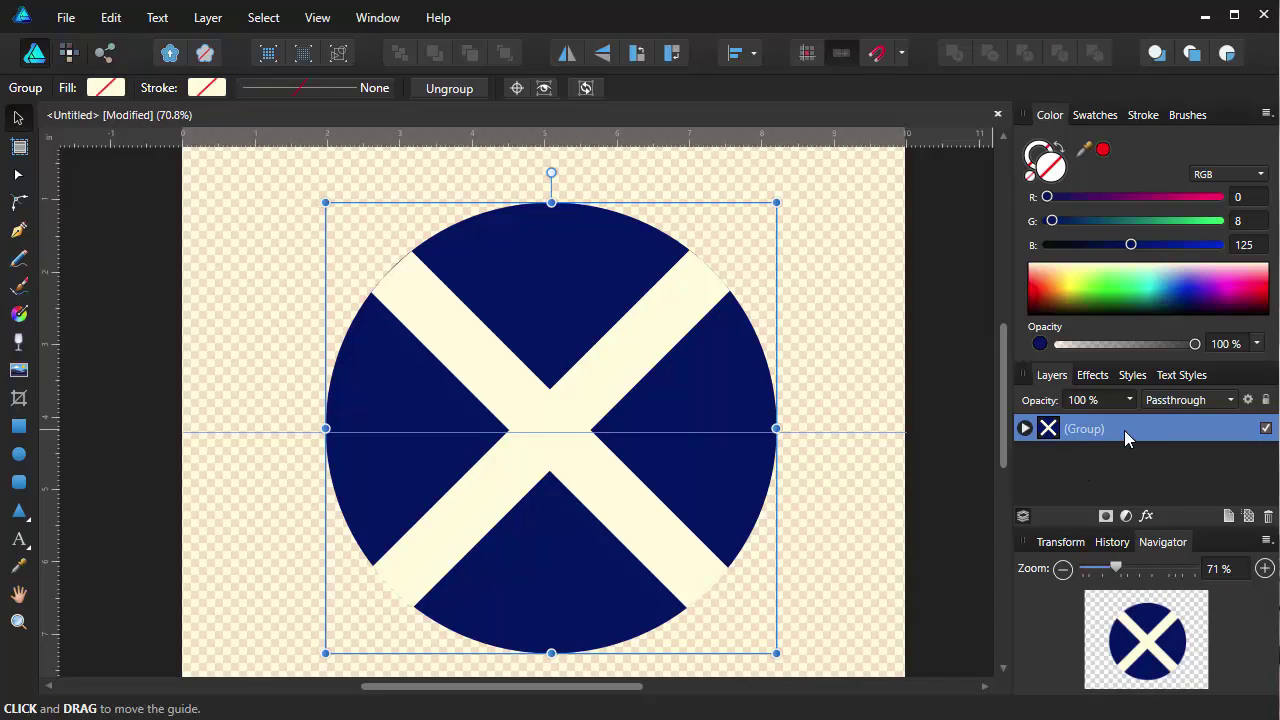
left_click(1024, 429)
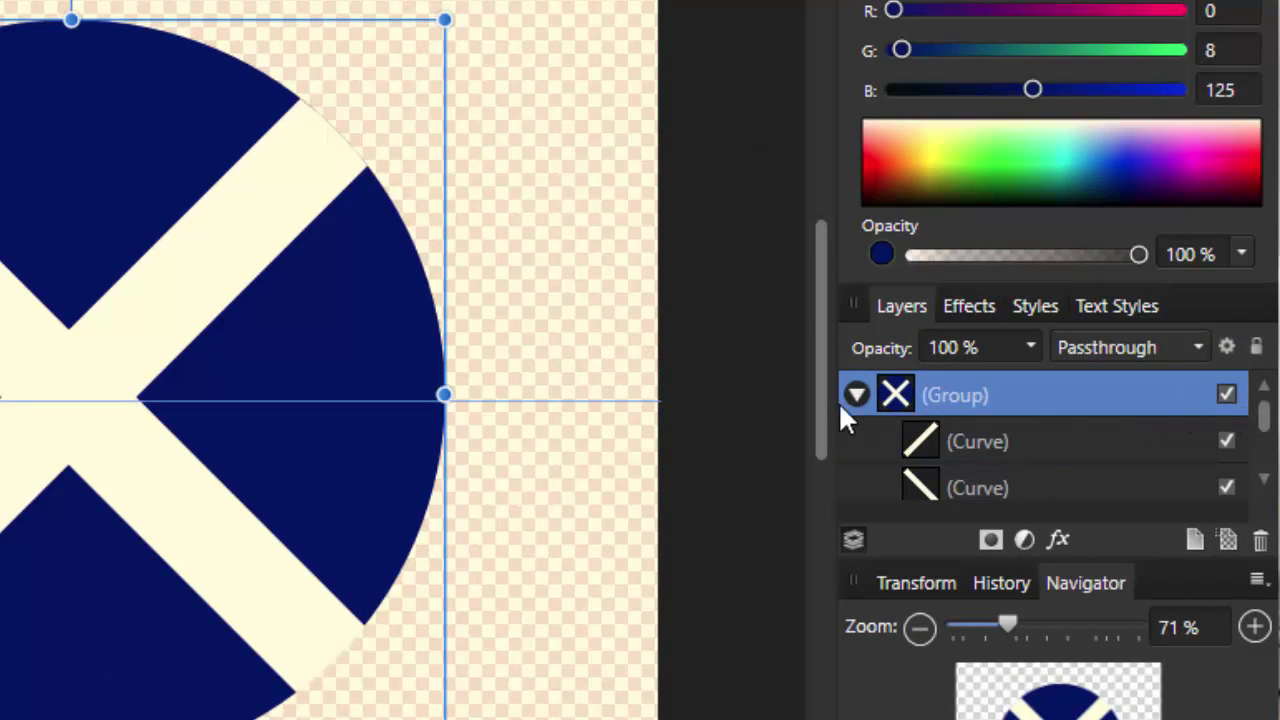
Step: Collapse the group in the layer list and deselect it
left_click(857, 395)
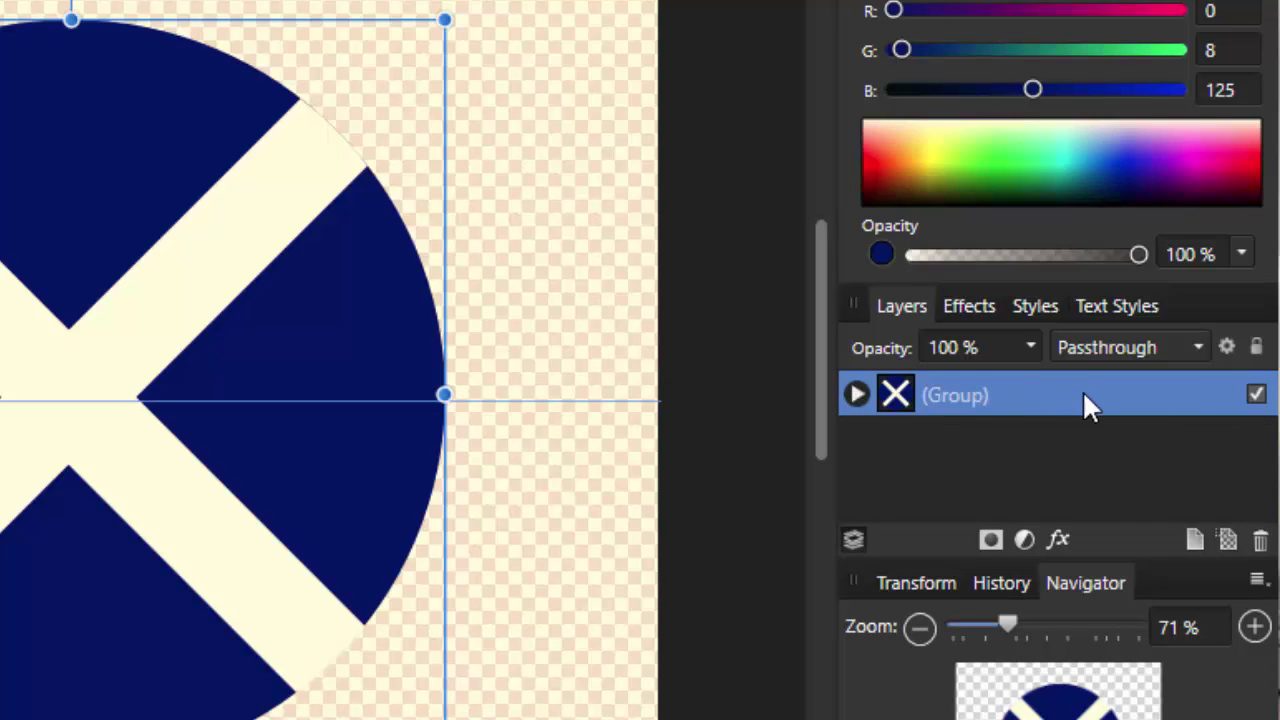
left_click(857, 395)
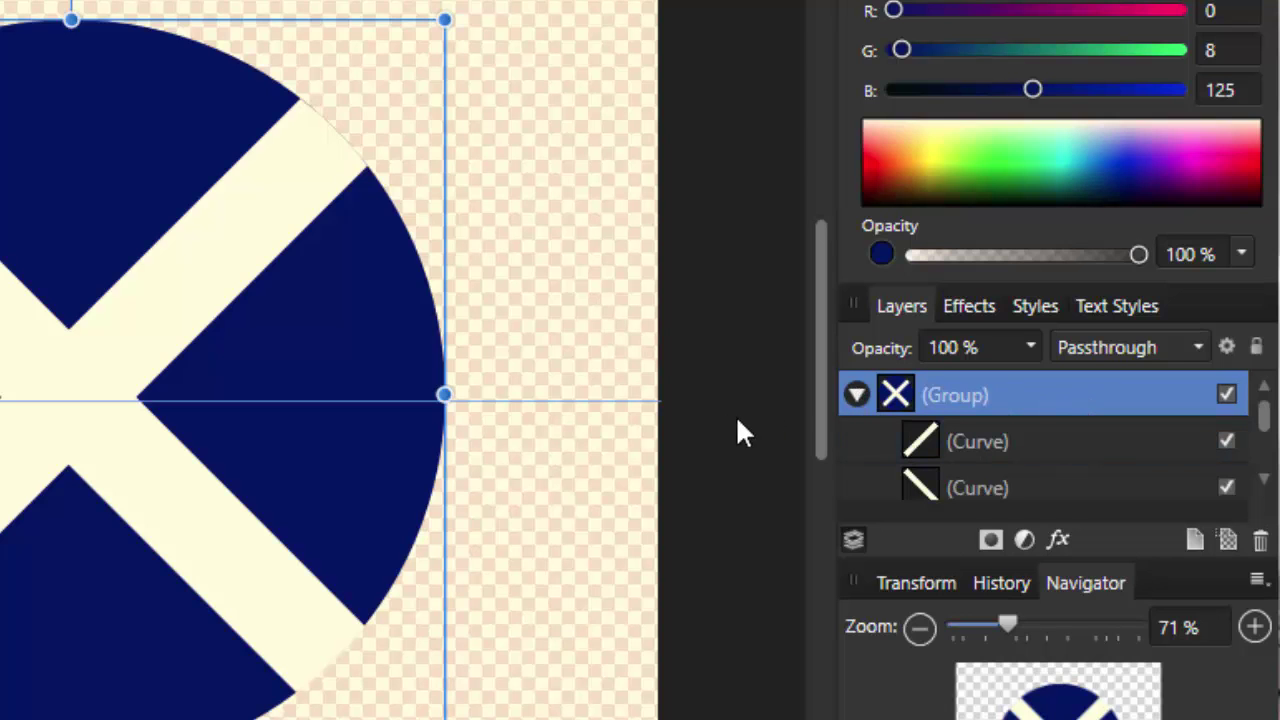
left_click(855, 394)
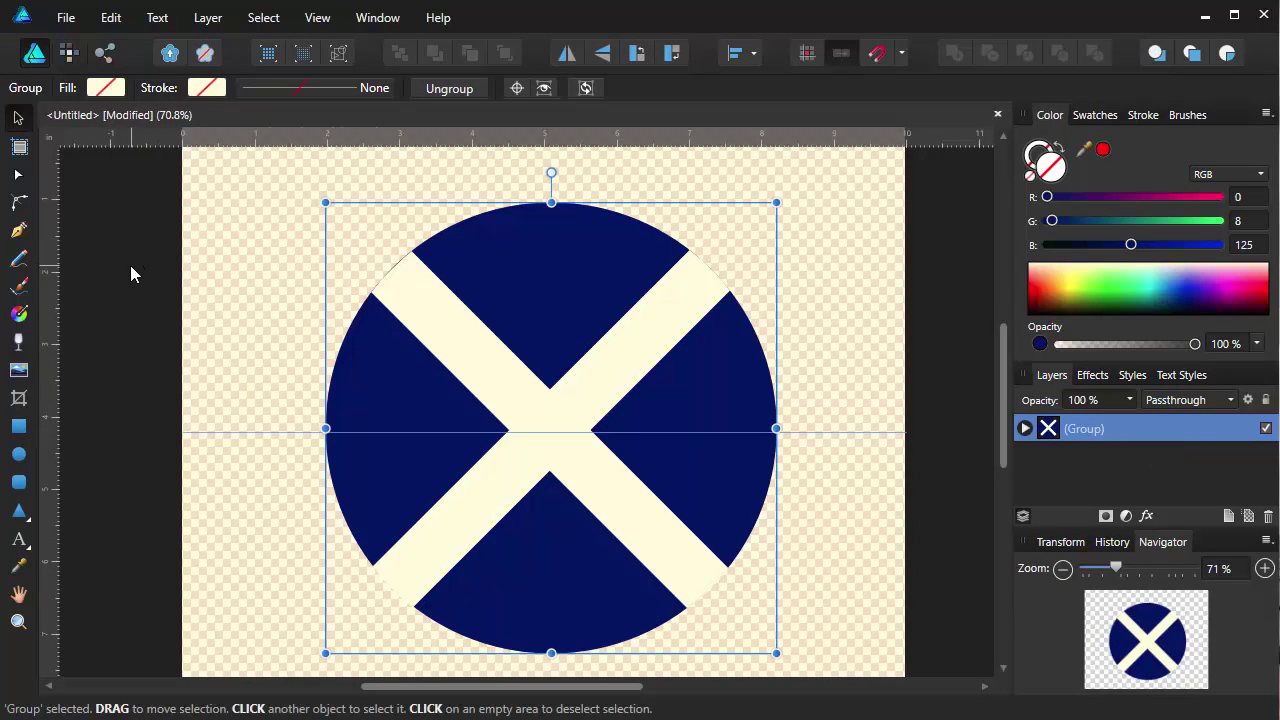
left_click(416, 262)
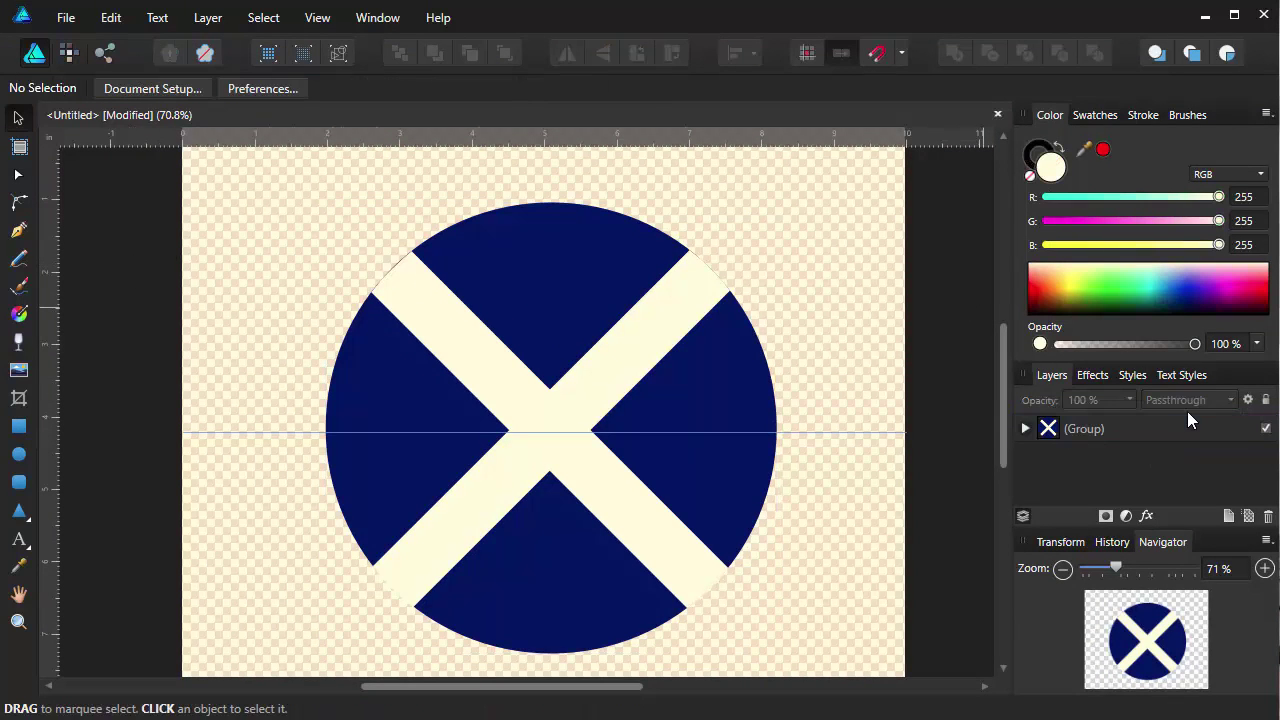
Step: Try to enable the 3D layer effect while no object is selected
left_click(1092, 376)
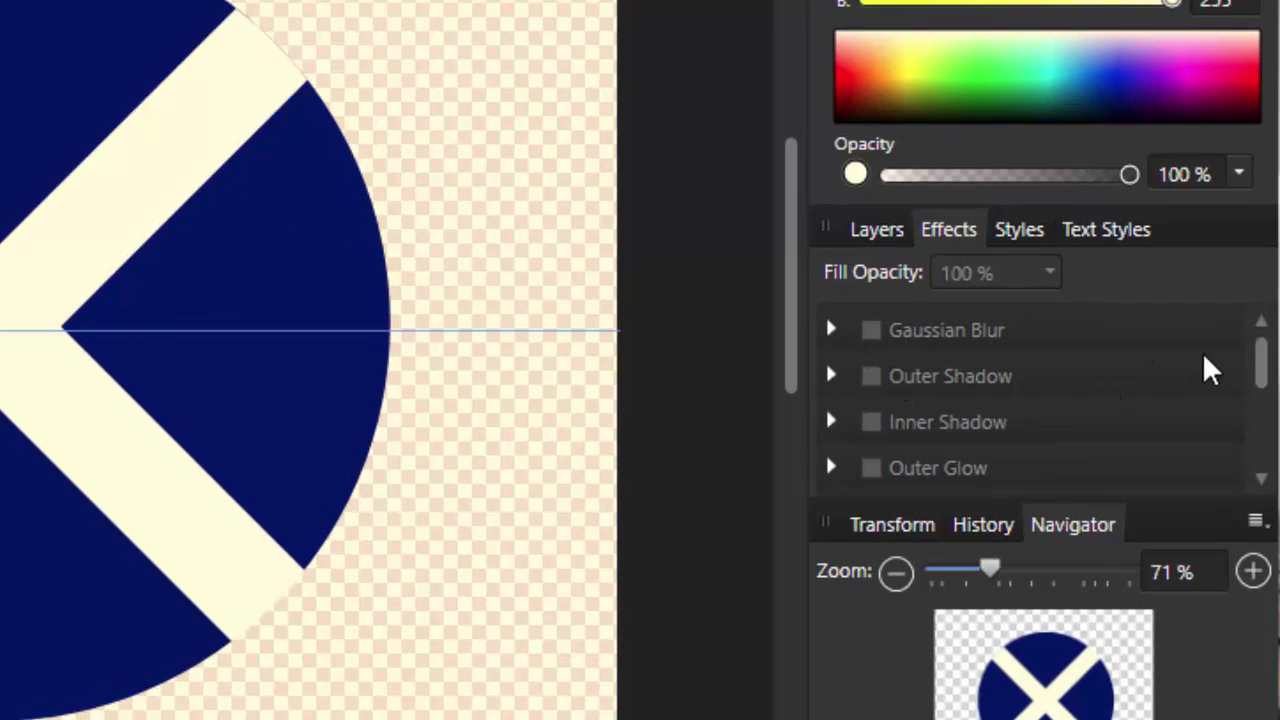
left_click_drag(1266, 366, 1262, 438)
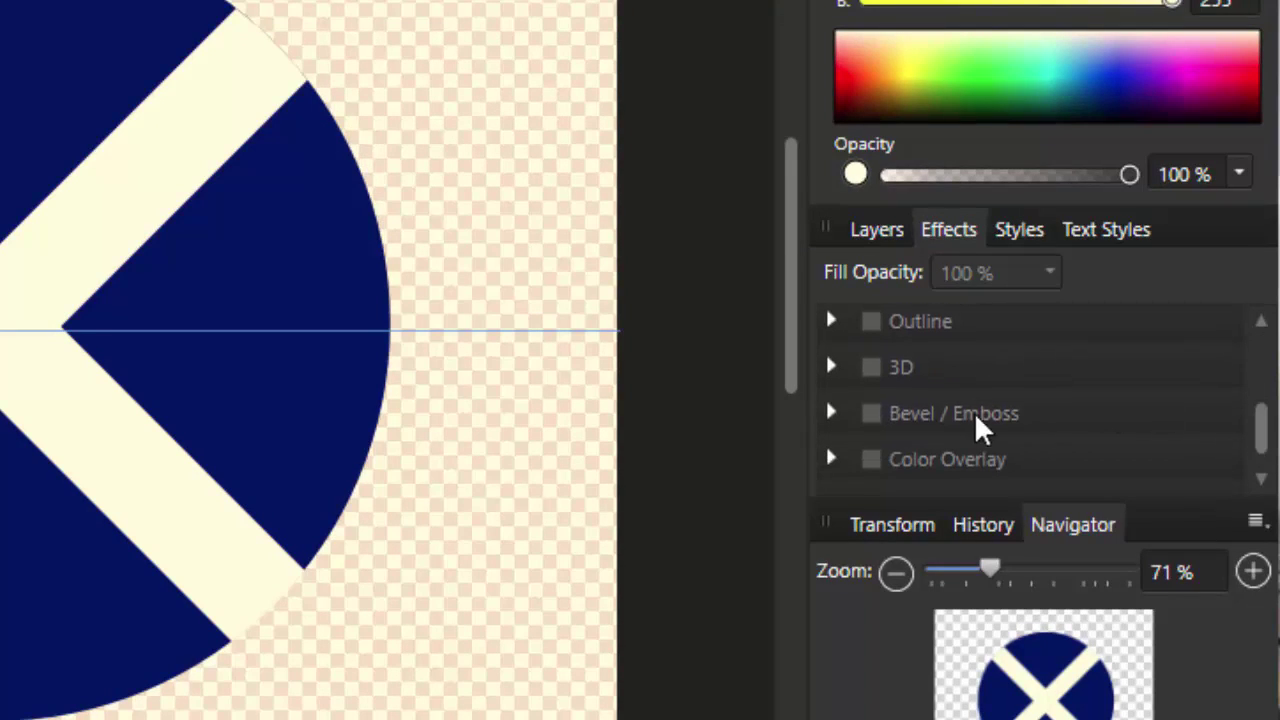
left_click(873, 368)
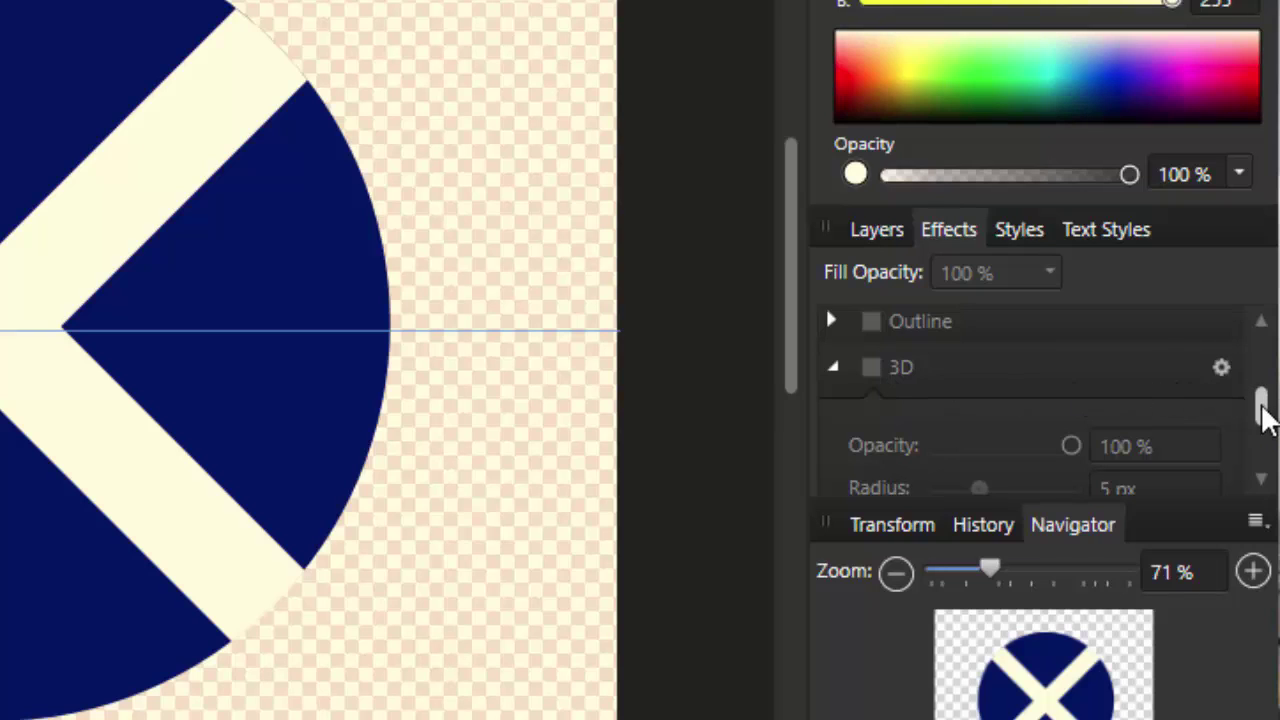
left_click_drag(1262, 418, 1265, 434)
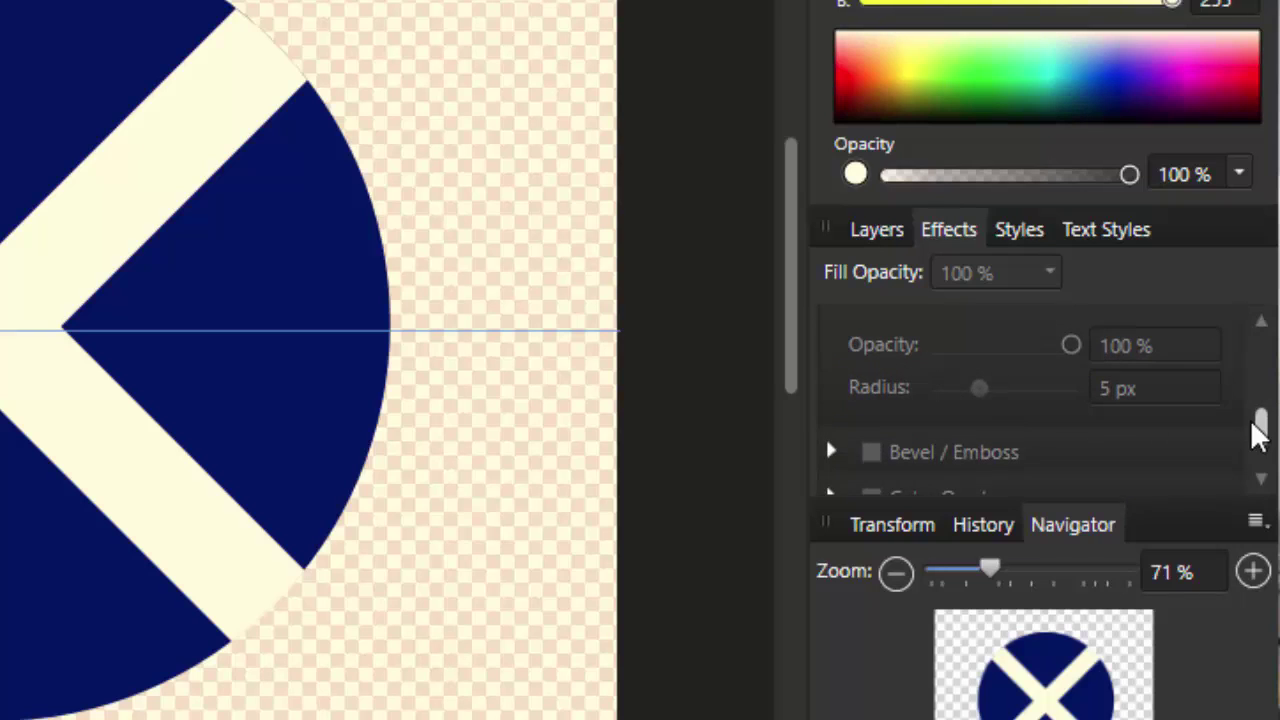
left_click_drag(1258, 436, 1260, 418)
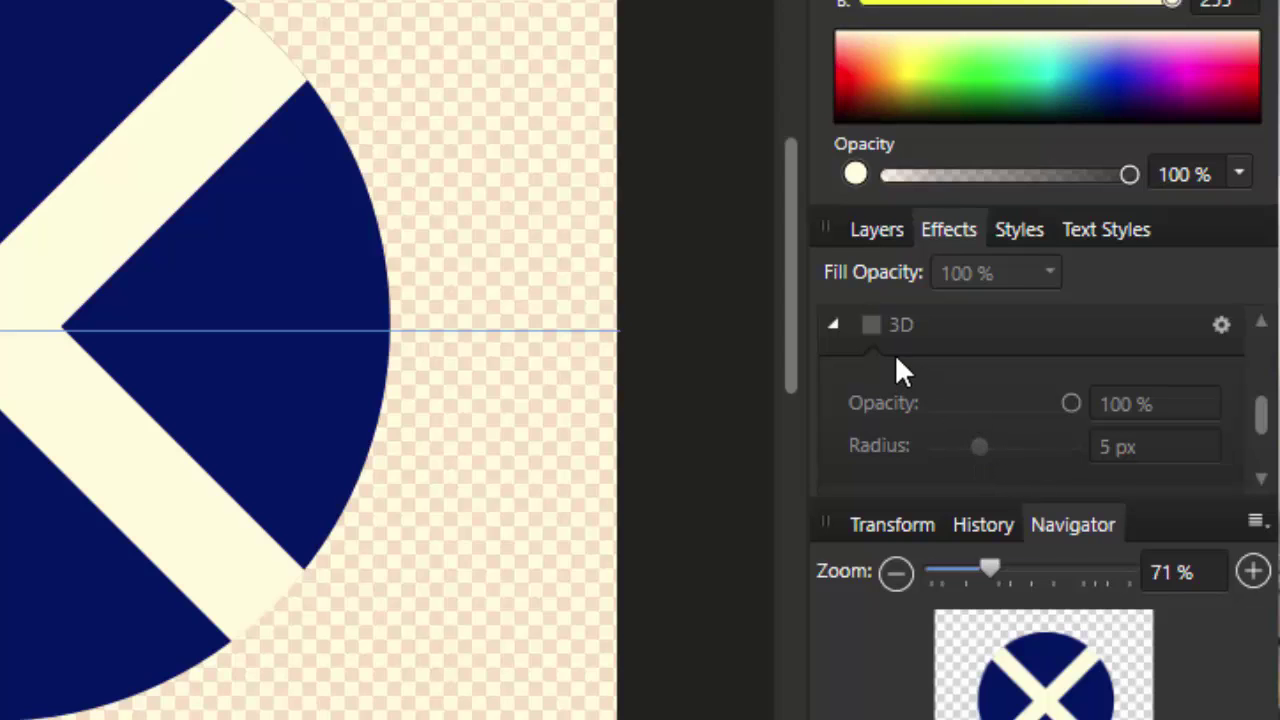
left_click(876, 330)
left_click(880, 330)
left_click(871, 328)
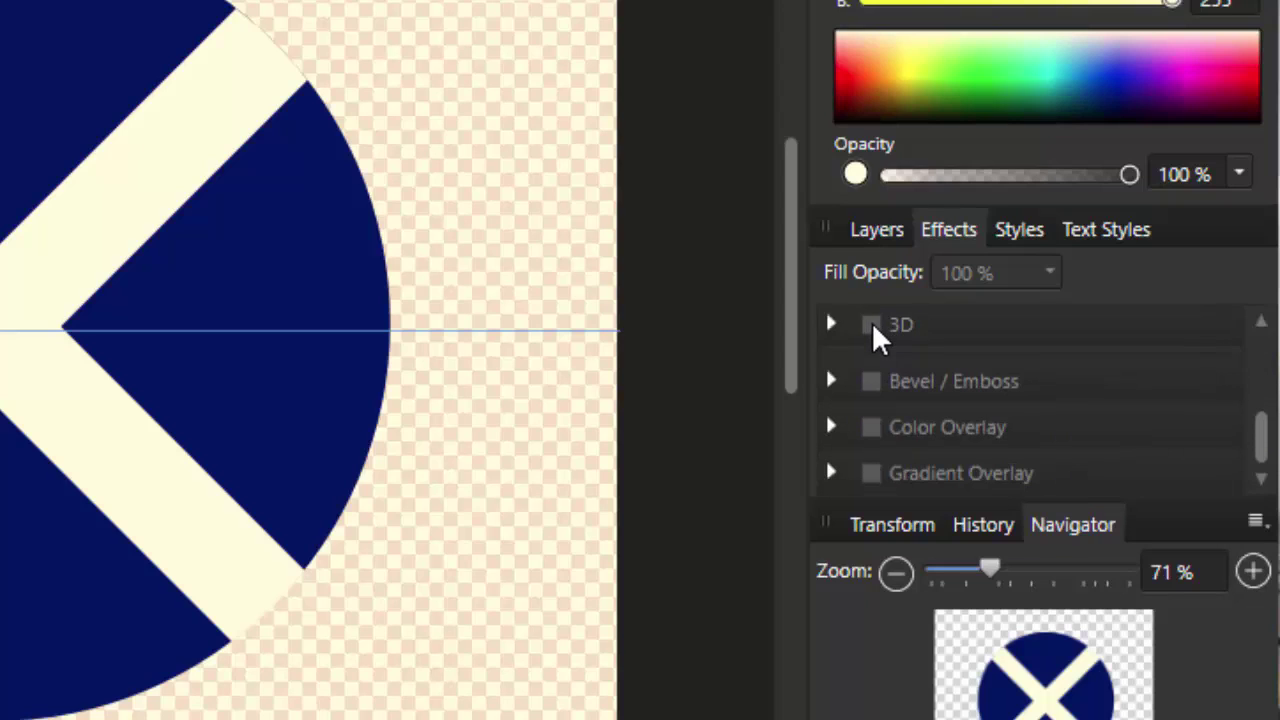
left_click(867, 338)
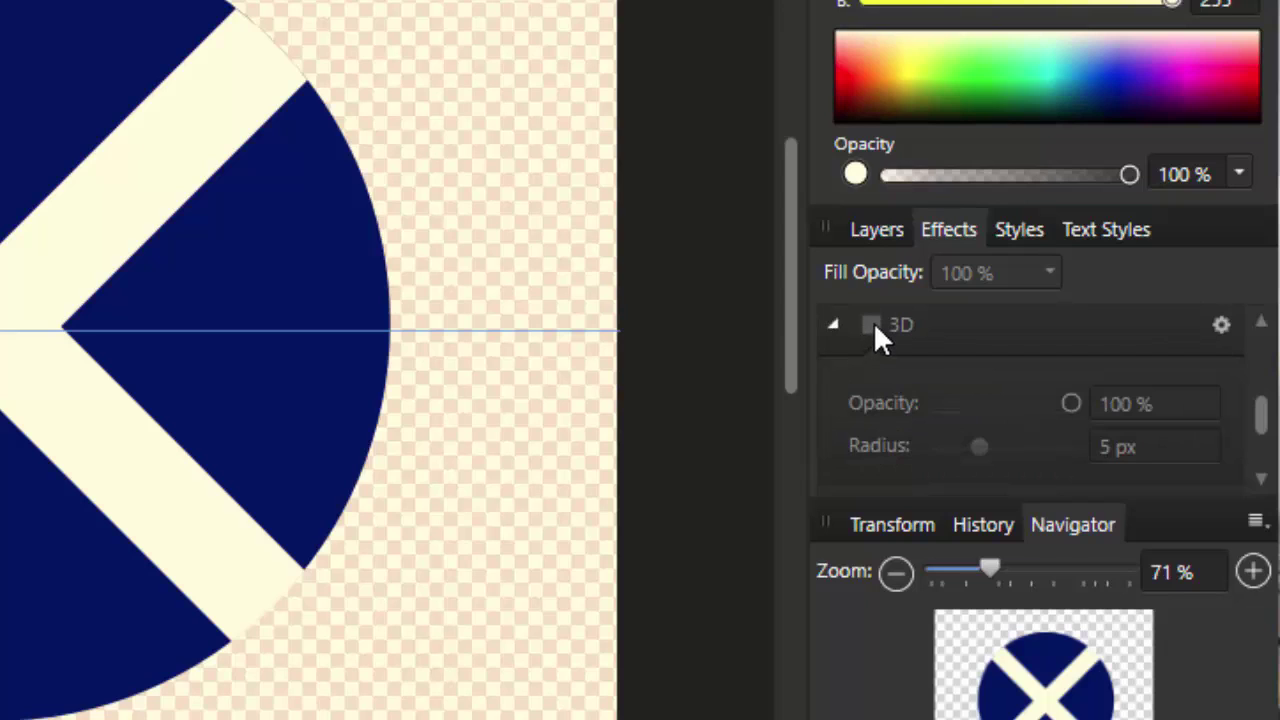
left_click(873, 332)
left_click(886, 334)
Step: Select the crossed-circle group and apply the 3D effect to it with a radius of 100 px
left_click(874, 233)
left_click(978, 330)
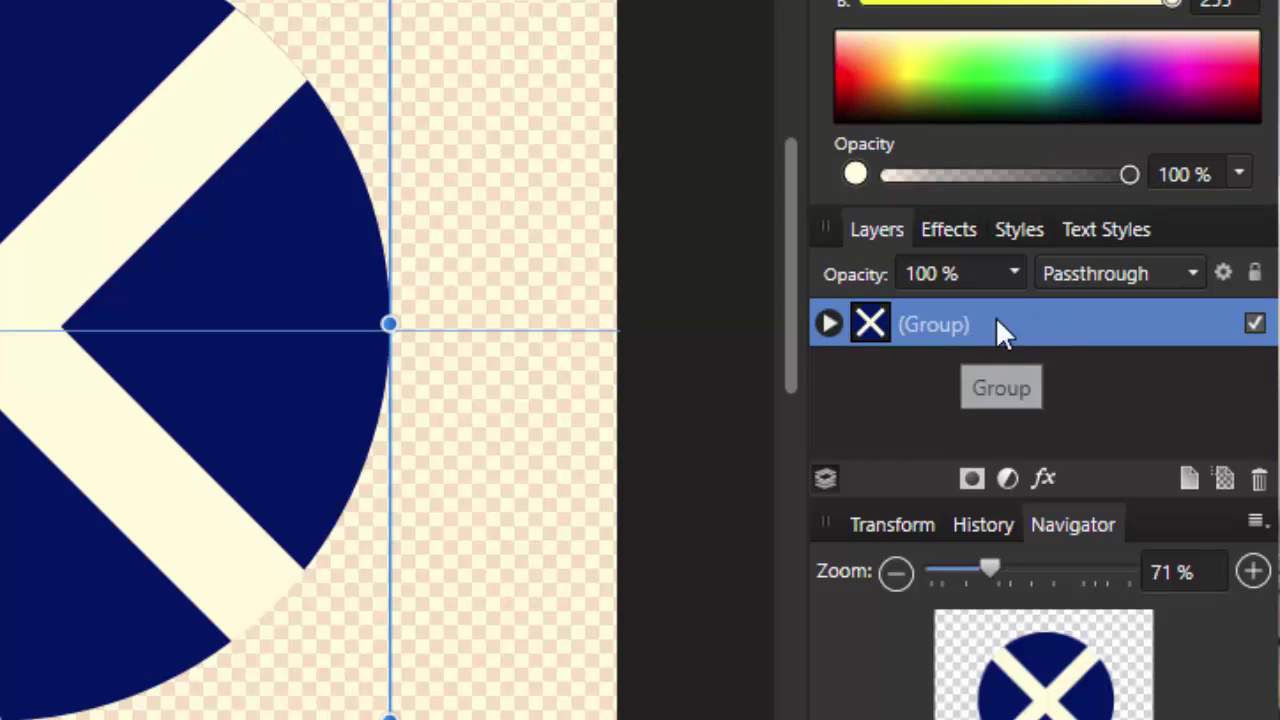
left_click(940, 230)
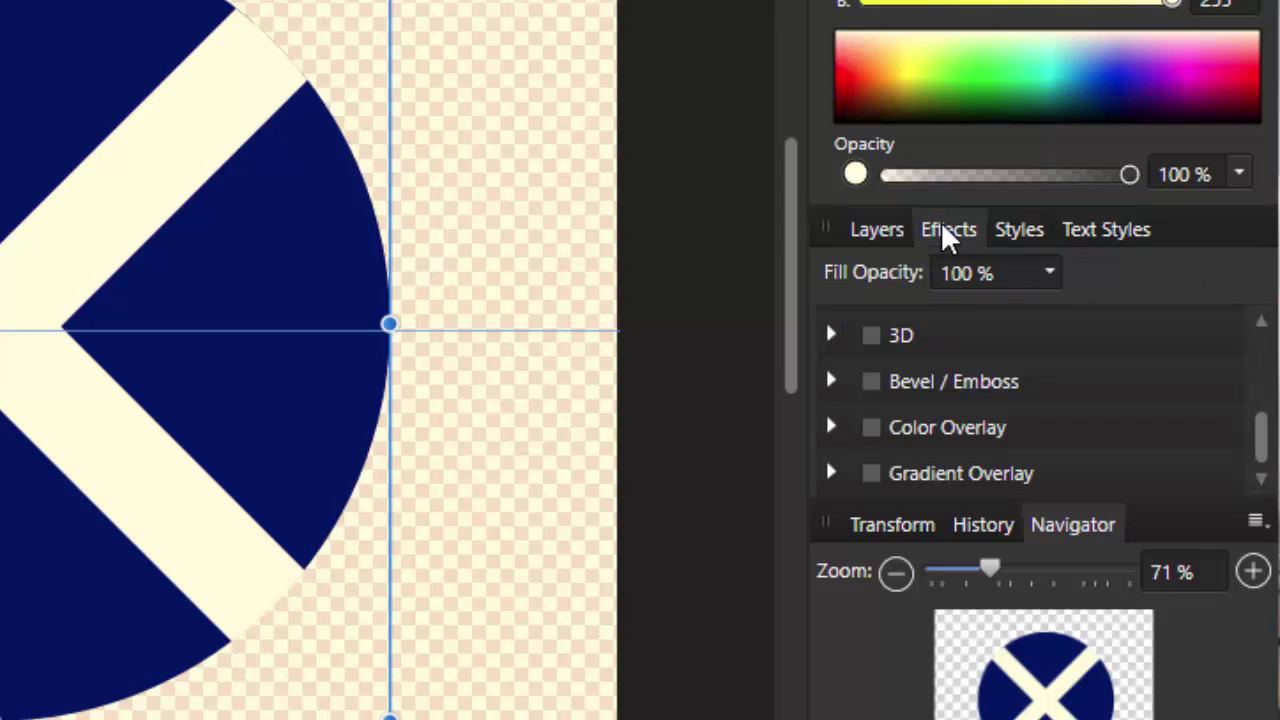
left_click(874, 338)
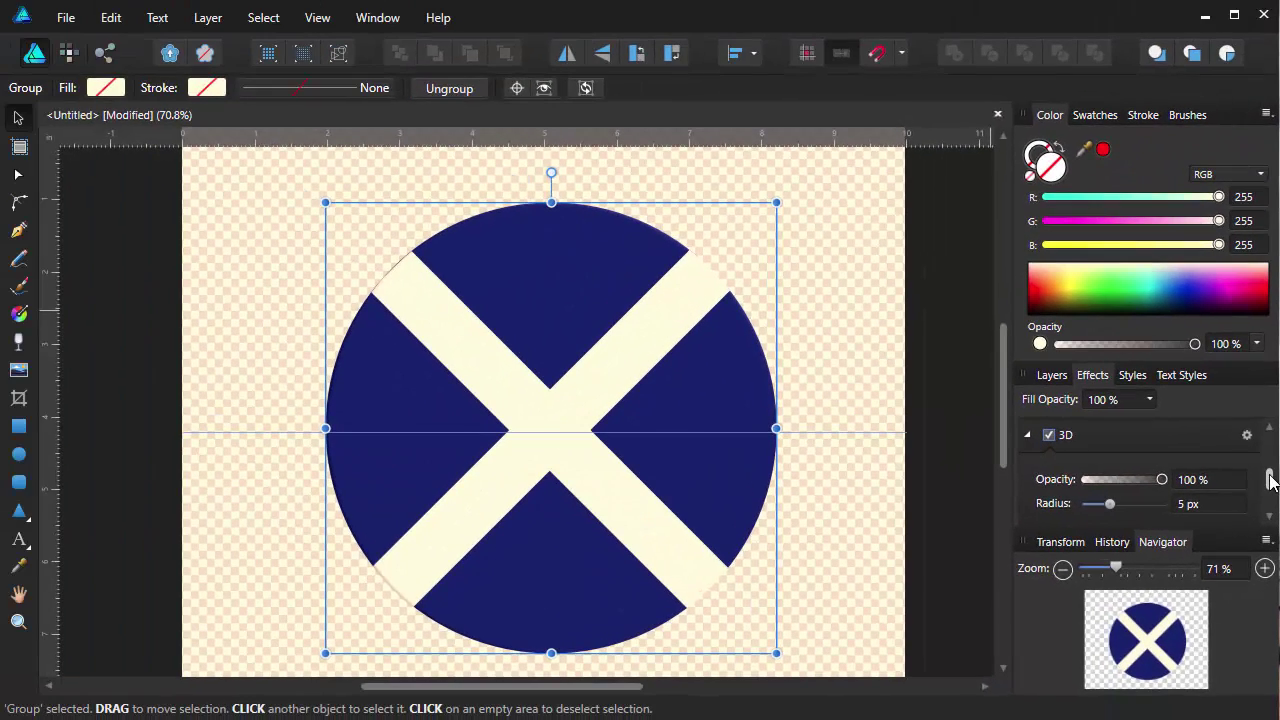
scroll(1271, 481, "down", 2)
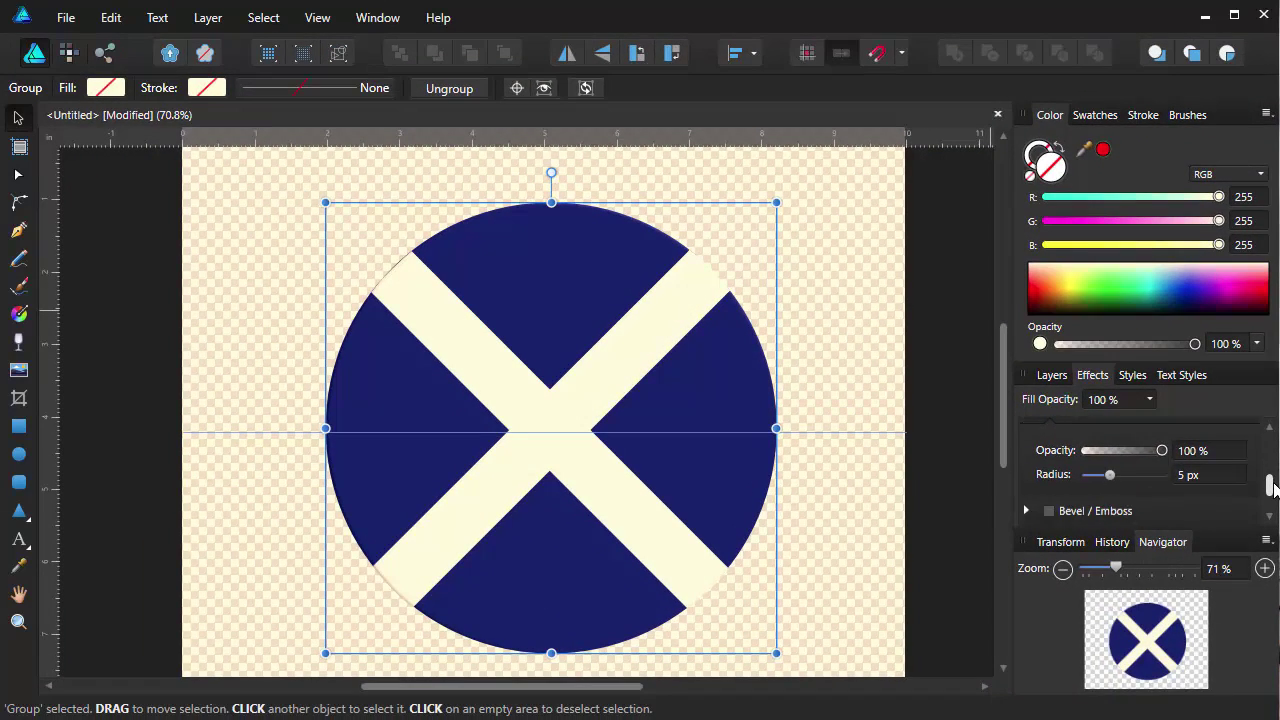
left_click_drag(1113, 470, 1175, 466)
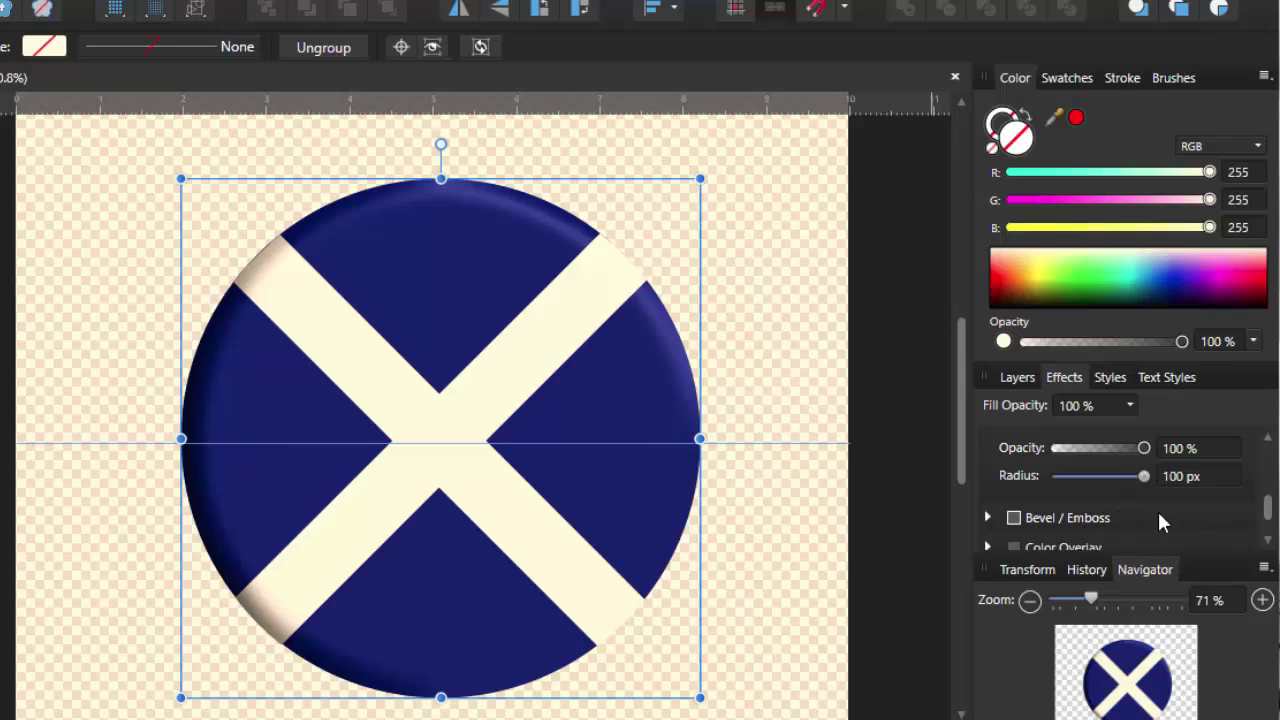
Step: Add a Bevel / Emboss effect to the group with a radius of 22.9 px and 39 % opacity
left_click_drag(1268, 500, 1268, 517)
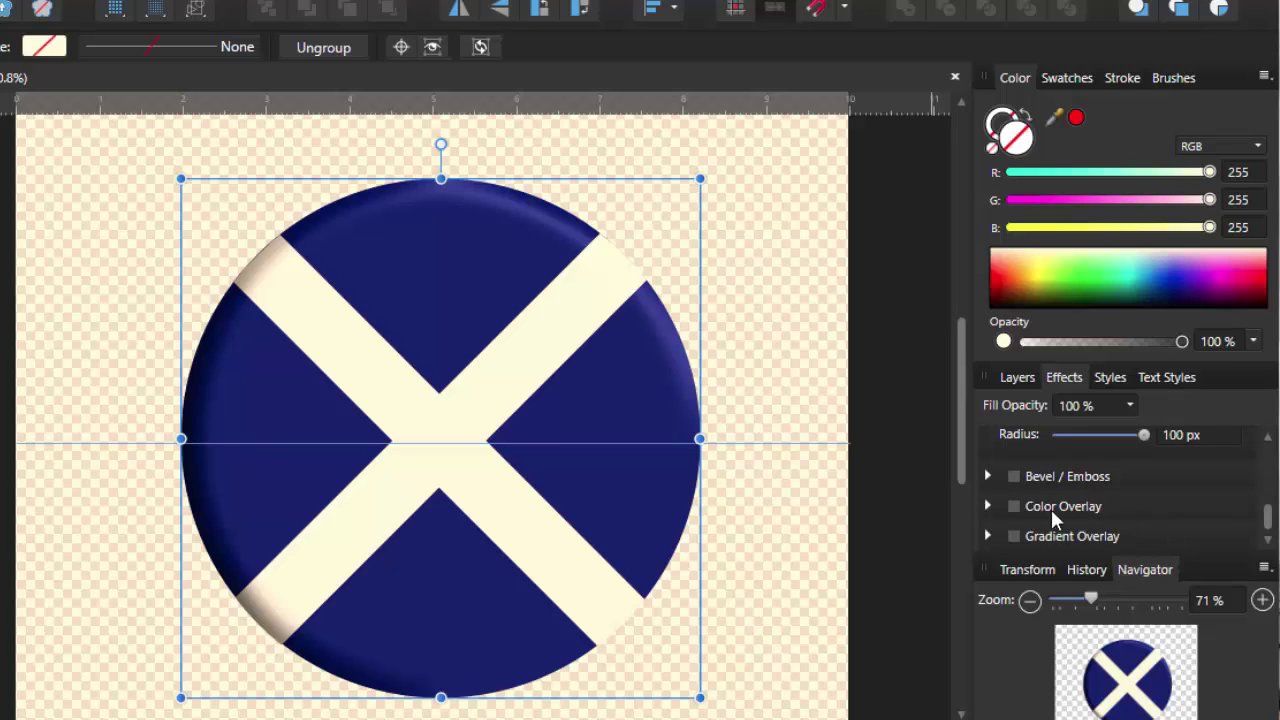
left_click(1013, 477)
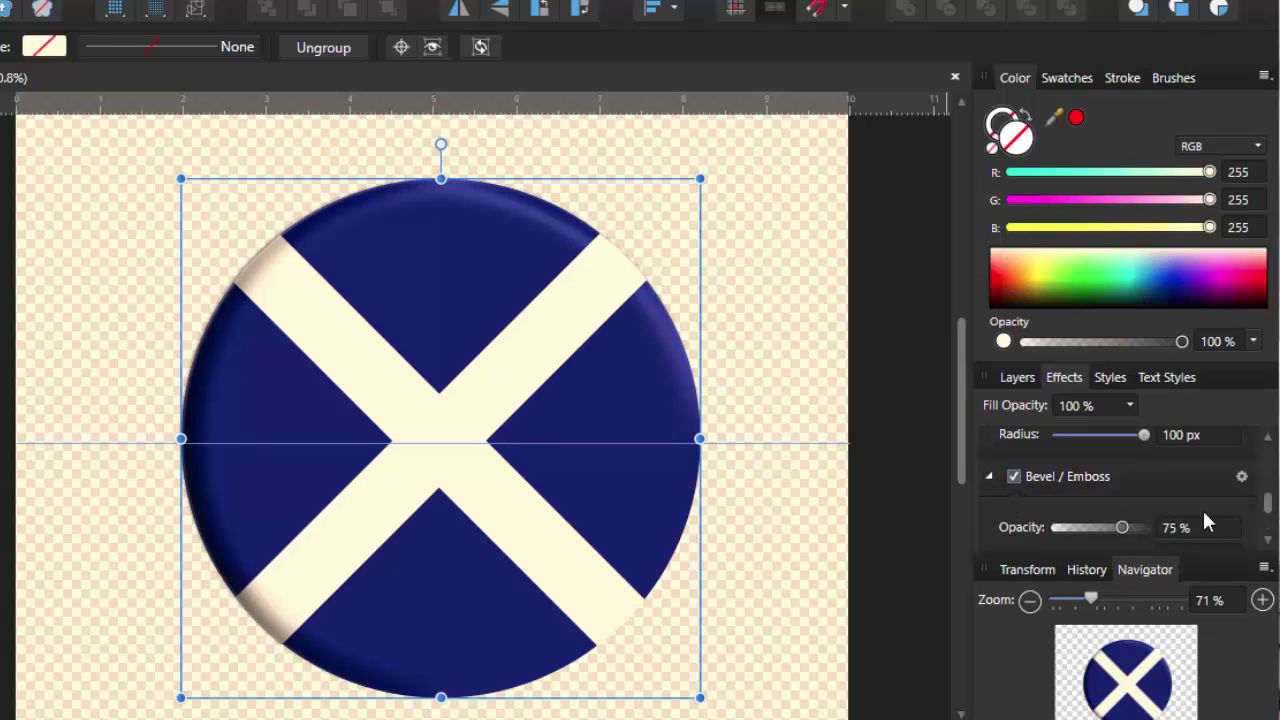
left_click_drag(1268, 505, 1277, 515)
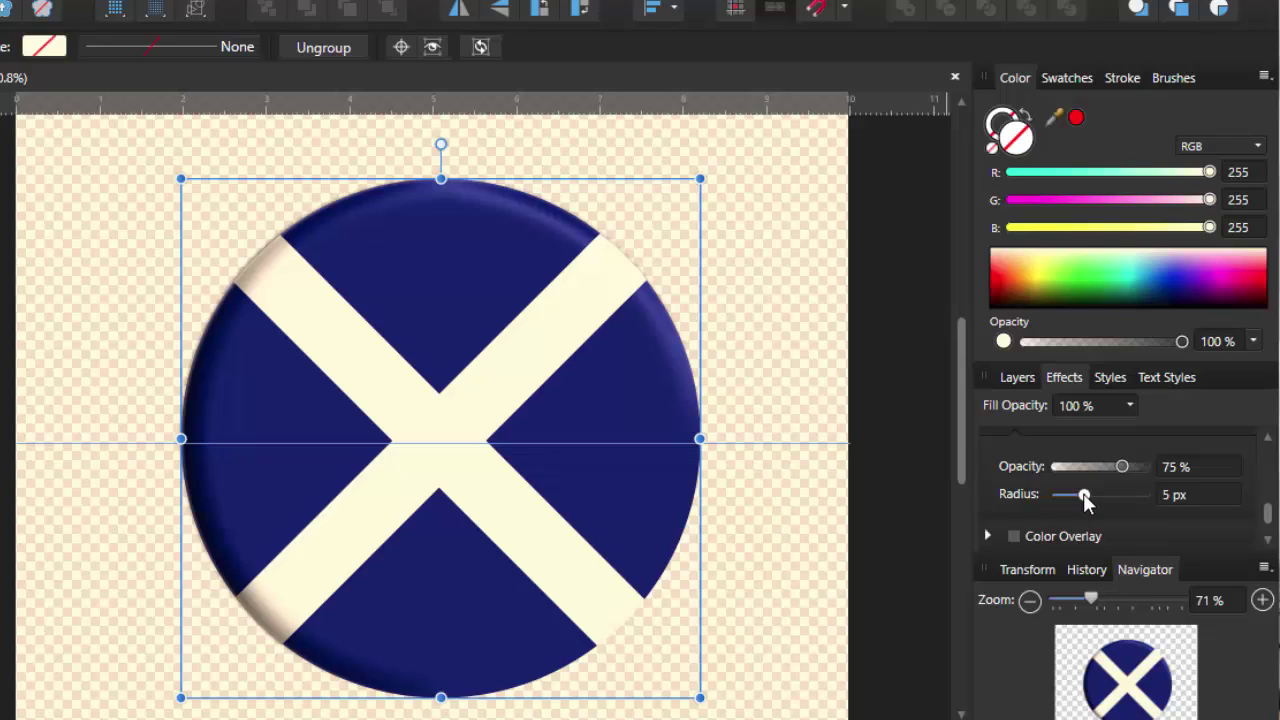
mouse_move(1086, 496)
left_mouse_down()
mouse_move(1123, 496)
mouse_move(1085, 495)
mouse_move(1107, 494)
left_mouse_up()
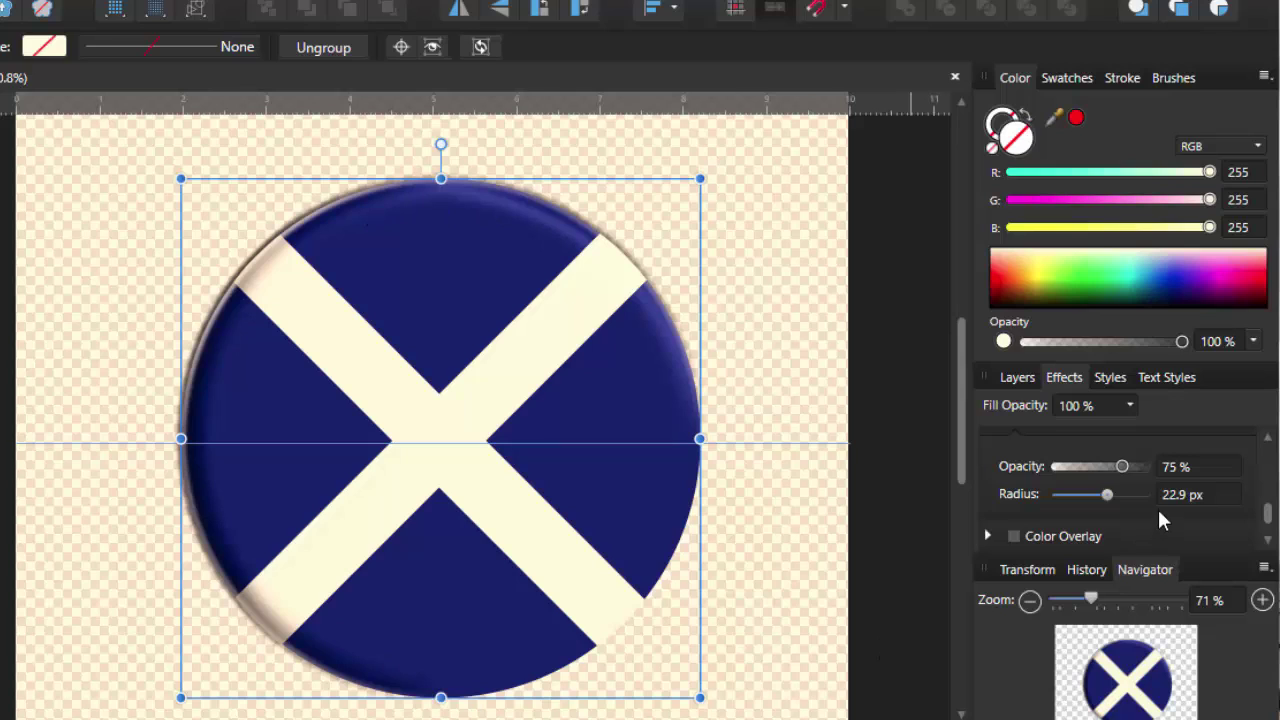
mouse_move(1122, 466)
left_mouse_down()
mouse_move(1067, 463)
mouse_move(1119, 465)
mouse_move(1092, 470)
left_mouse_up()
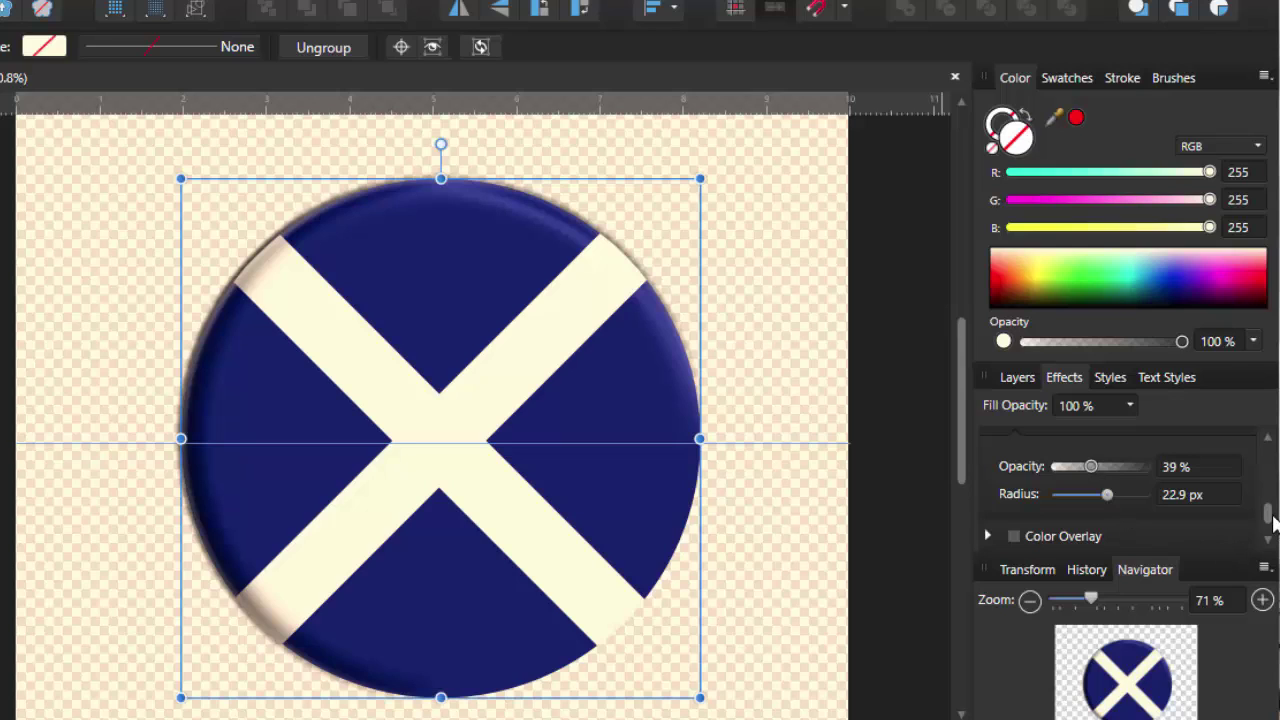
Step: Add an Outer Shadow effect to the group and set its angle to 225°
left_click_drag(1268, 515, 1266, 457)
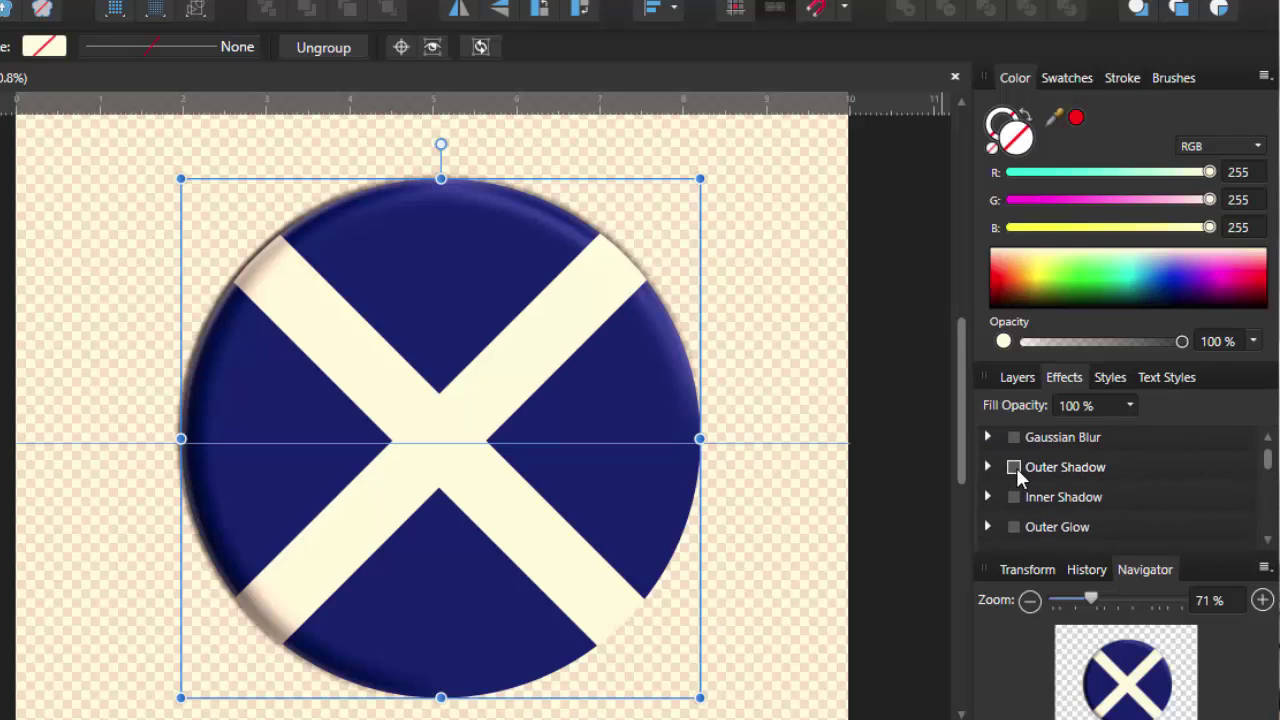
left_click(1015, 468)
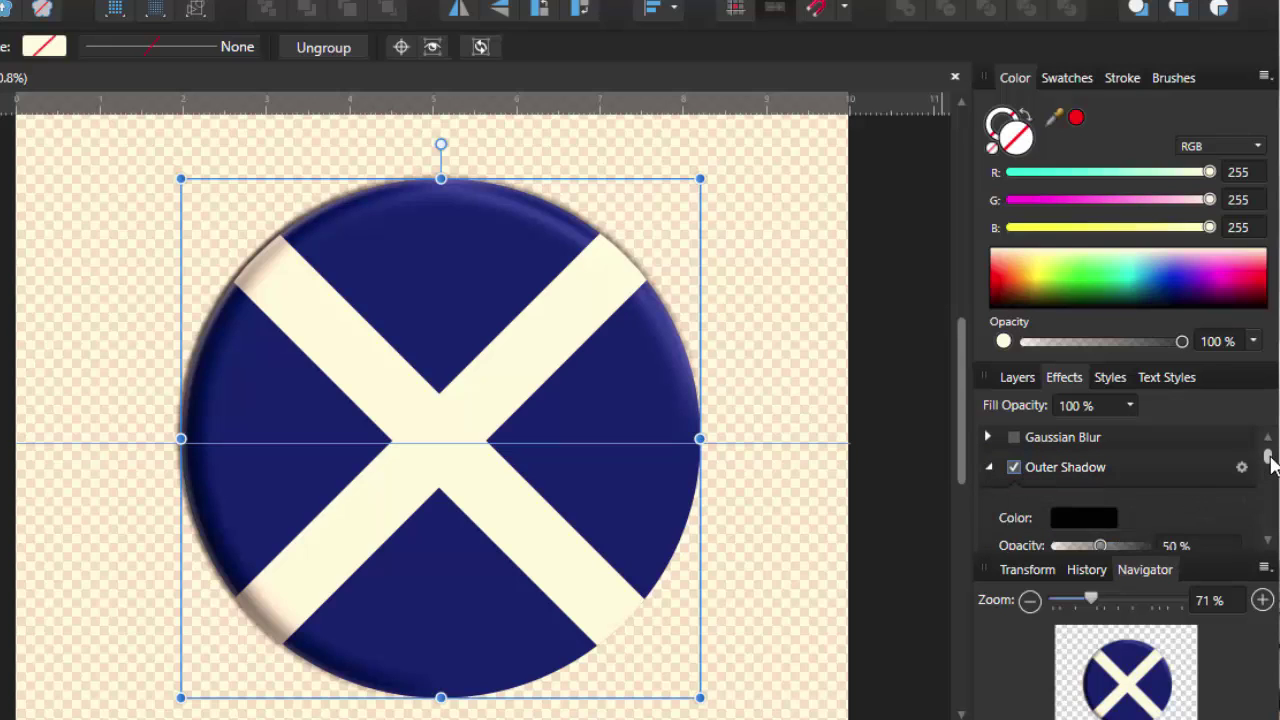
left_click_drag(1268, 457, 1268, 466)
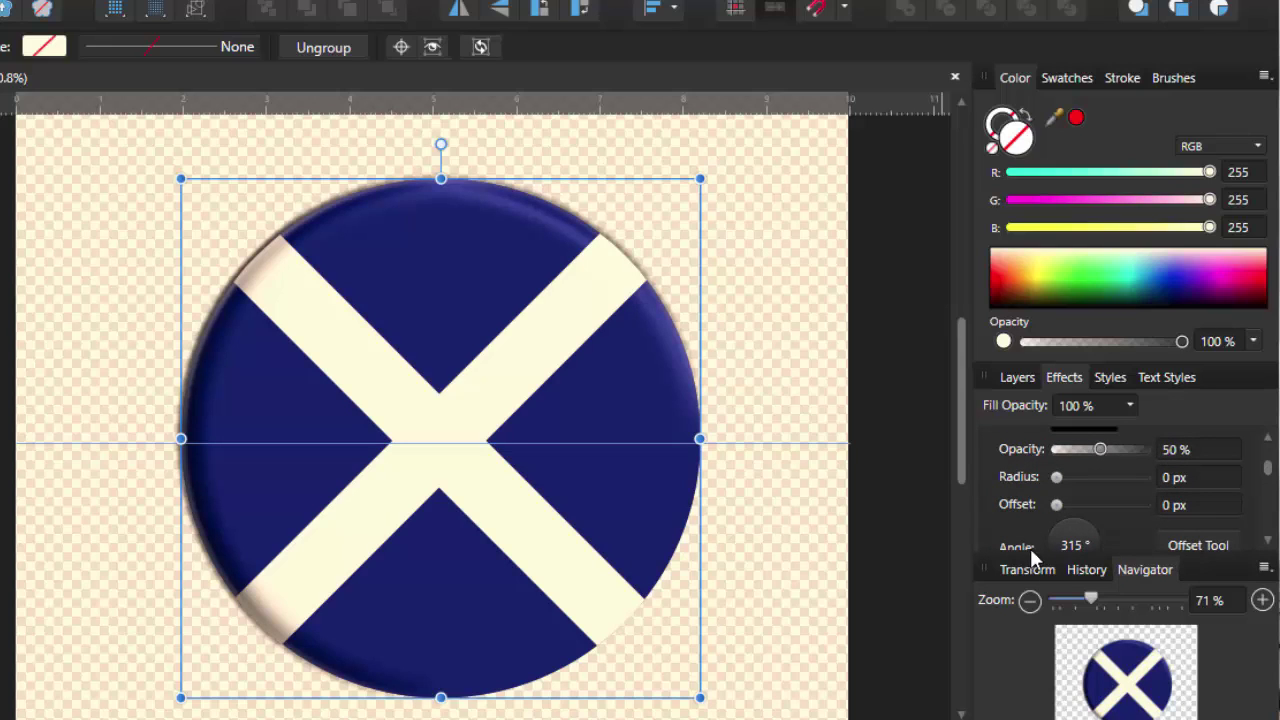
left_click_drag(1268, 468, 1270, 480)
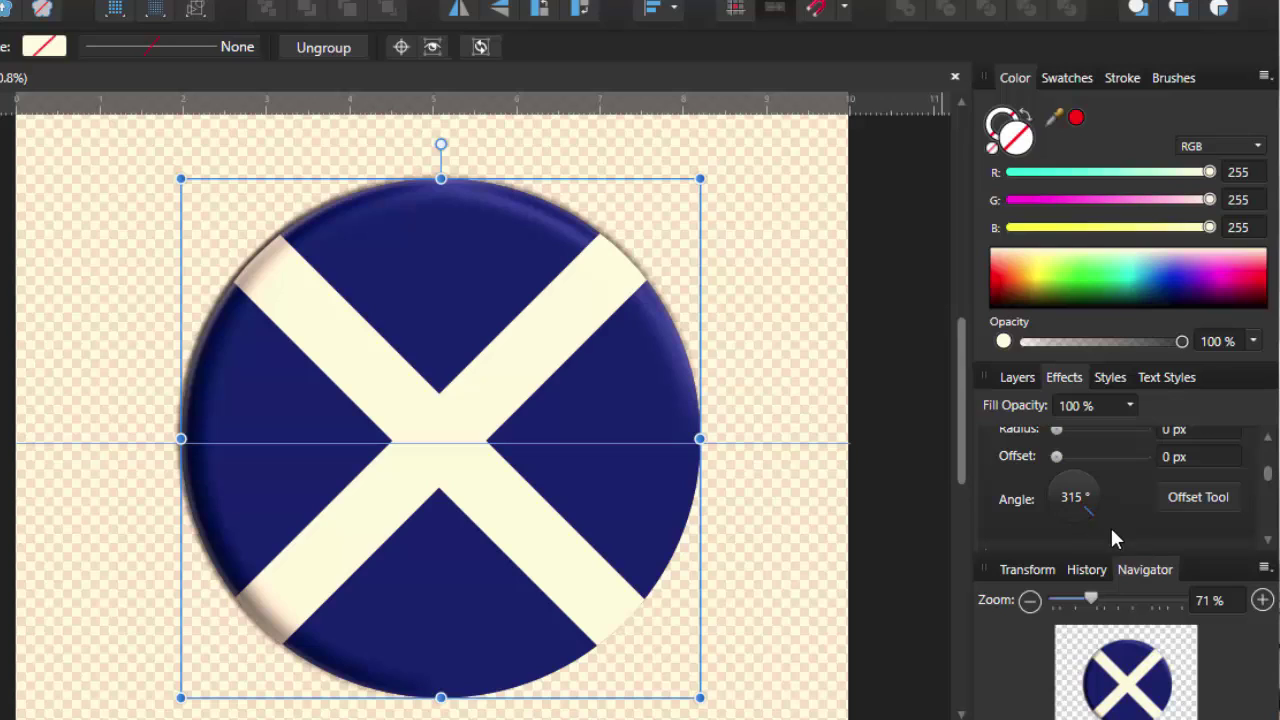
left_click_drag(1090, 514, 1088, 516)
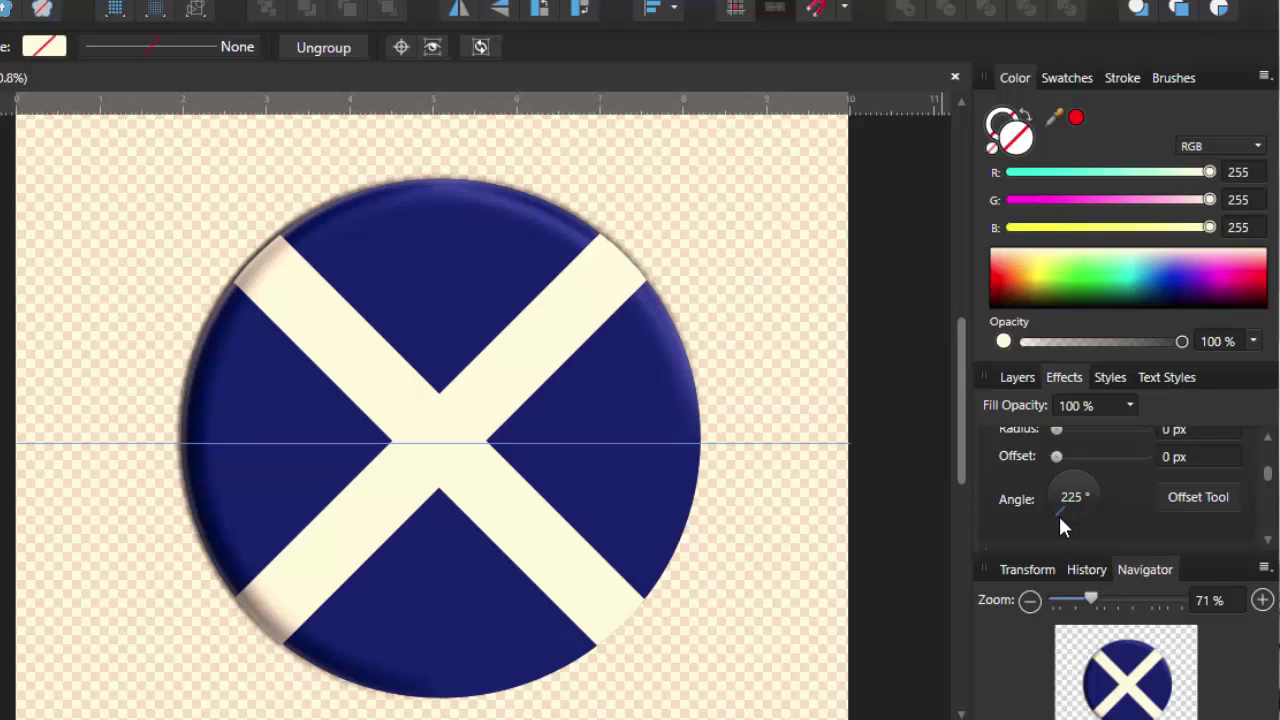
left_click_drag(1060, 518, 1060, 518)
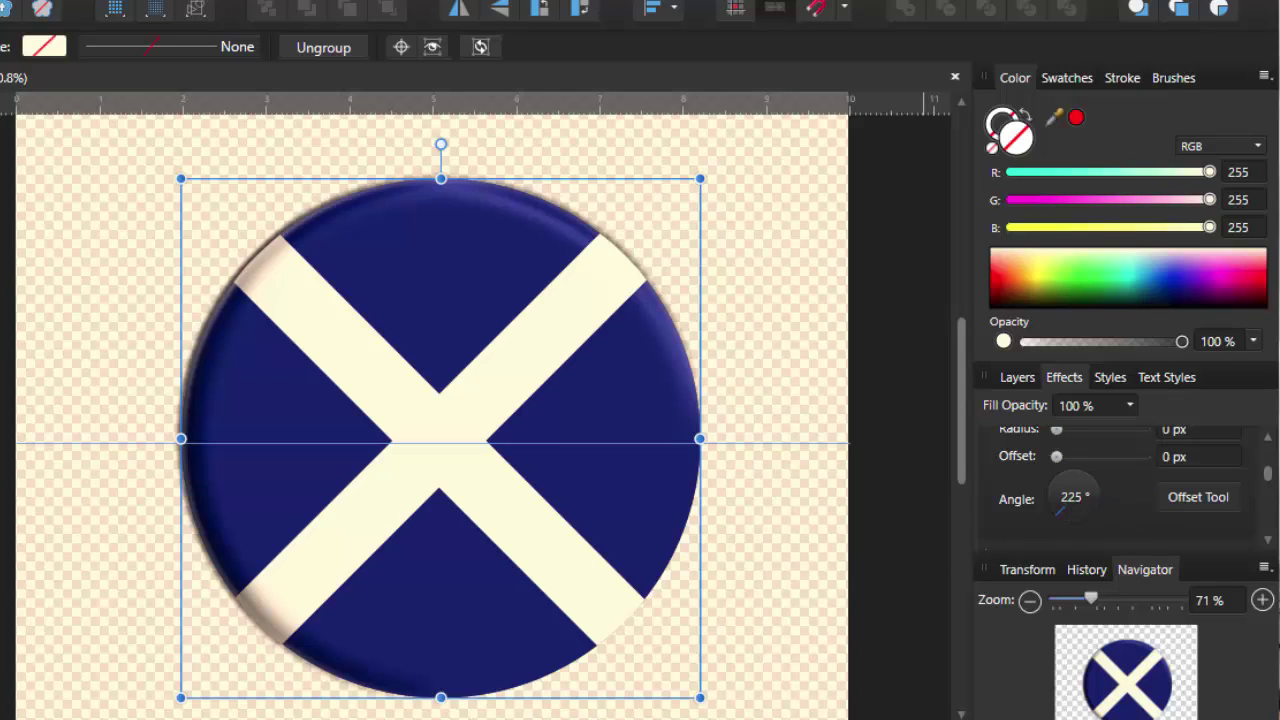
Step: Set the outer shadow's radius to 100 px, its offset to 59.5 px and its opacity to 95 %
scroll(1268, 478, "up", 1)
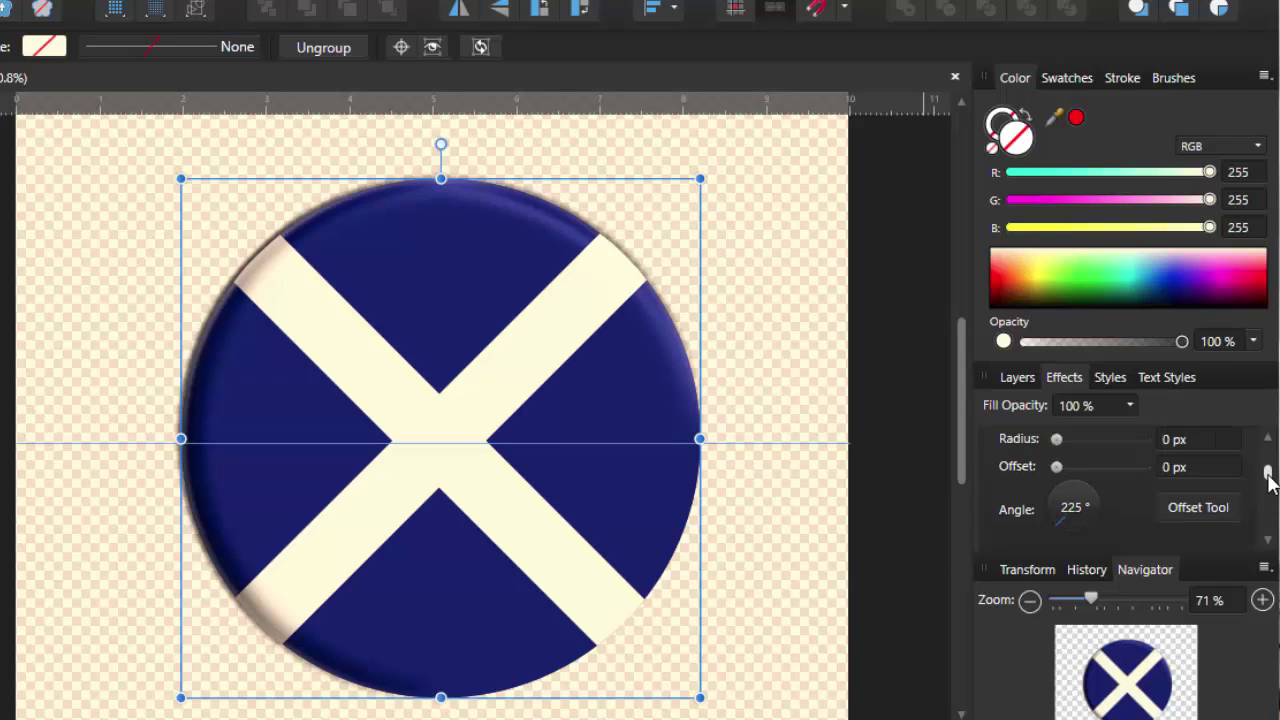
scroll(1268, 478, "up", 2)
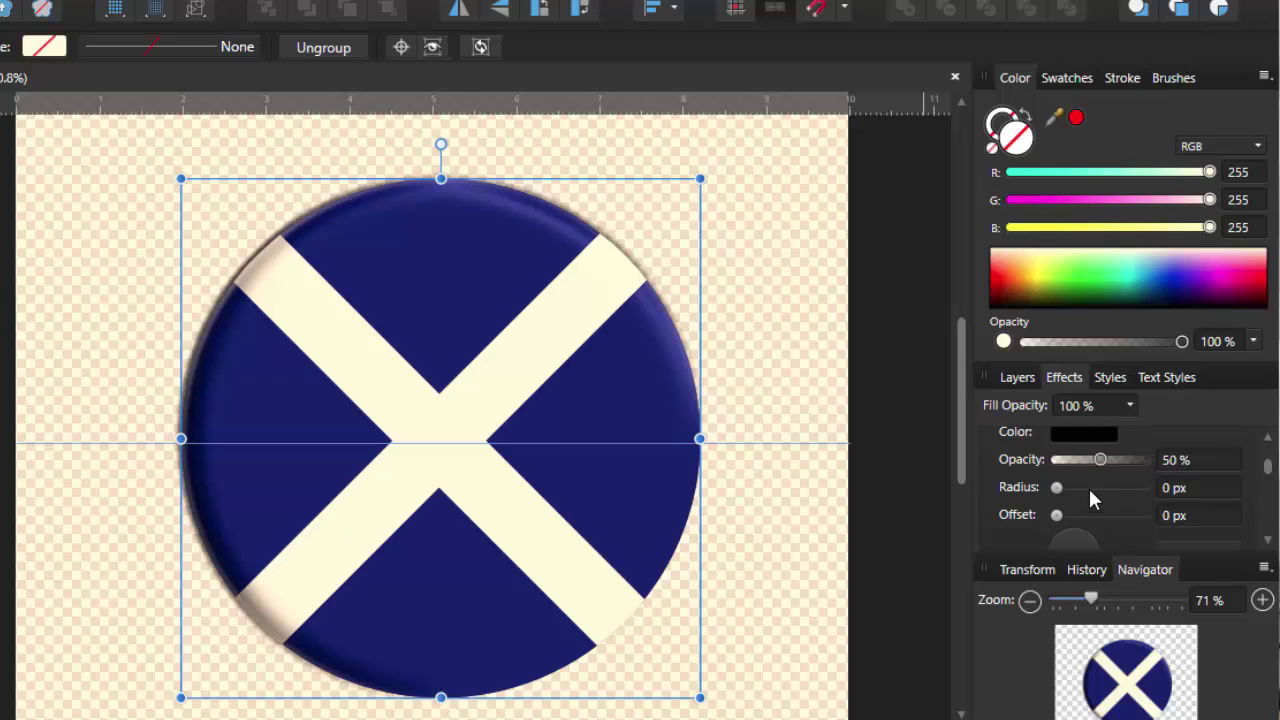
left_click_drag(1056, 487, 1153, 483)
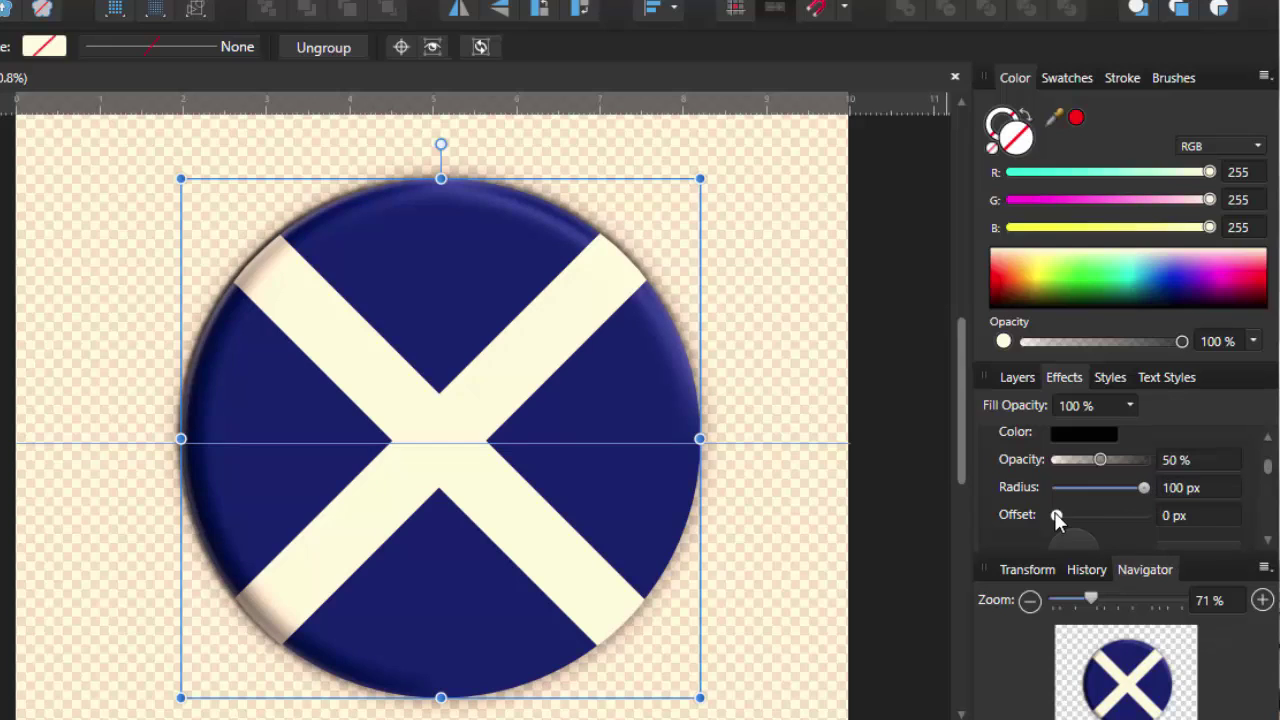
left_click_drag(1057, 517, 1136, 516)
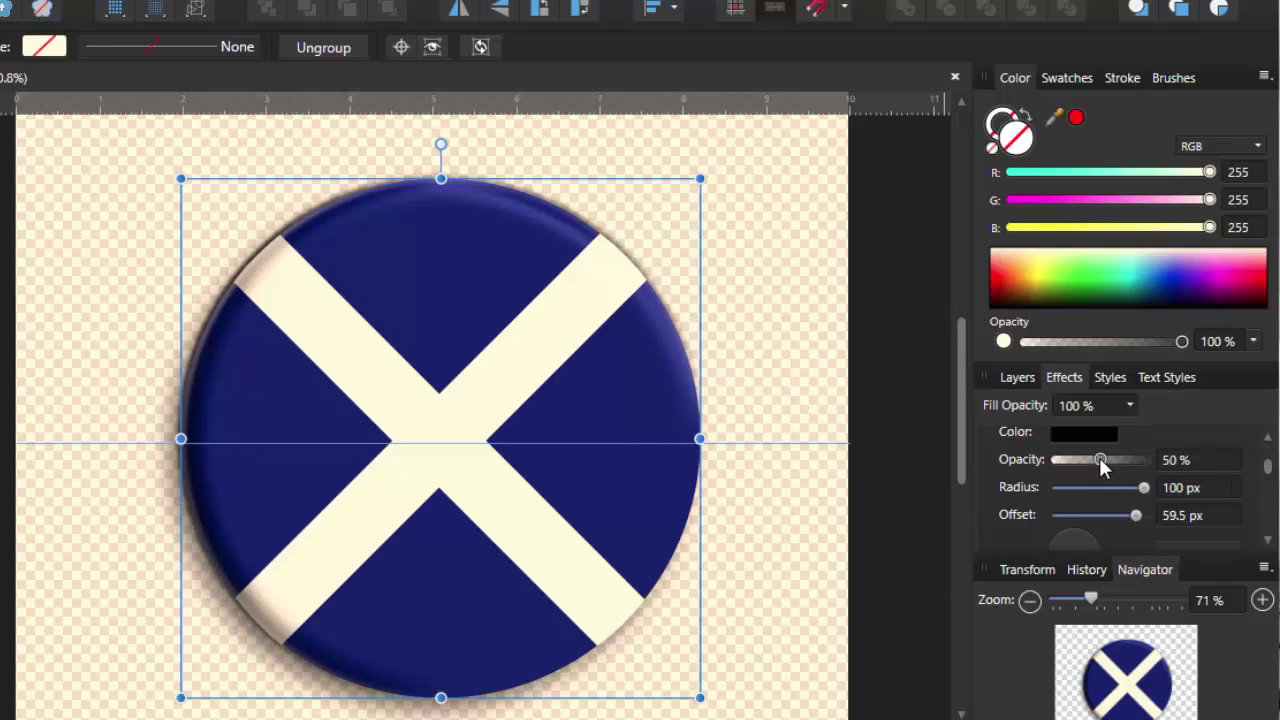
left_click_drag(1100, 459, 1140, 461)
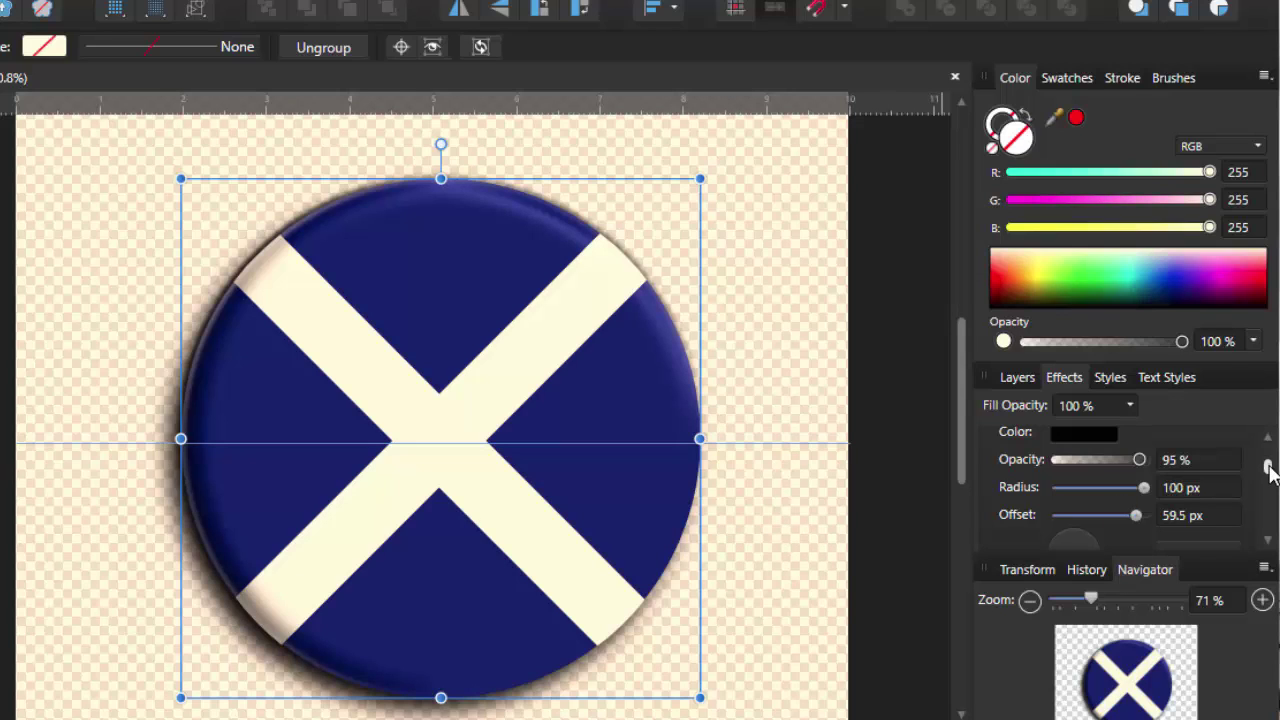
Step: Add an Outline effect to the crossed-circle group and set its radius to 9.5 px
mouse_move(1270, 468)
left_mouse_down()
mouse_move(1270, 448)
mouse_move(1278, 491)
left_mouse_up()
scroll(1190, 538, "down", 1)
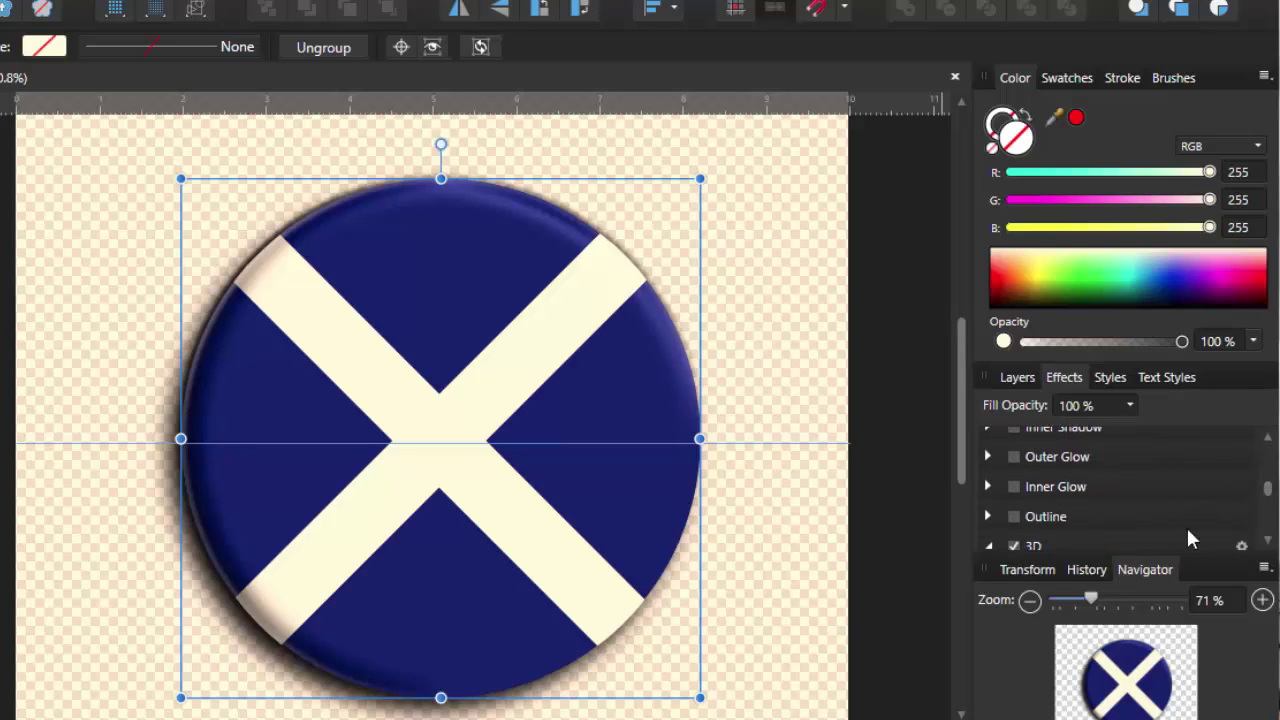
left_click(1016, 519)
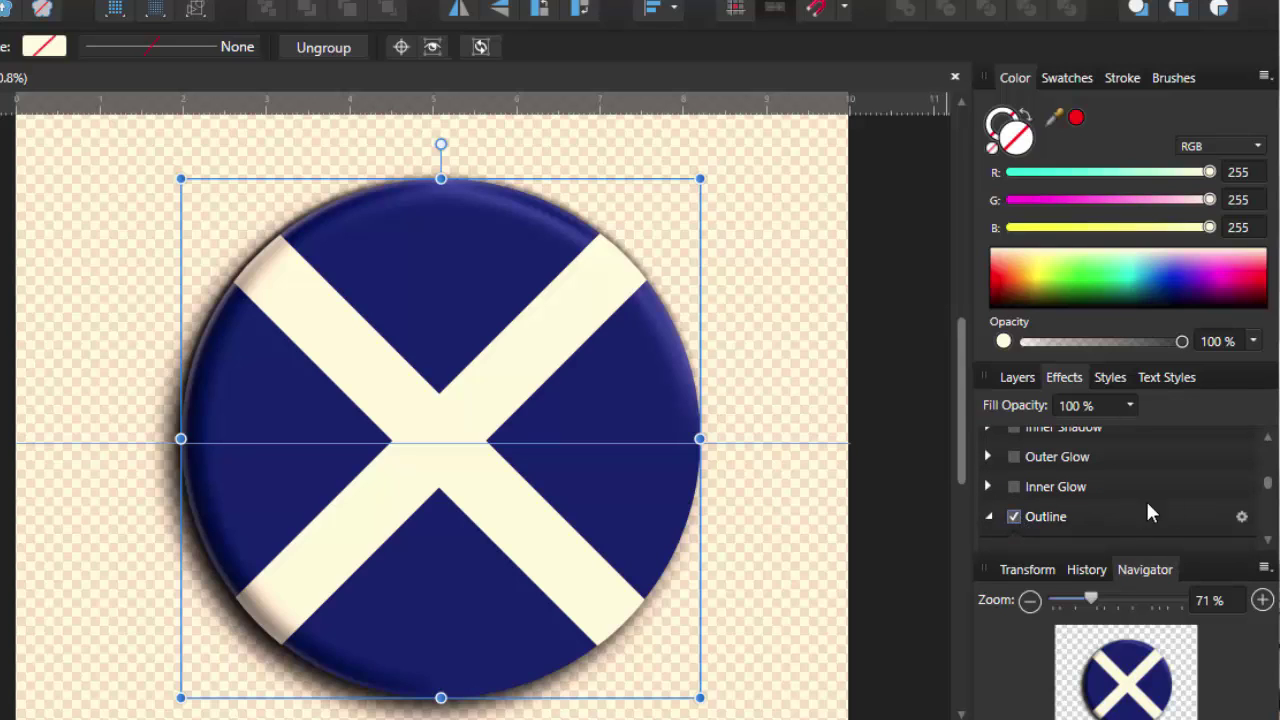
left_click_drag(1266, 482, 1260, 492)
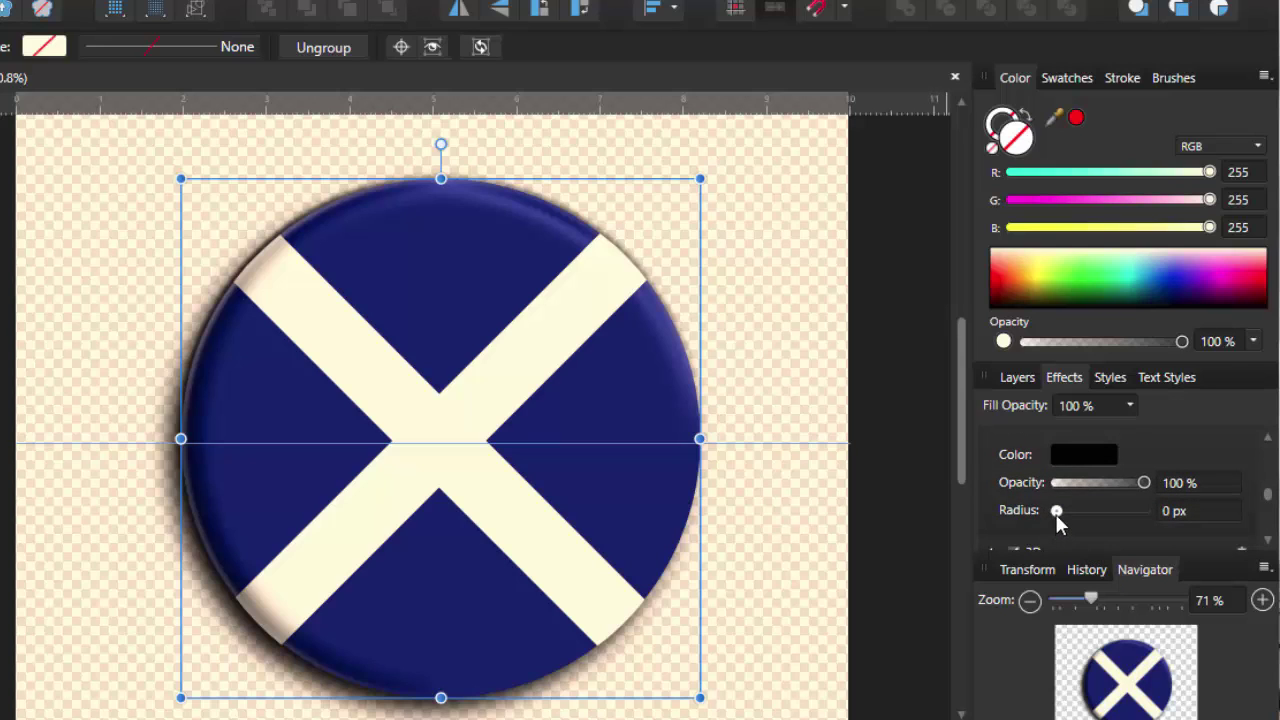
left_click_drag(1057, 516, 1069, 516)
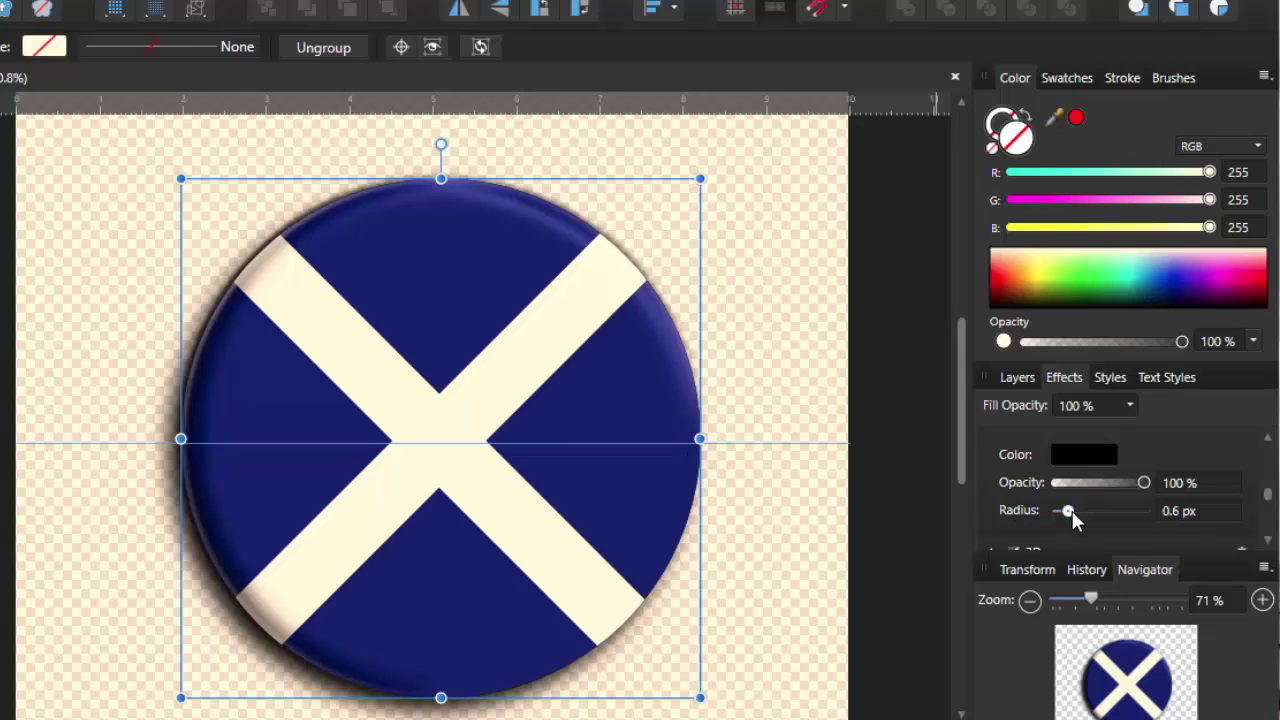
mouse_move(1070, 511)
left_mouse_down()
mouse_move(1146, 515)
mouse_move(1094, 514)
left_mouse_up()
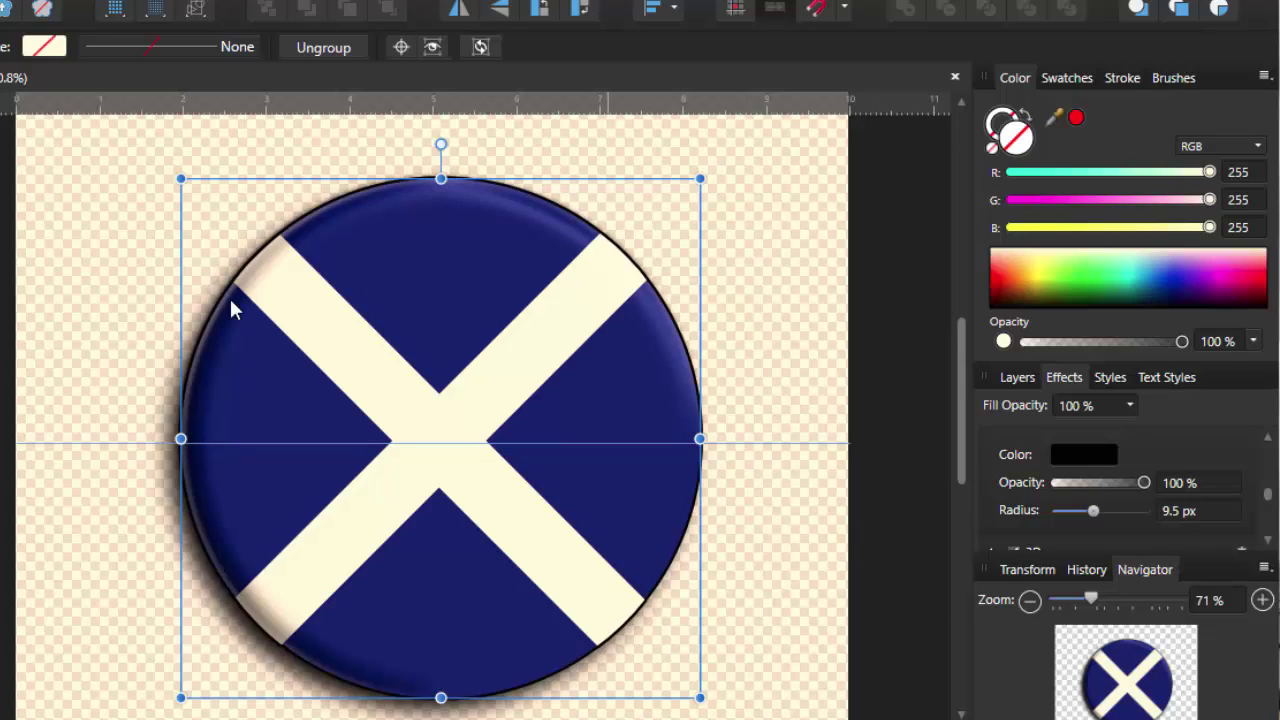
Step: Deselect the badge group, remove the horizontal guide crossing its middle and show the layer list
left_click(5, 290)
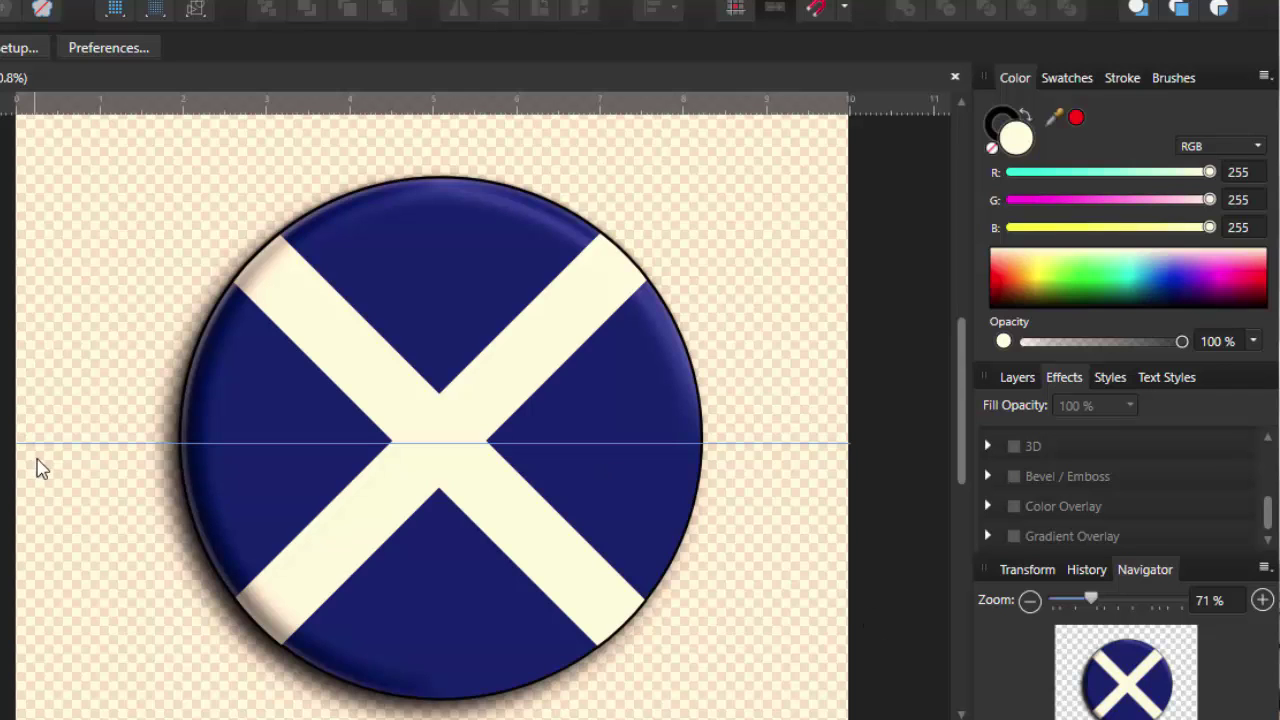
left_click_drag(54, 443, 109, 106)
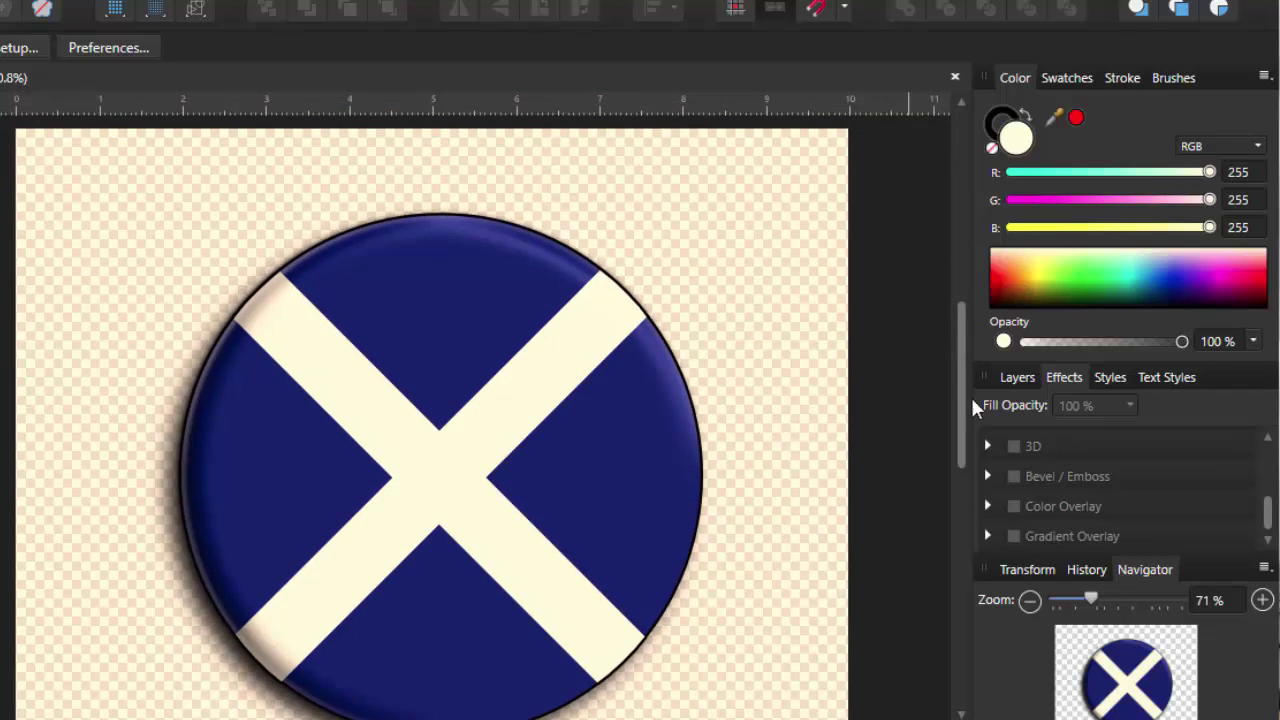
left_click_drag(963, 350, 966, 392)
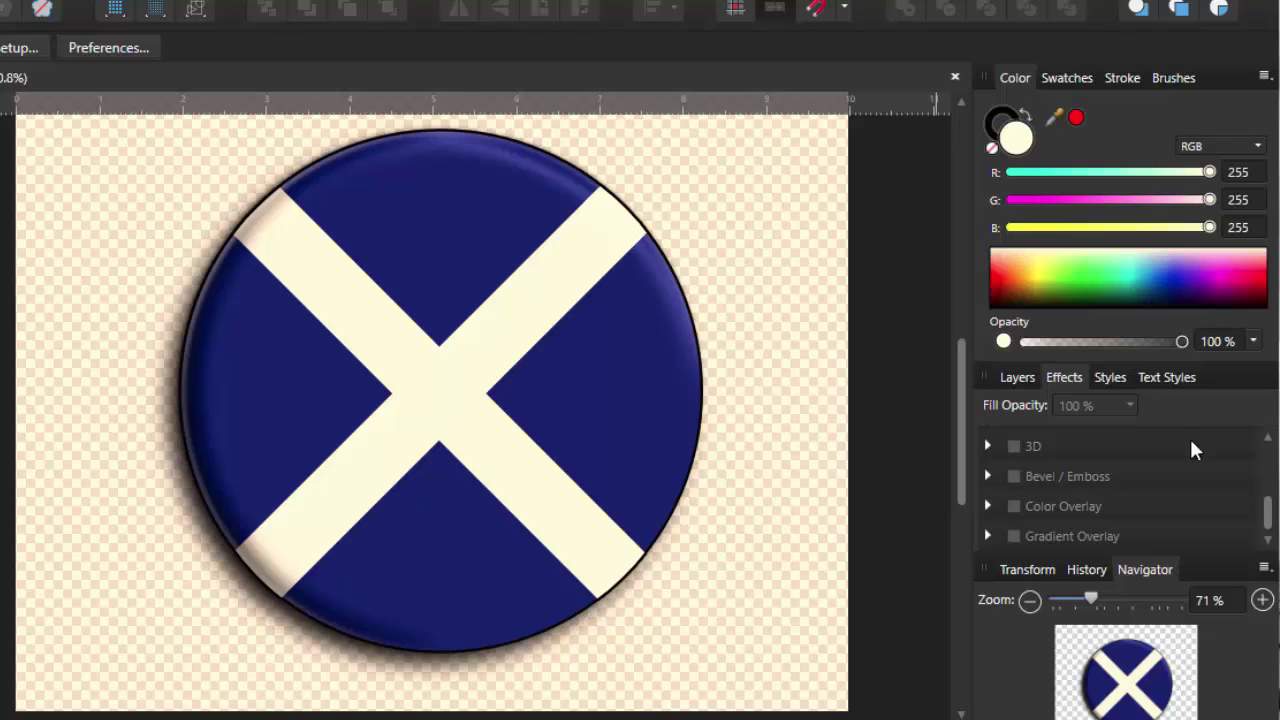
left_click(1017, 378)
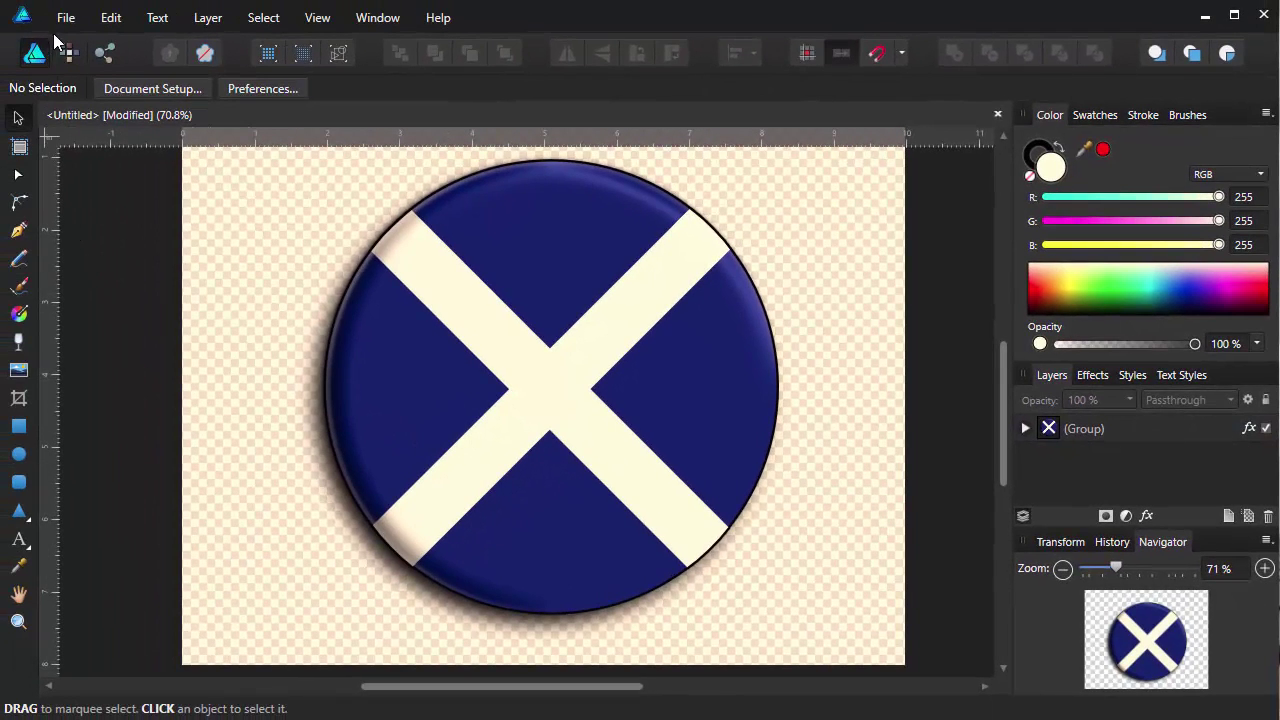
Step: Export the whole document as a PNG file named scottish-badge in the Affinity Designer tests folder
left_click(65, 18)
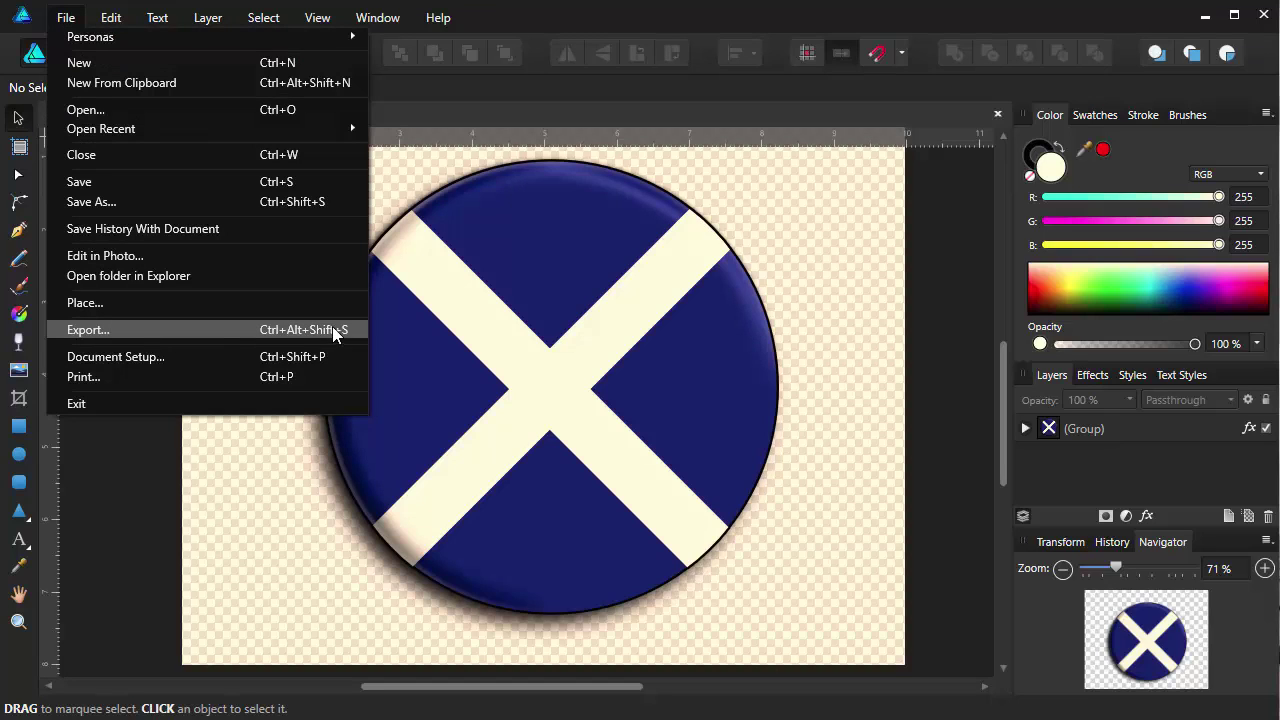
left_click(89, 331)
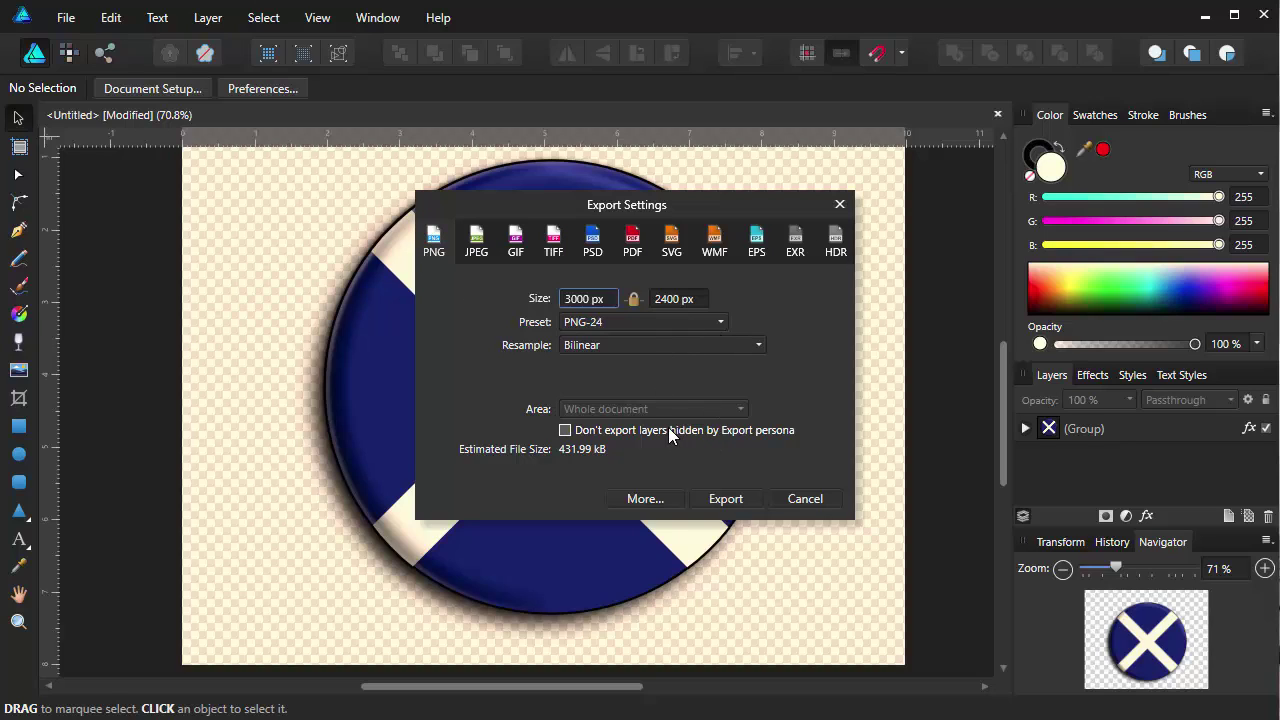
left_click(728, 496)
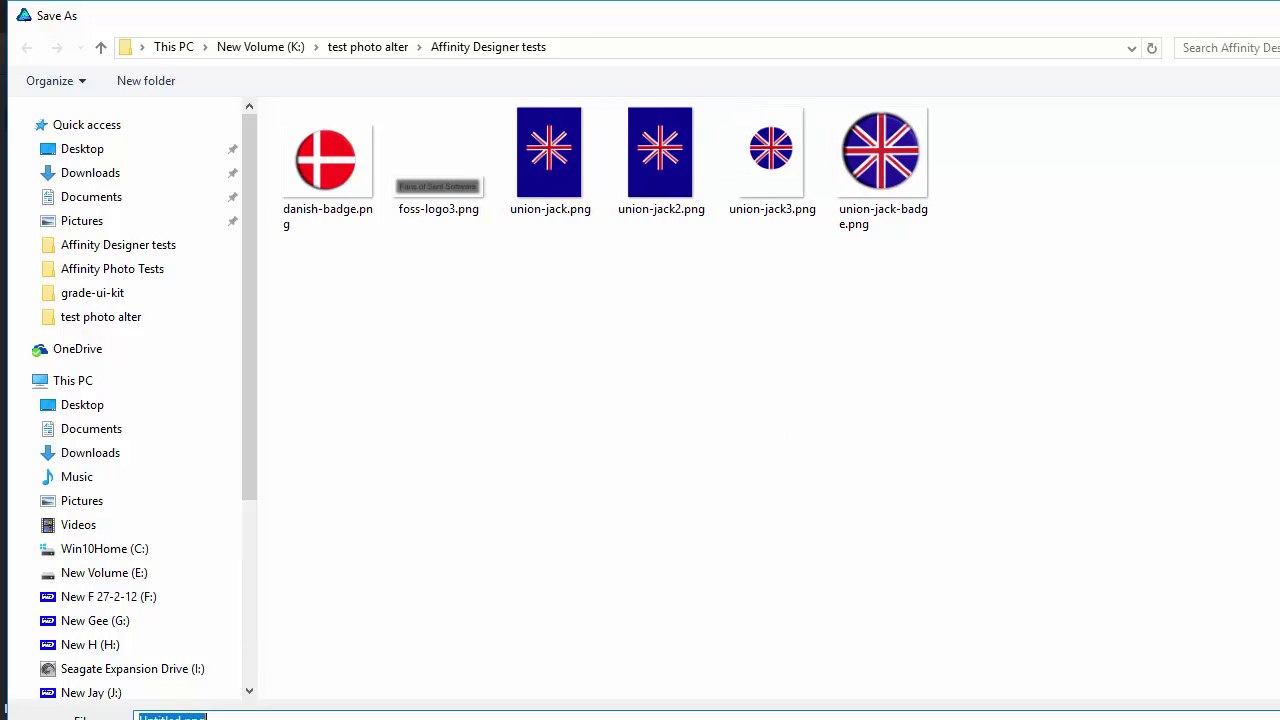
left_click_drag(1272, 711, 1269, 713)
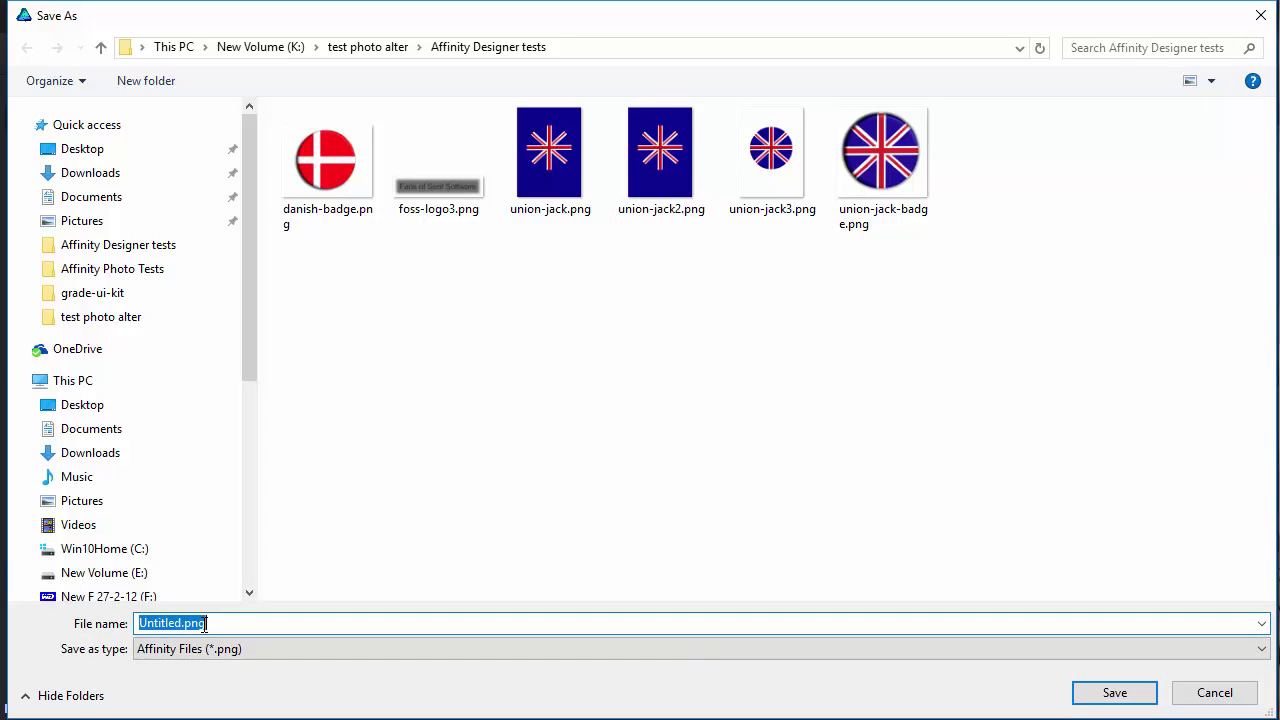
left_click_drag(207, 623, 132, 622)
type("scottish")
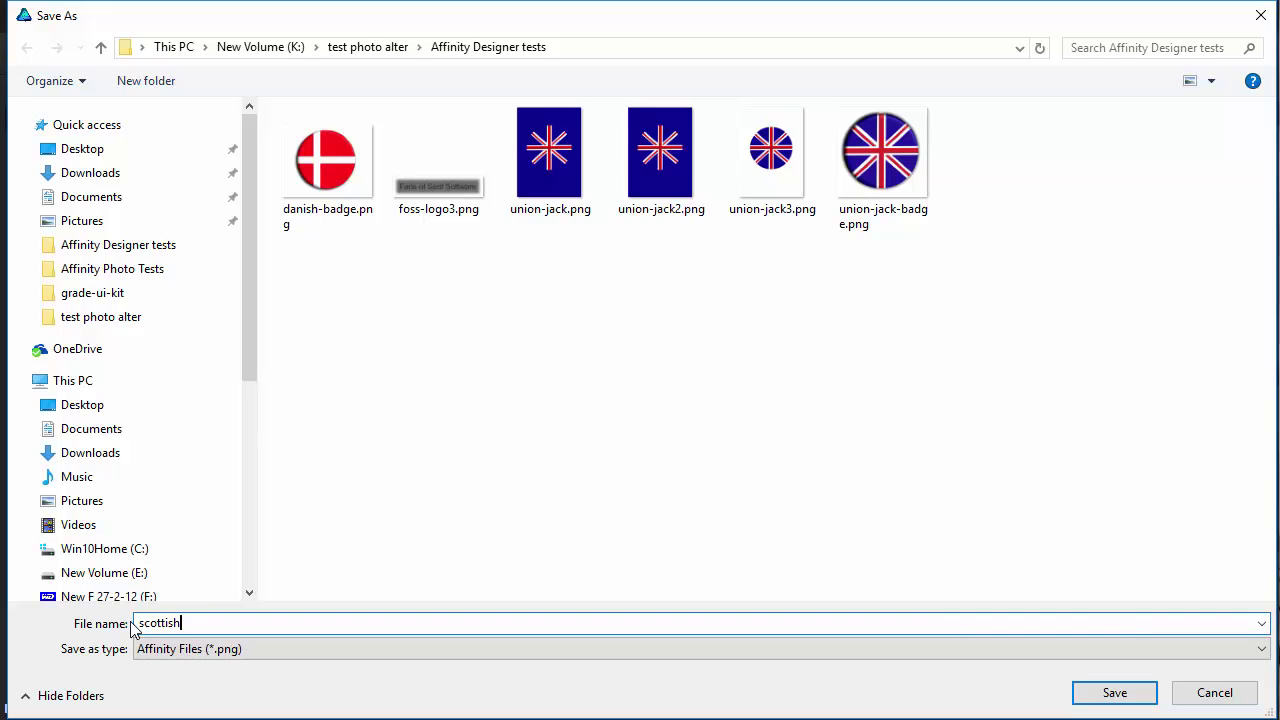
type("-badge")
left_click(1104, 694)
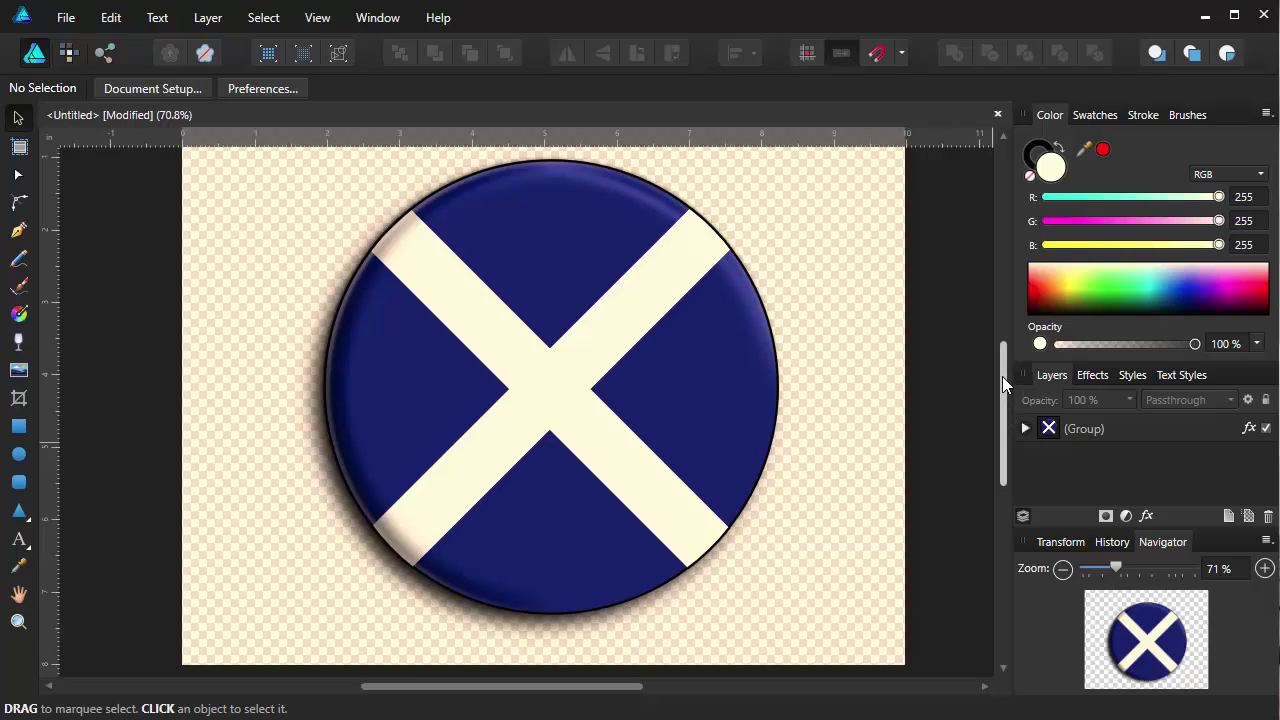
mouse_move(1002, 375)
left_mouse_down()
mouse_move(1002, 347)
mouse_move(1005, 359)
left_mouse_up()
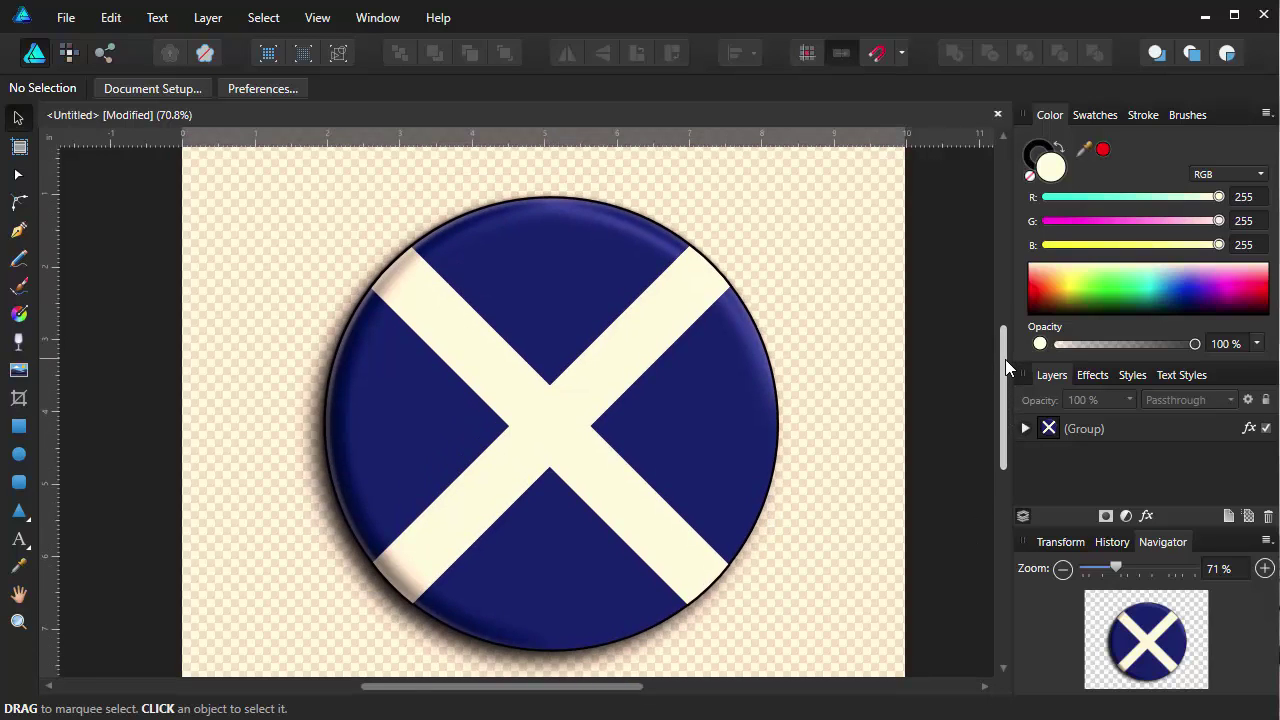